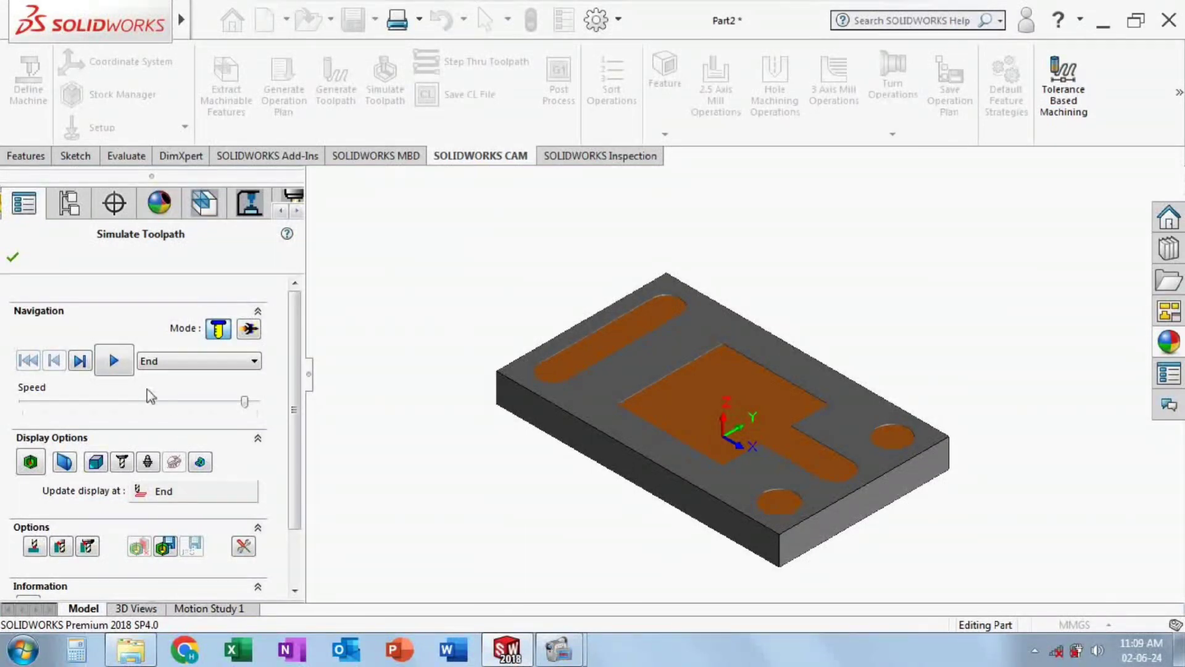
- Play the toolpath material-removal simulation and raise the playback speed
click(119, 368)
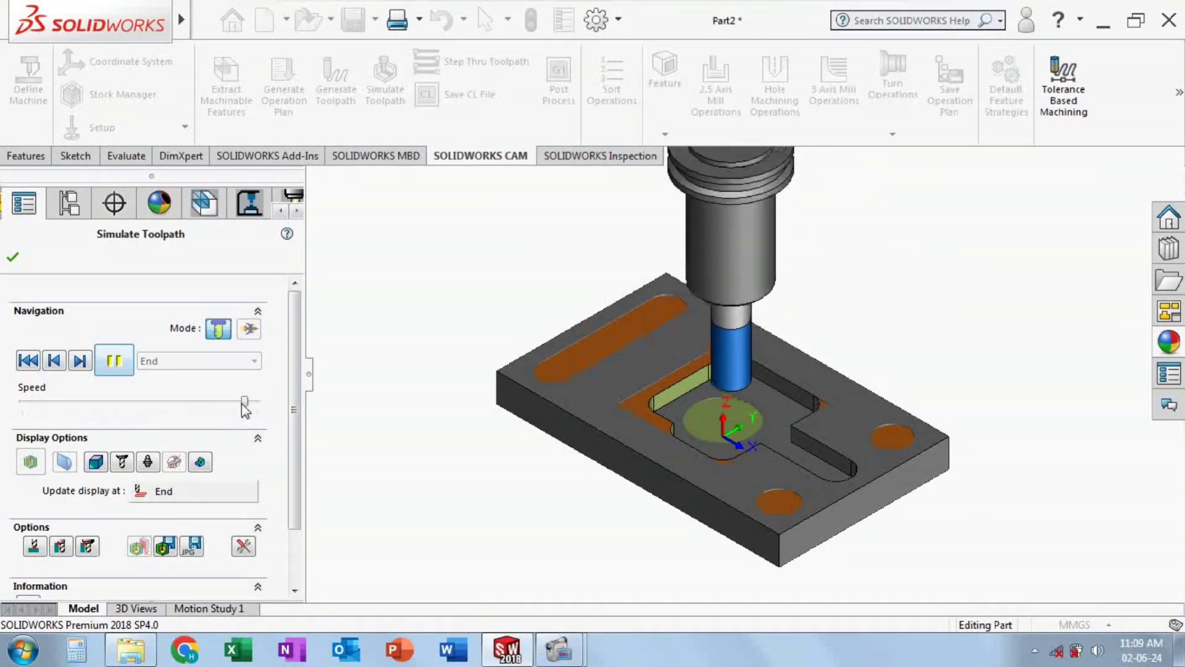
drag(245, 402, 250, 402)
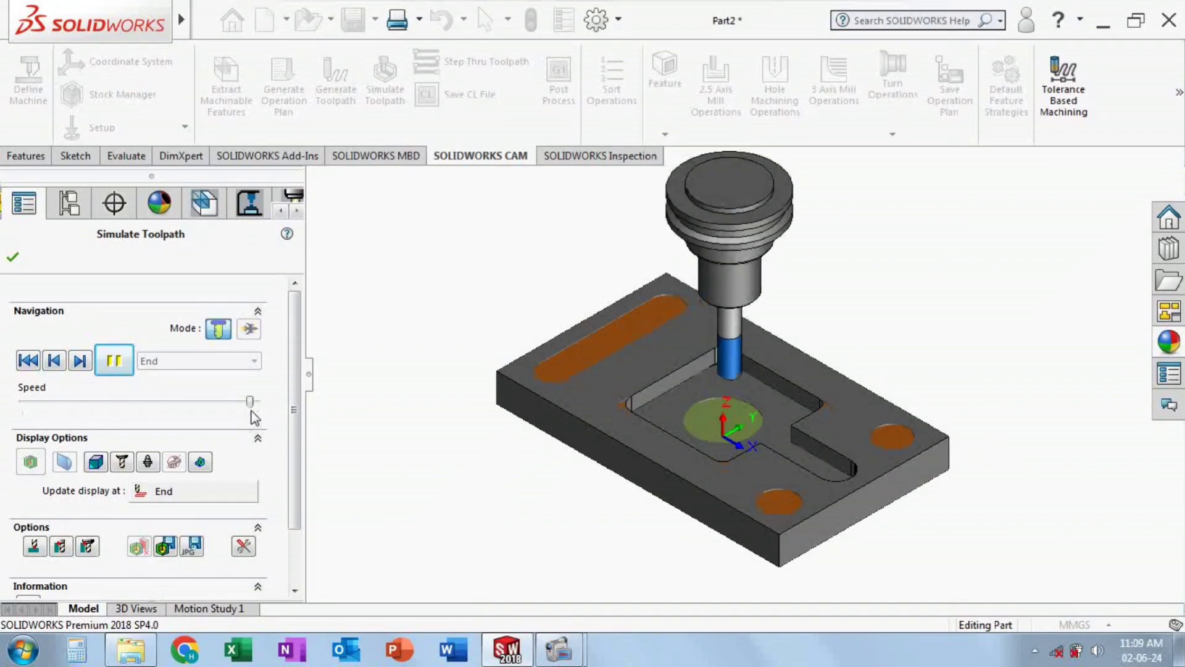
click(252, 412)
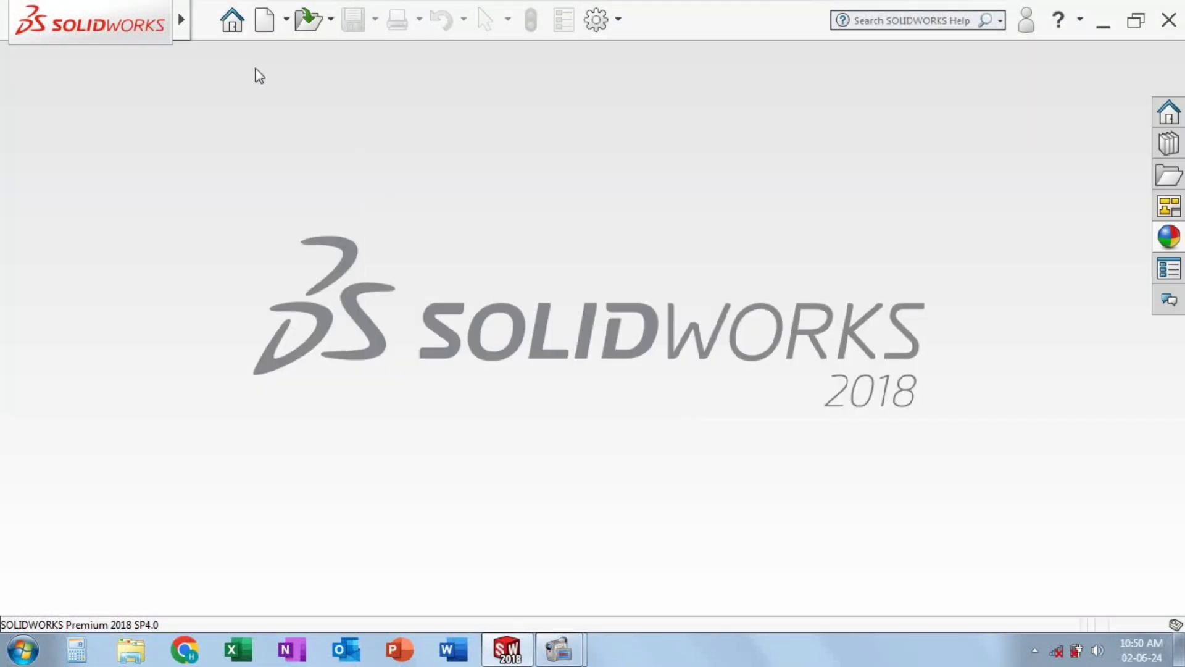
- Create a new part and apply the Plain White scene background
click(290, 49)
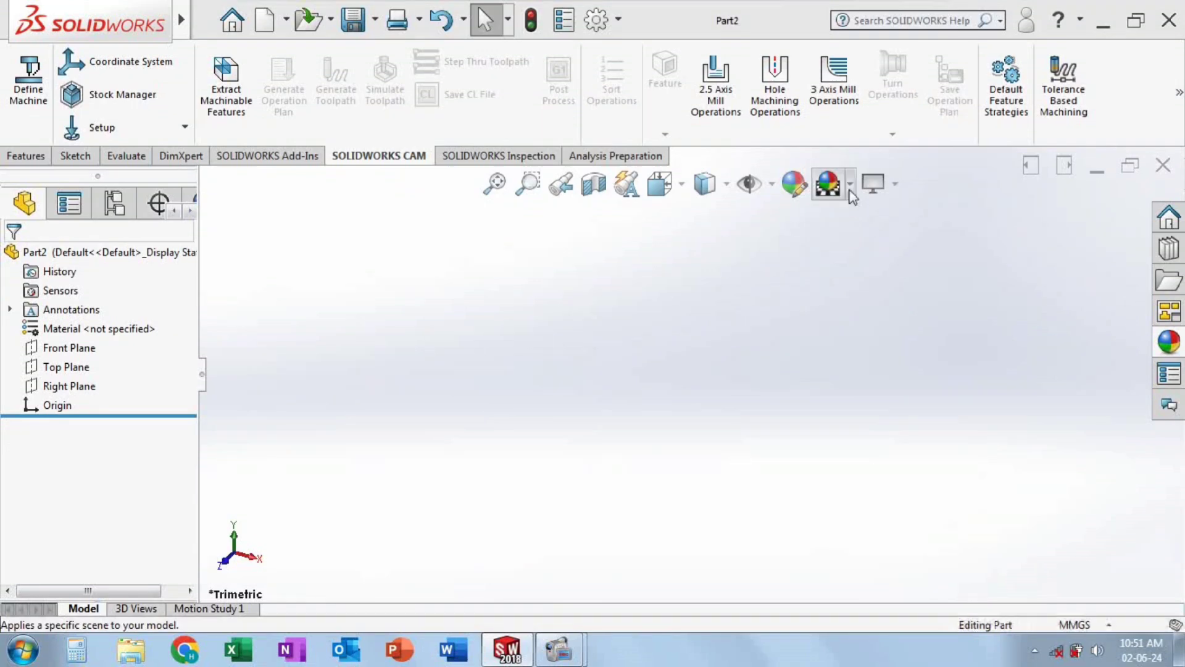
click(850, 185)
click(856, 235)
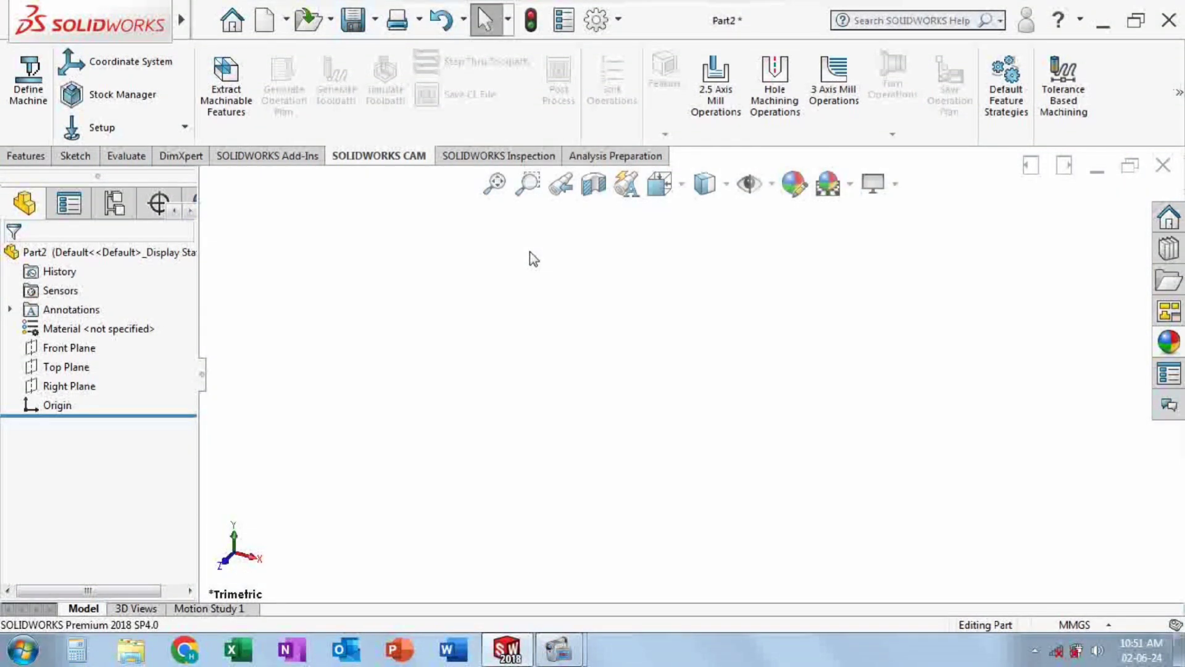
- Sketch a center rectangle at the origin on the Top Plane
click(73, 159)
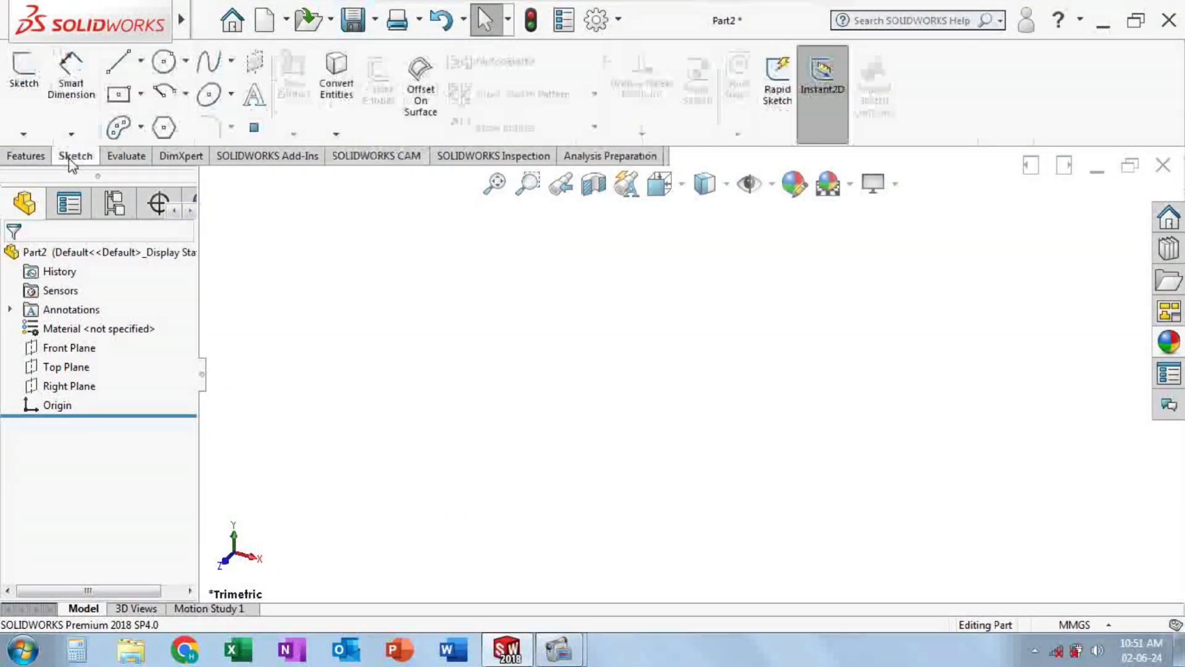
click(23, 71)
click(468, 373)
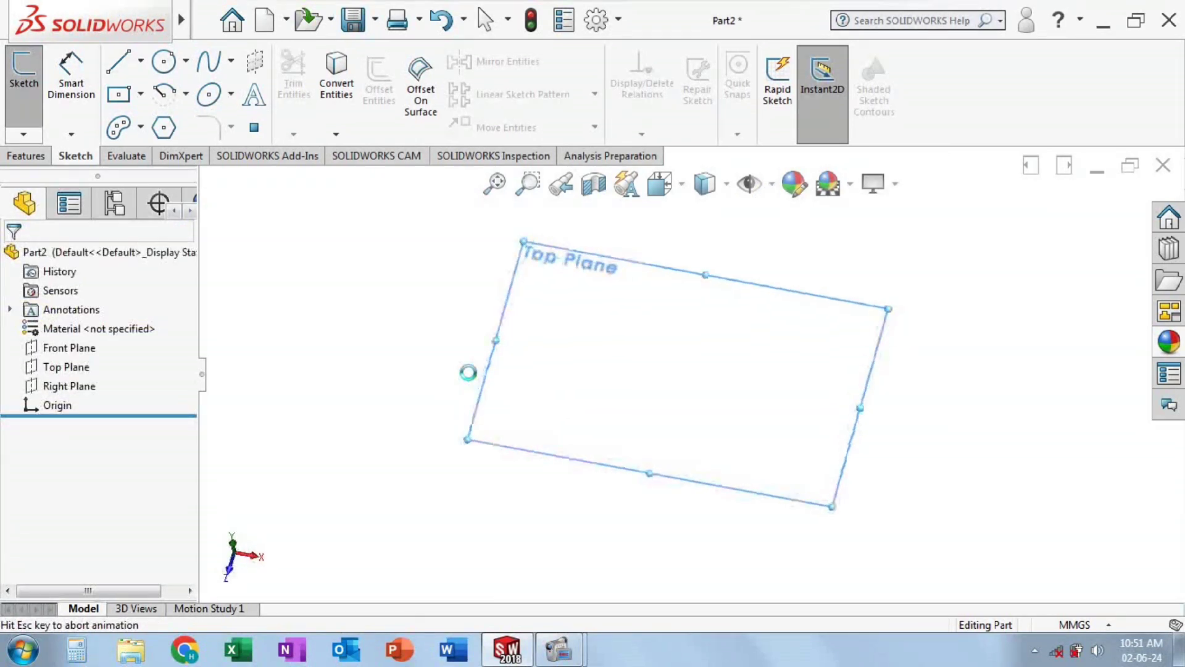
click(119, 94)
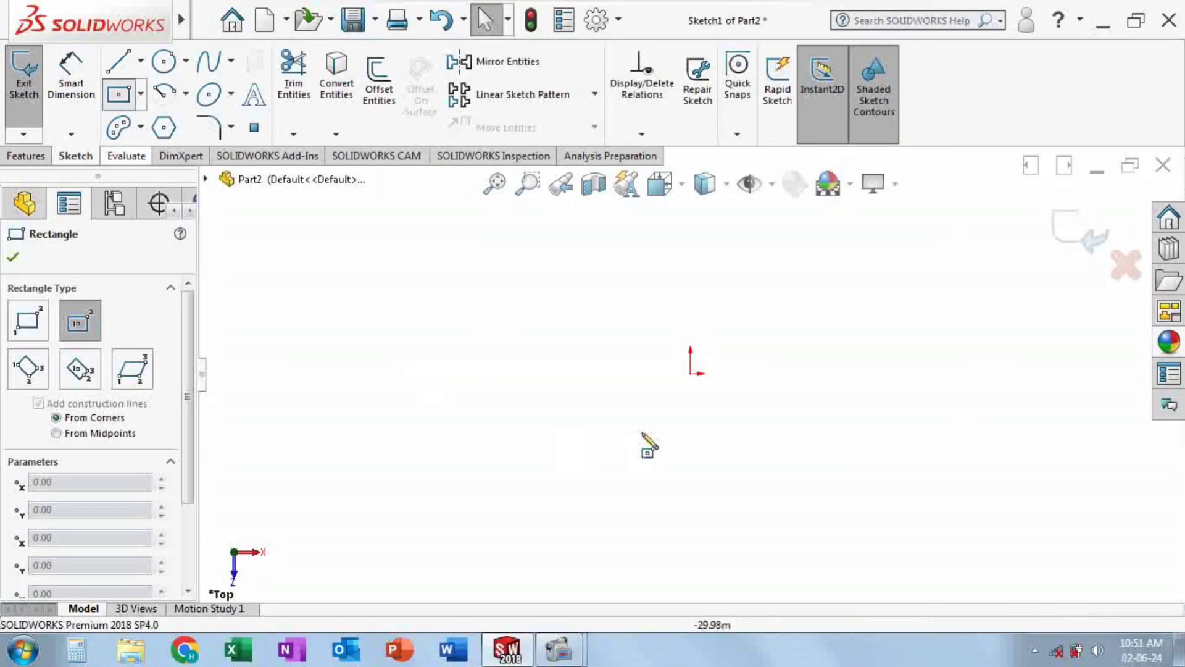
click(690, 373)
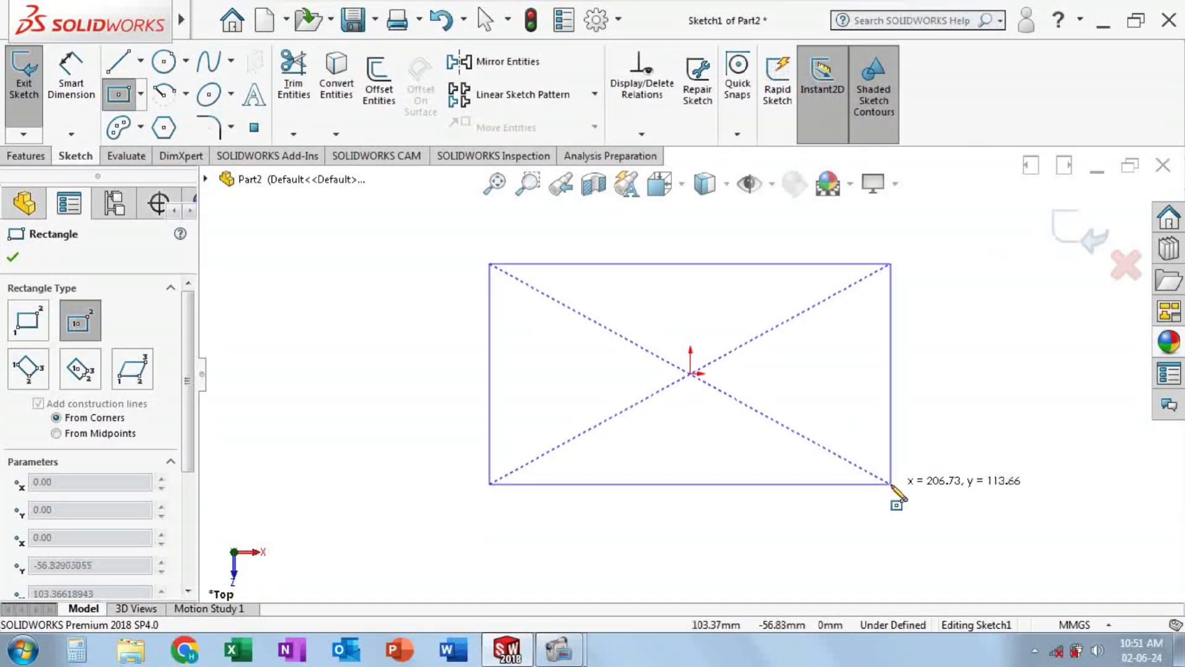
click(893, 491)
- Dimension the rectangle to 200 mm wide by 120 mm high
click(56, 94)
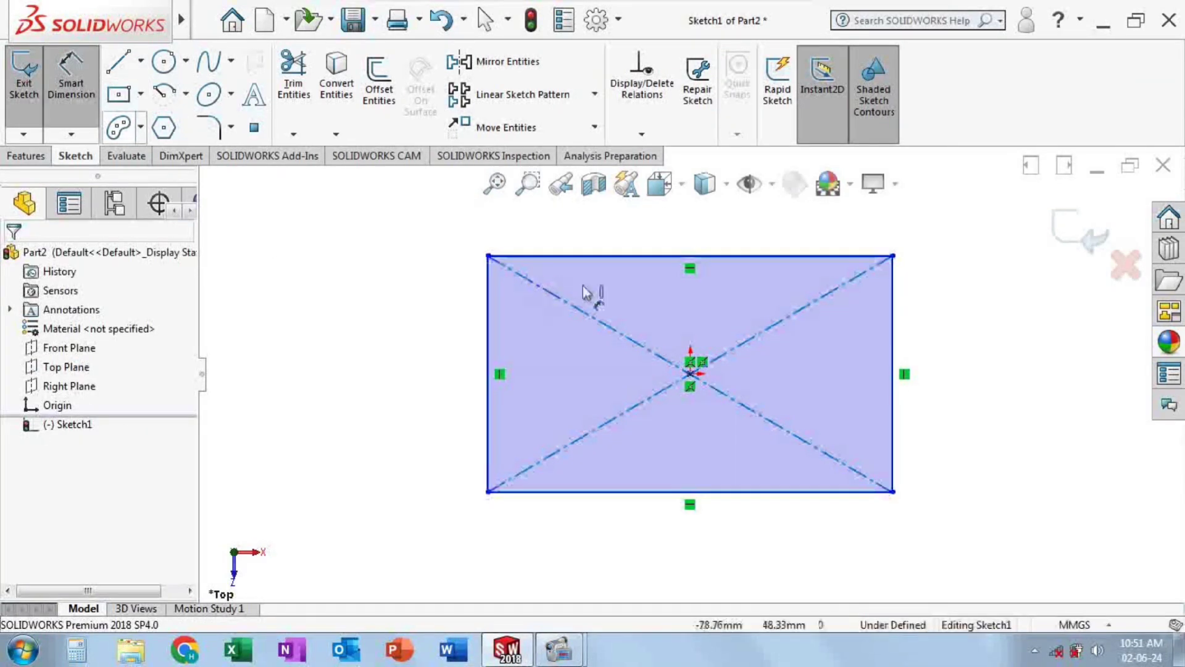
click(715, 256)
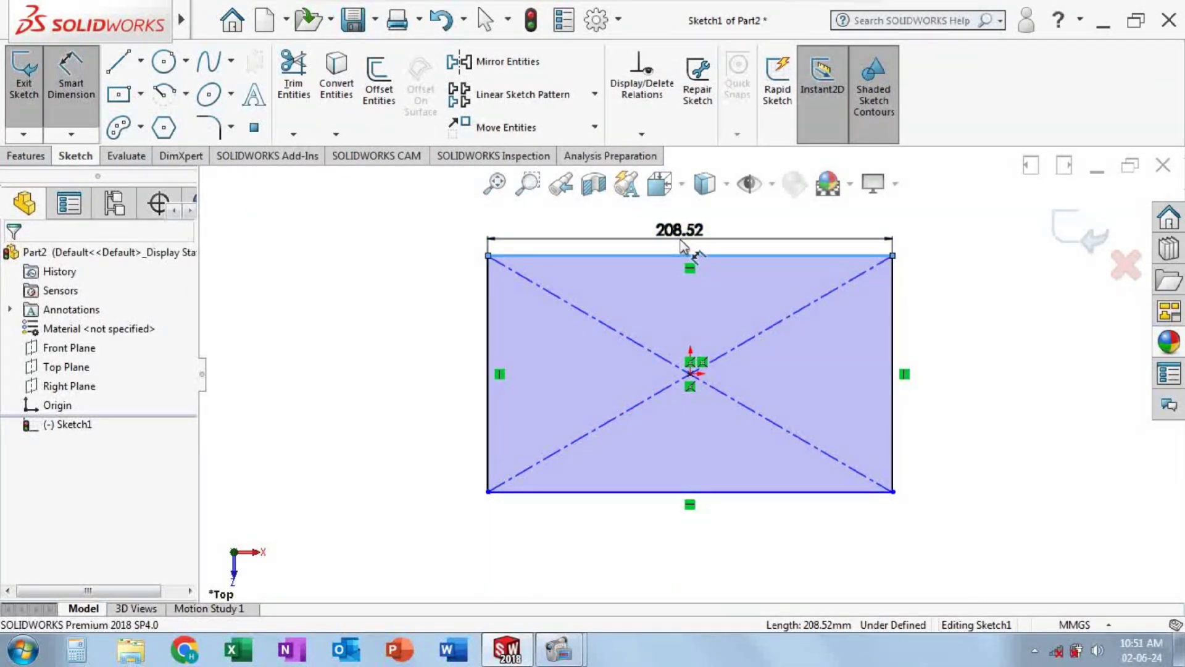
click(682, 240)
text(200)
key(Return)
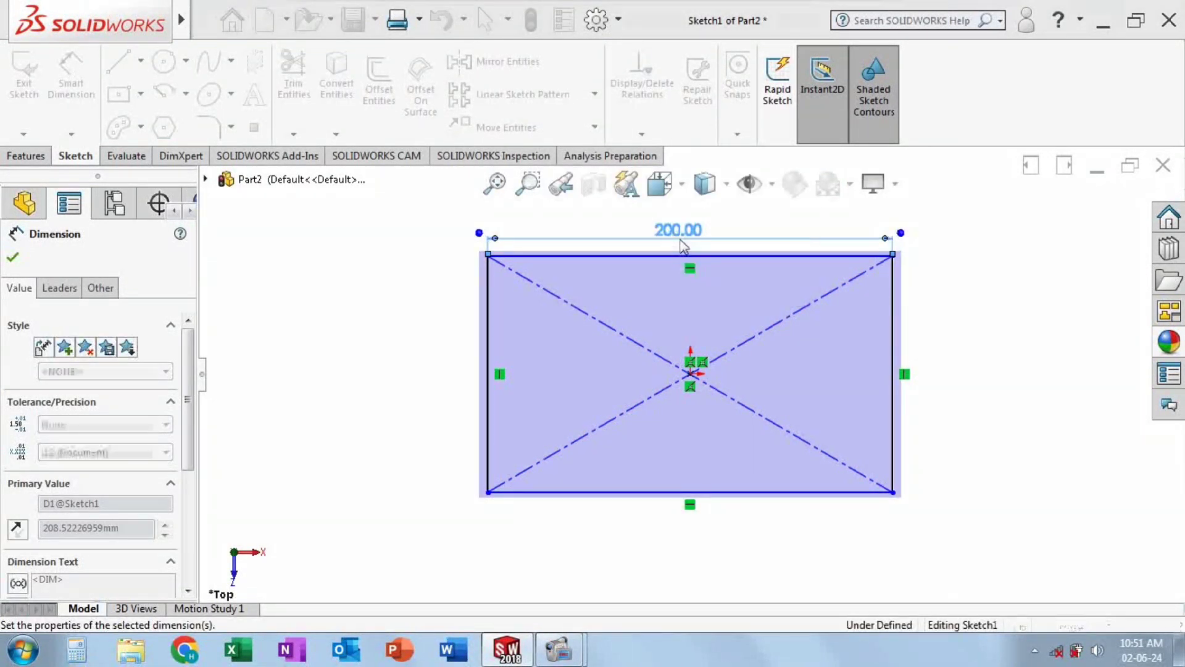
click(488, 339)
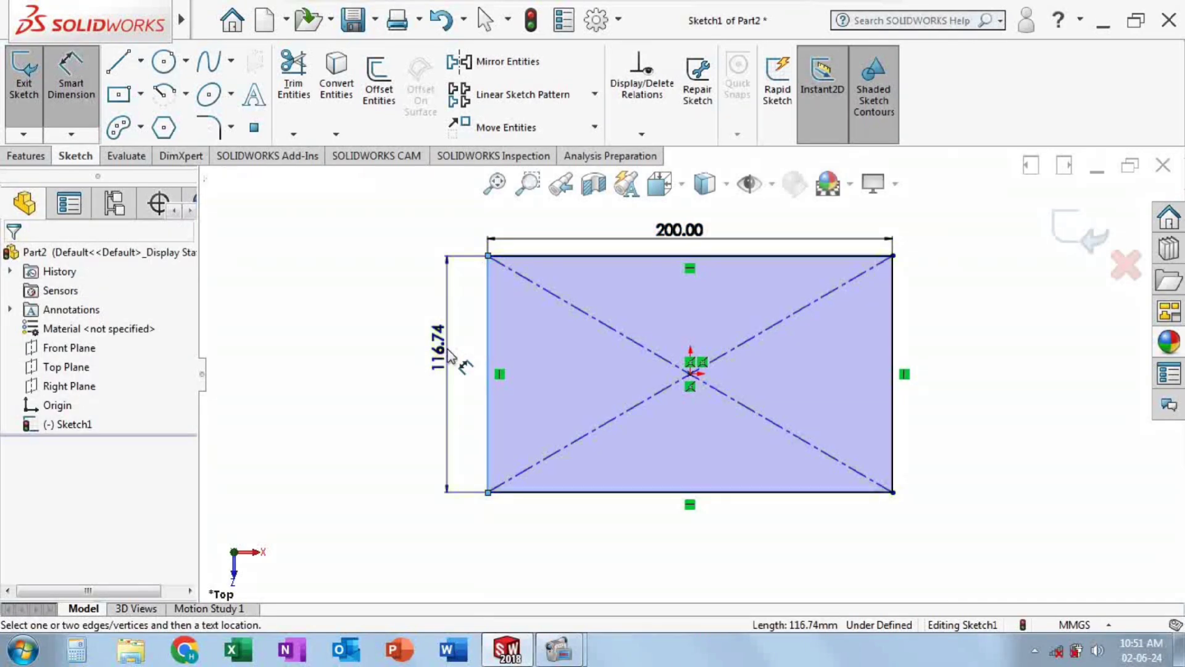
click(438, 371)
text(120)
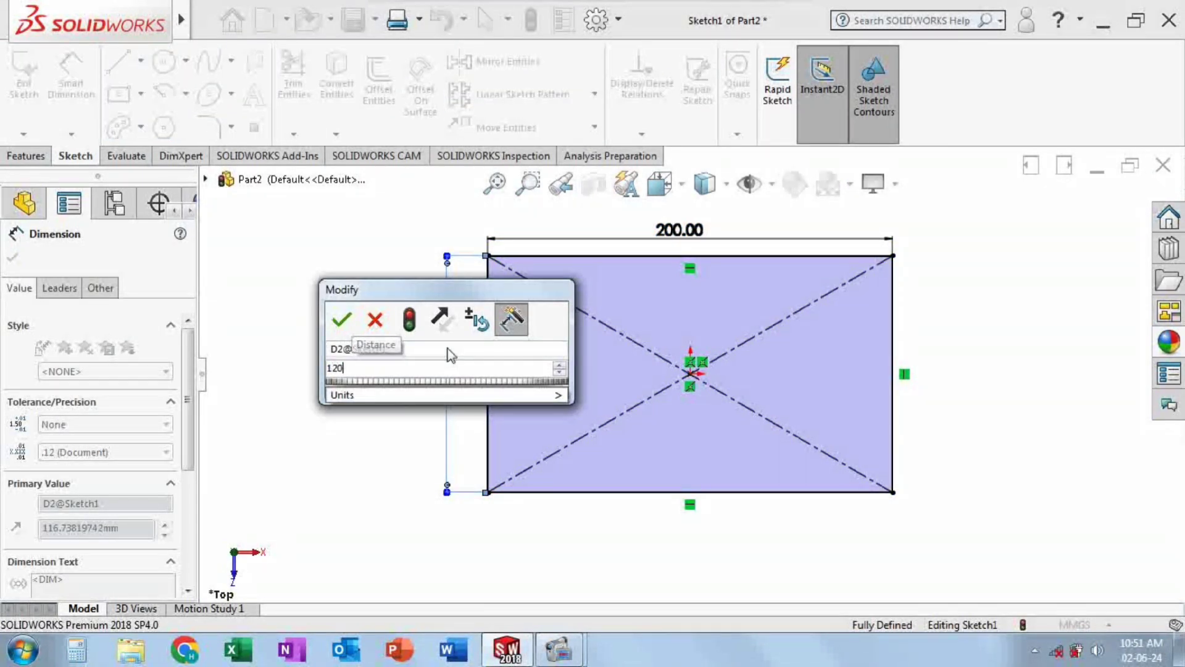
key(Return)
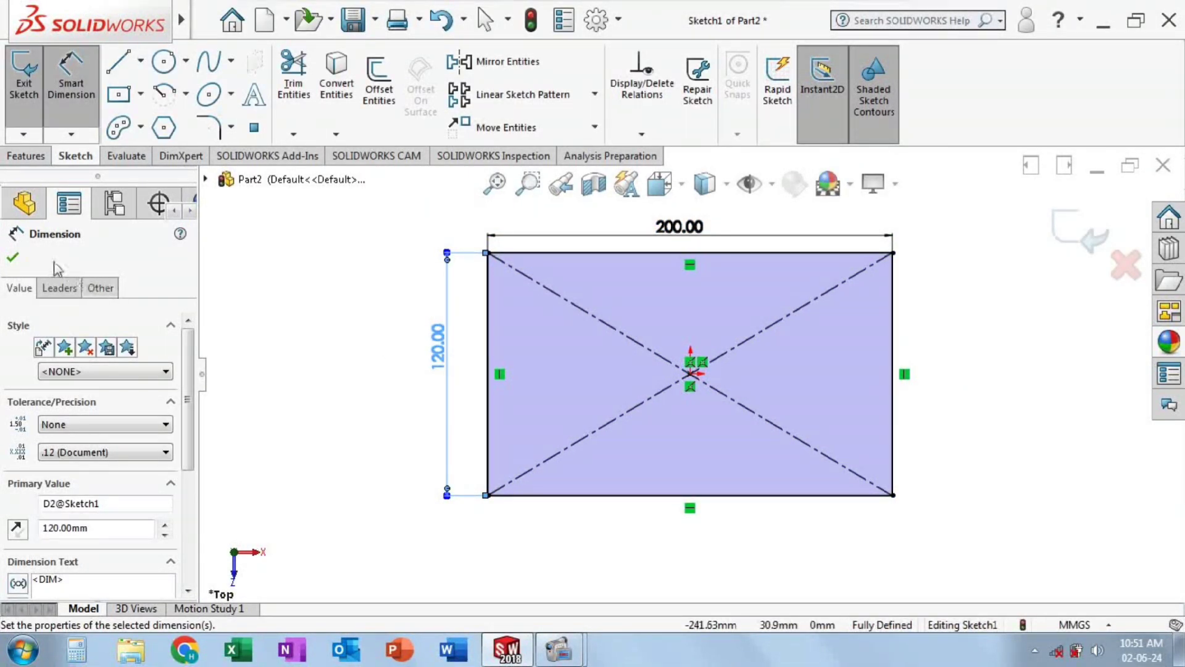
click(12, 255)
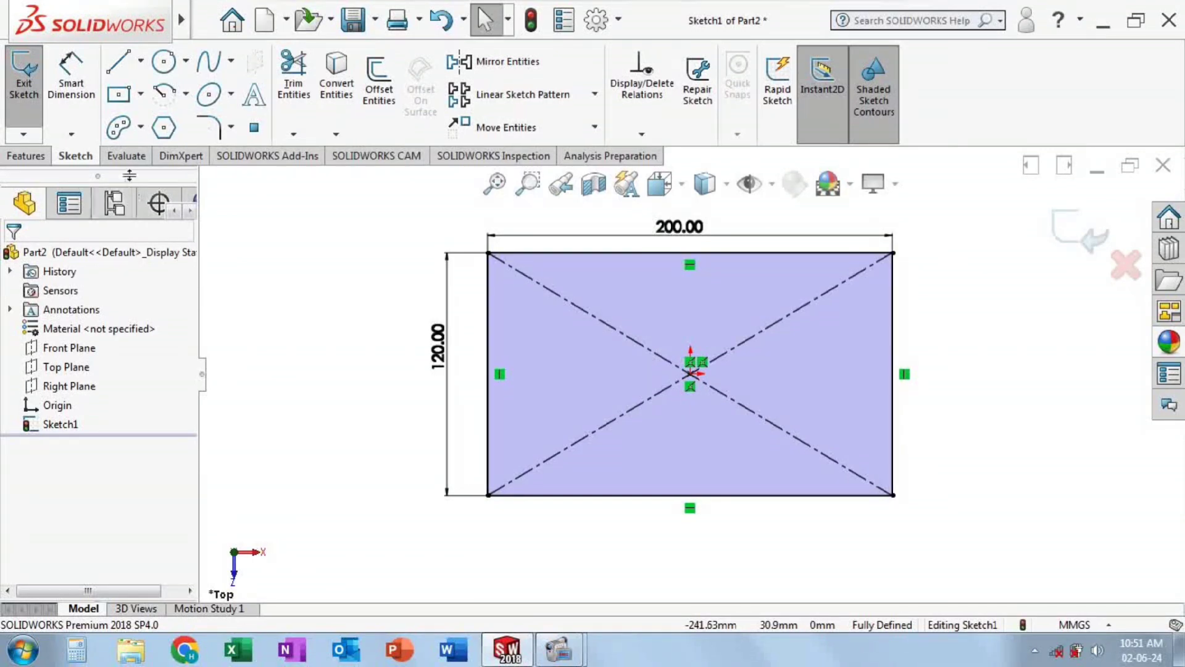
click(35, 158)
- Extrude the rectangle 20 mm into a solid plate
click(31, 79)
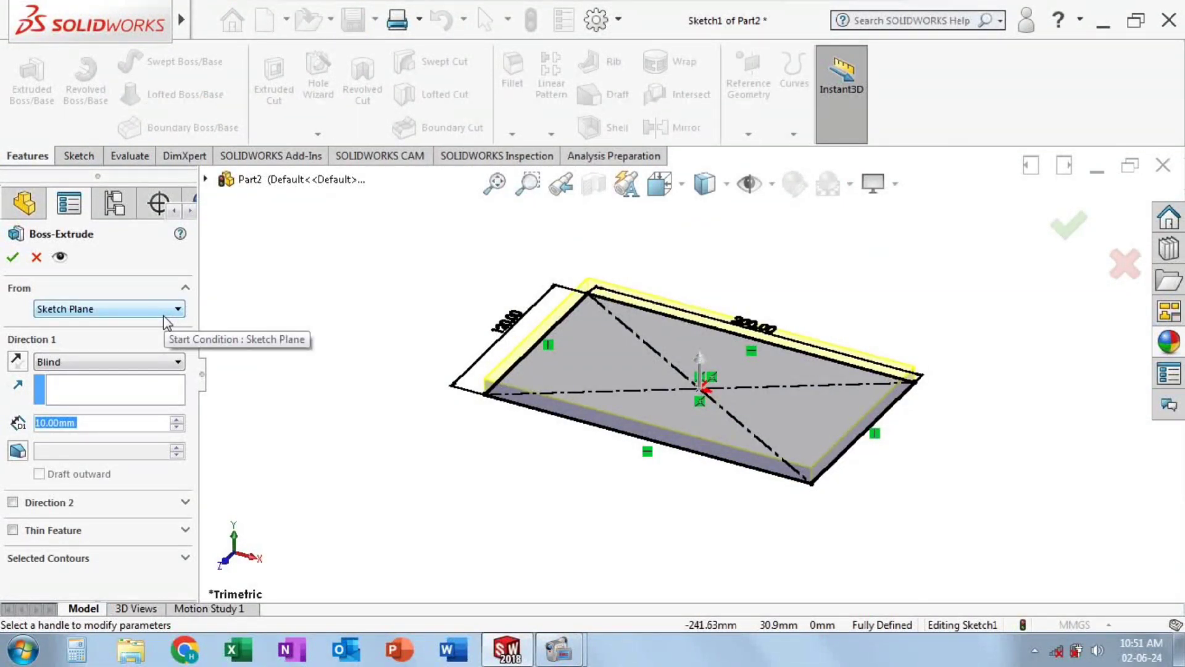
text(20)
key(Return)
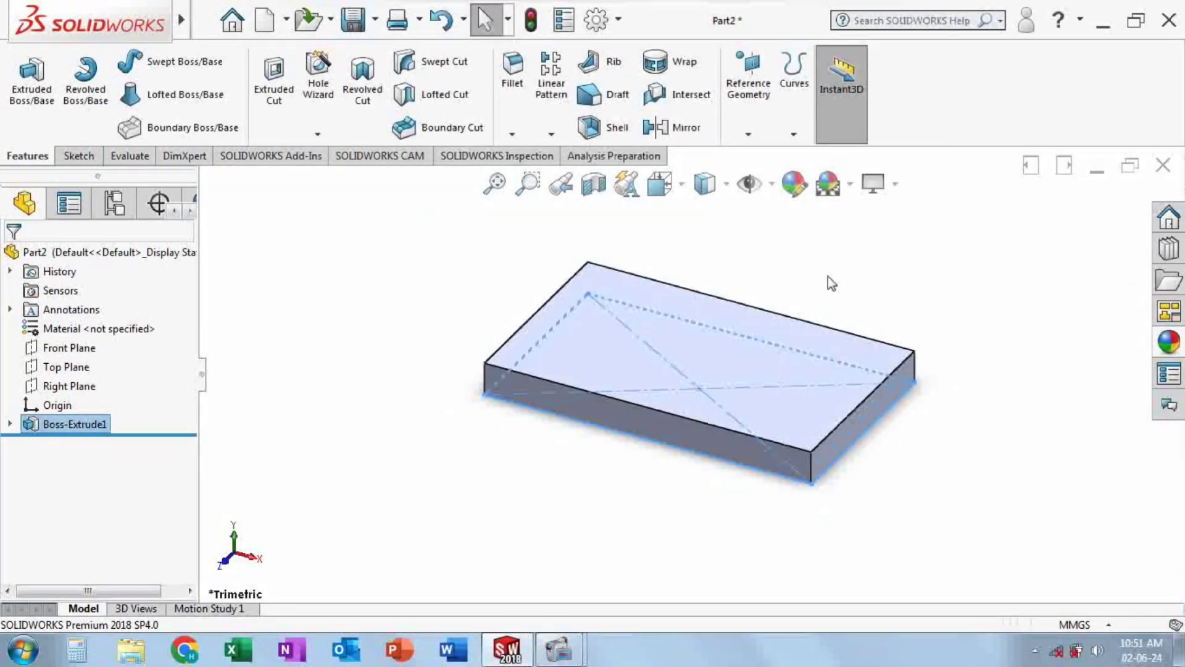
- Apply yellow high-gloss plastic to the plate and turn off shadows
click(1169, 339)
mouse_move(1121, 421)
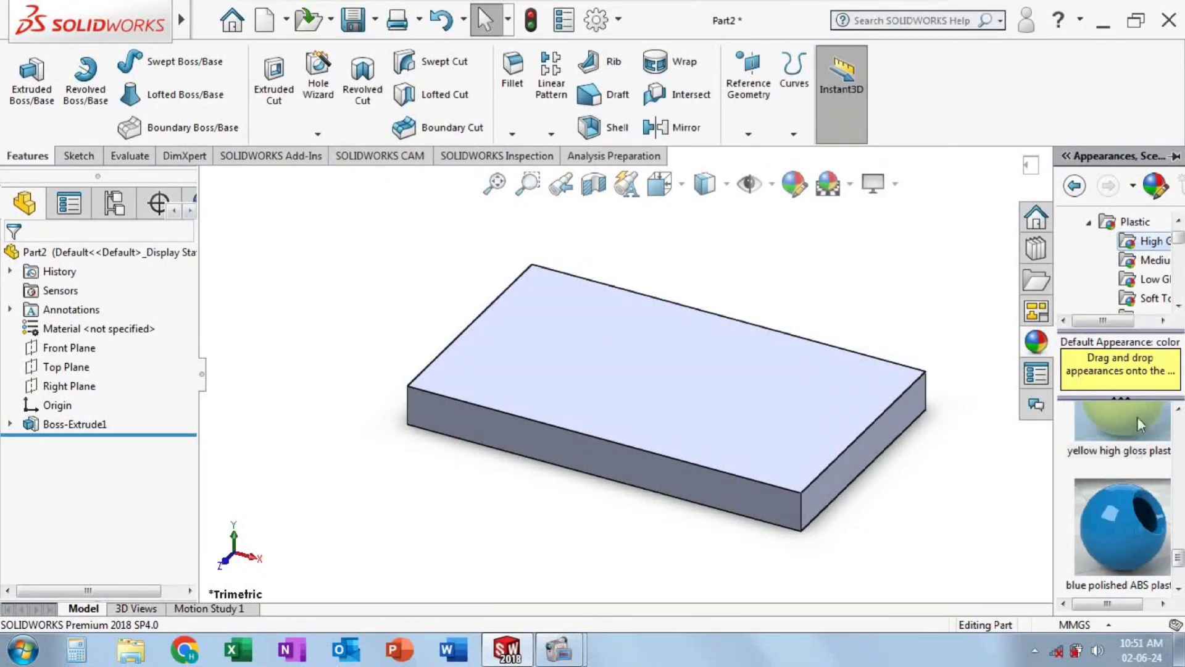
mouse_move(1139, 419)
mouse_down()
mouse_move(717, 398)
mouse_move(747, 410)
mouse_up()
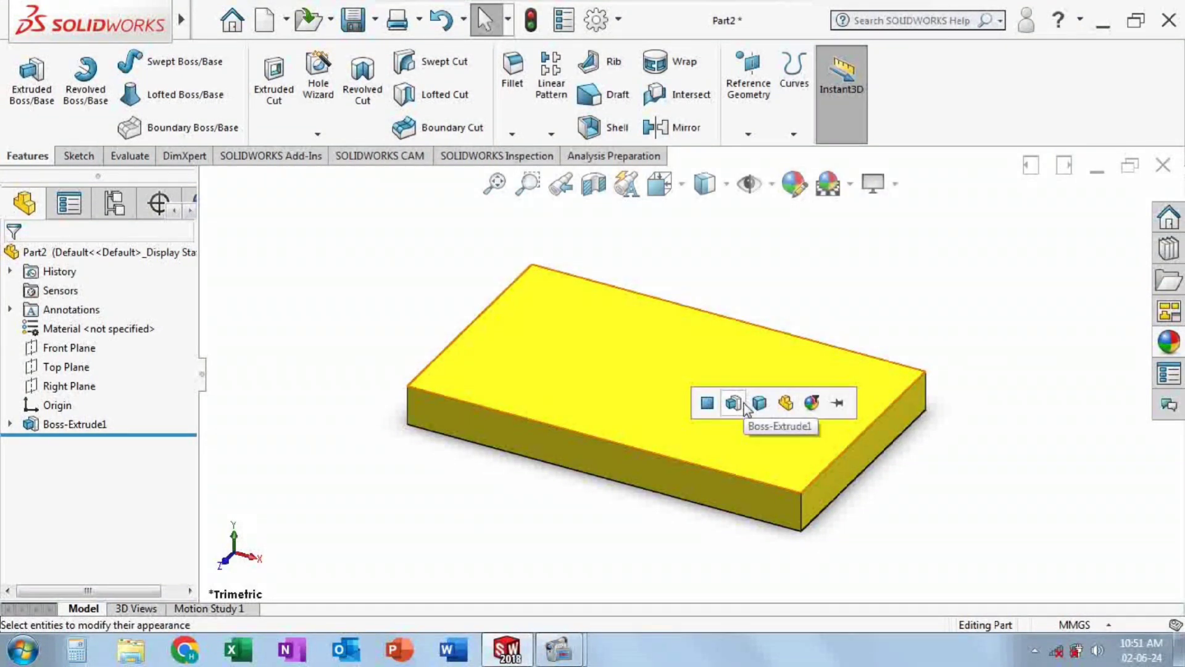
click(744, 404)
click(873, 182)
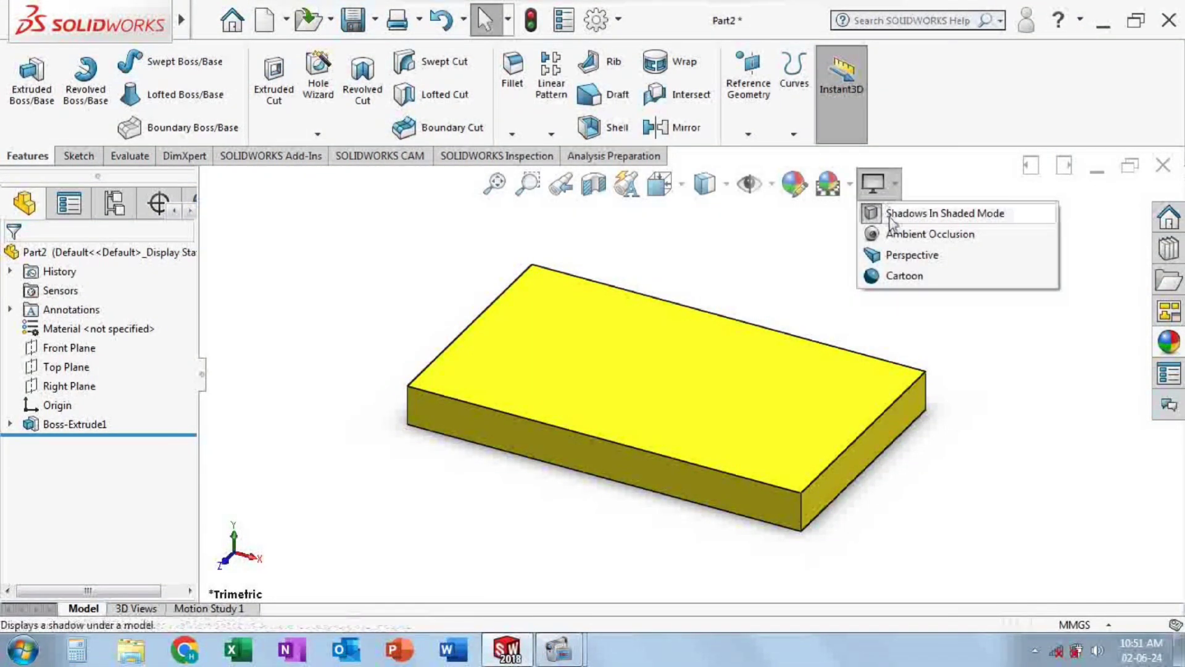
click(889, 219)
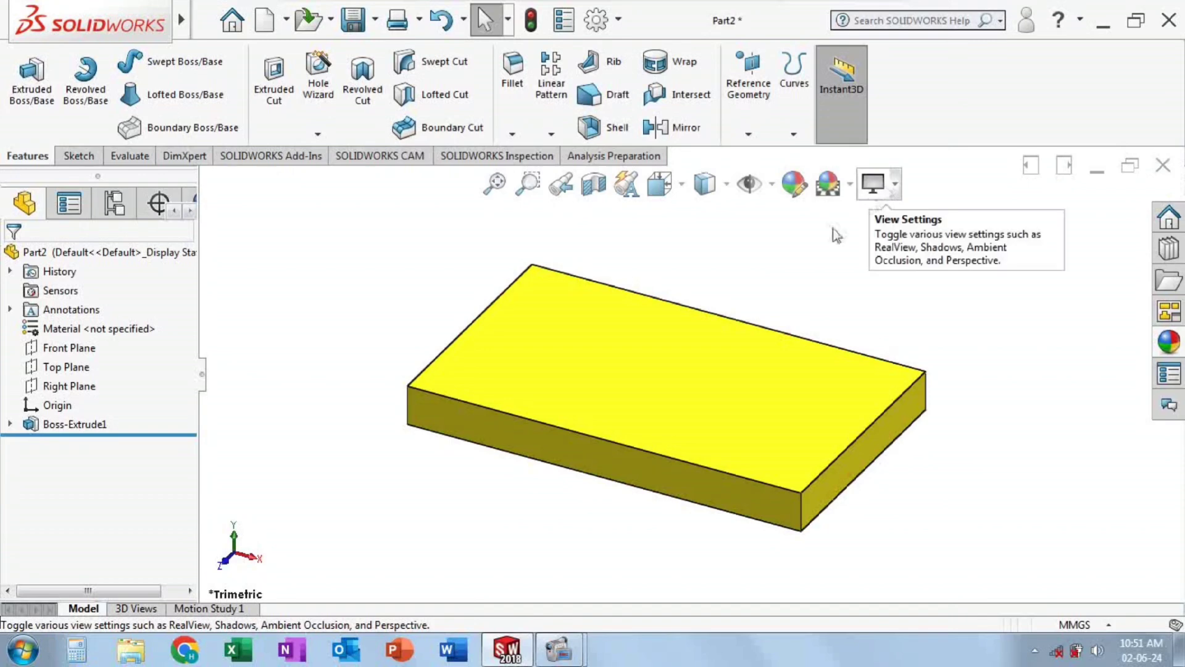
- Sketch a center rectangle at the origin on the plate's top face
click(671, 386)
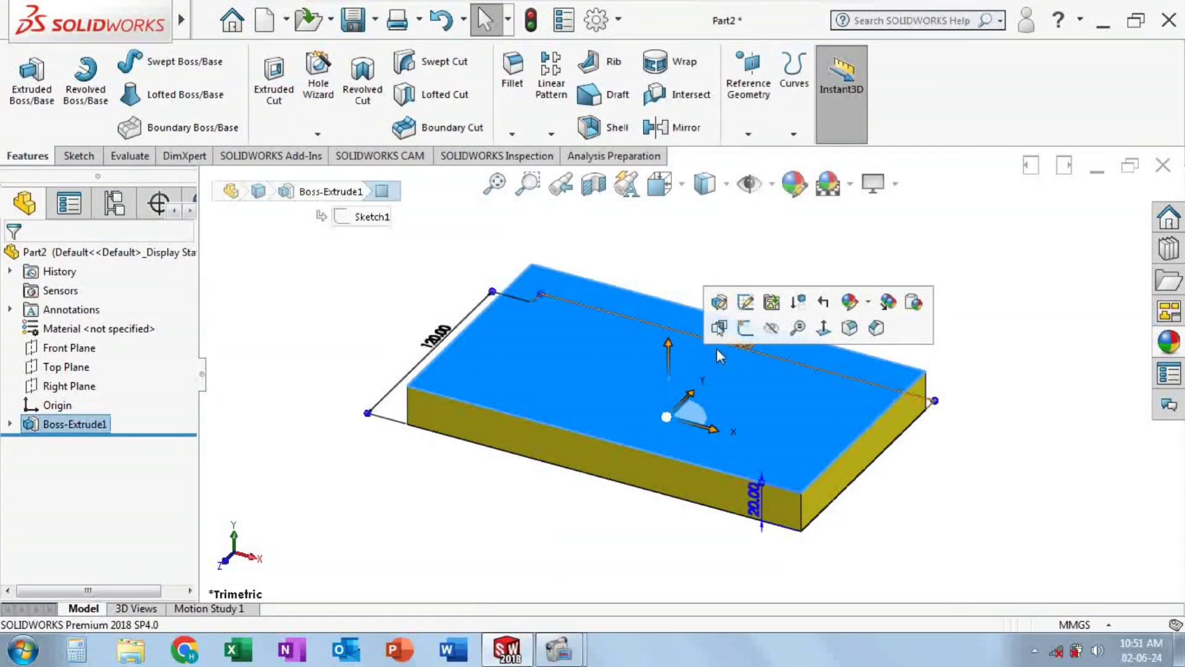
click(745, 329)
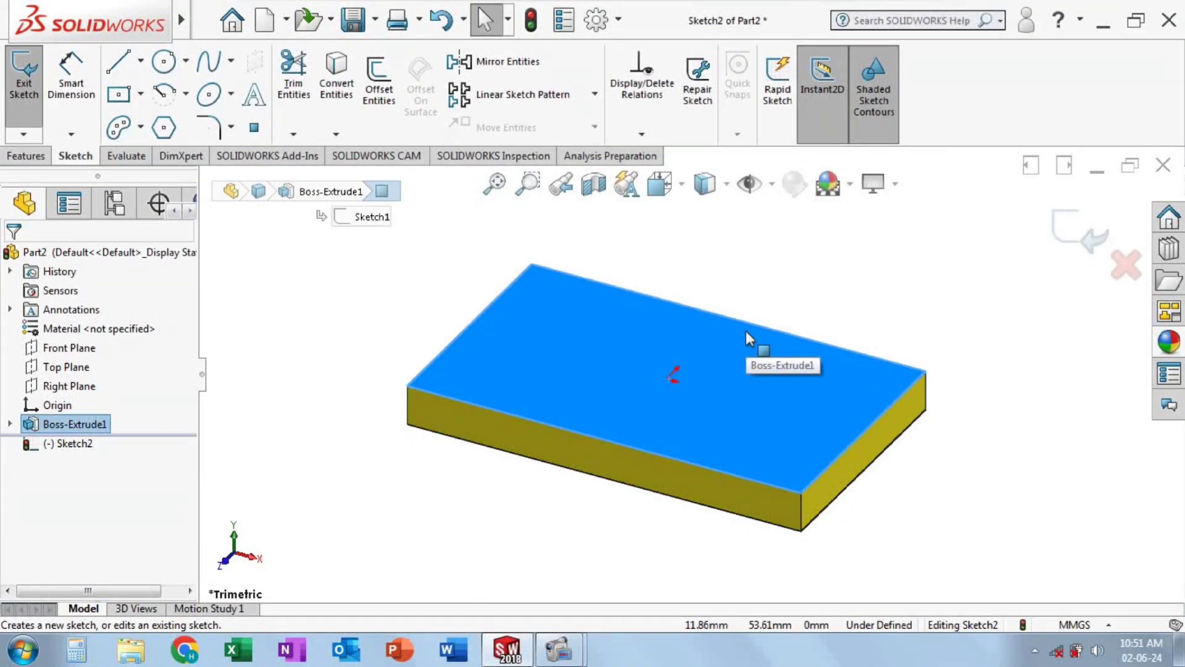
click(129, 103)
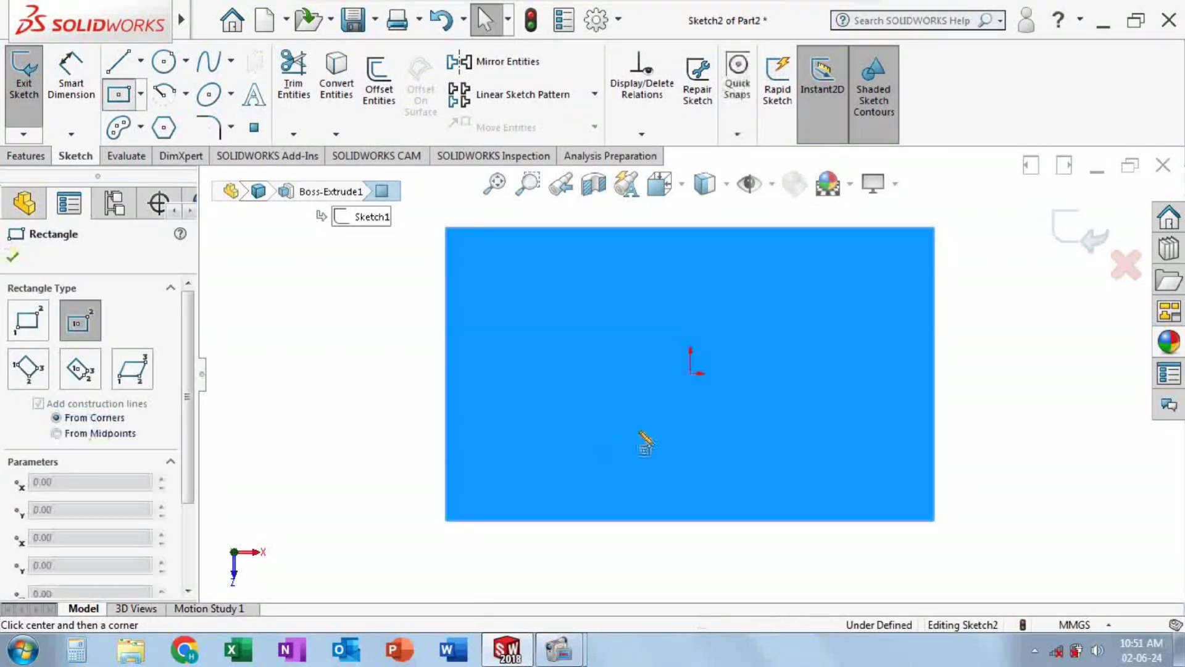
click(690, 374)
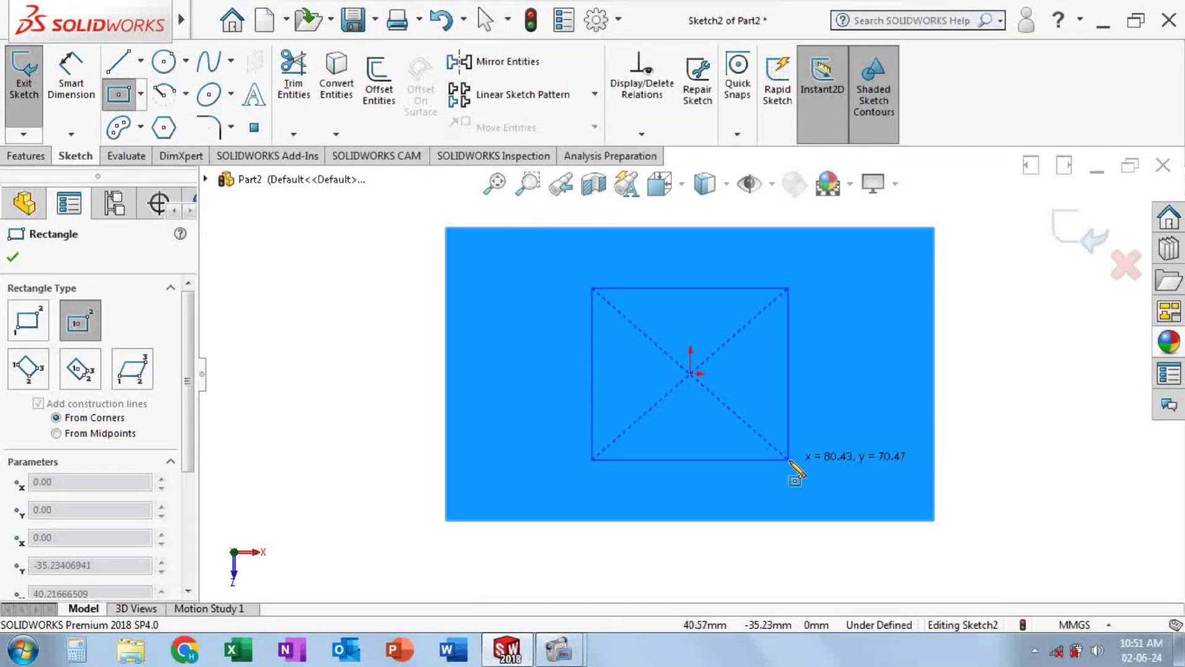
click(784, 449)
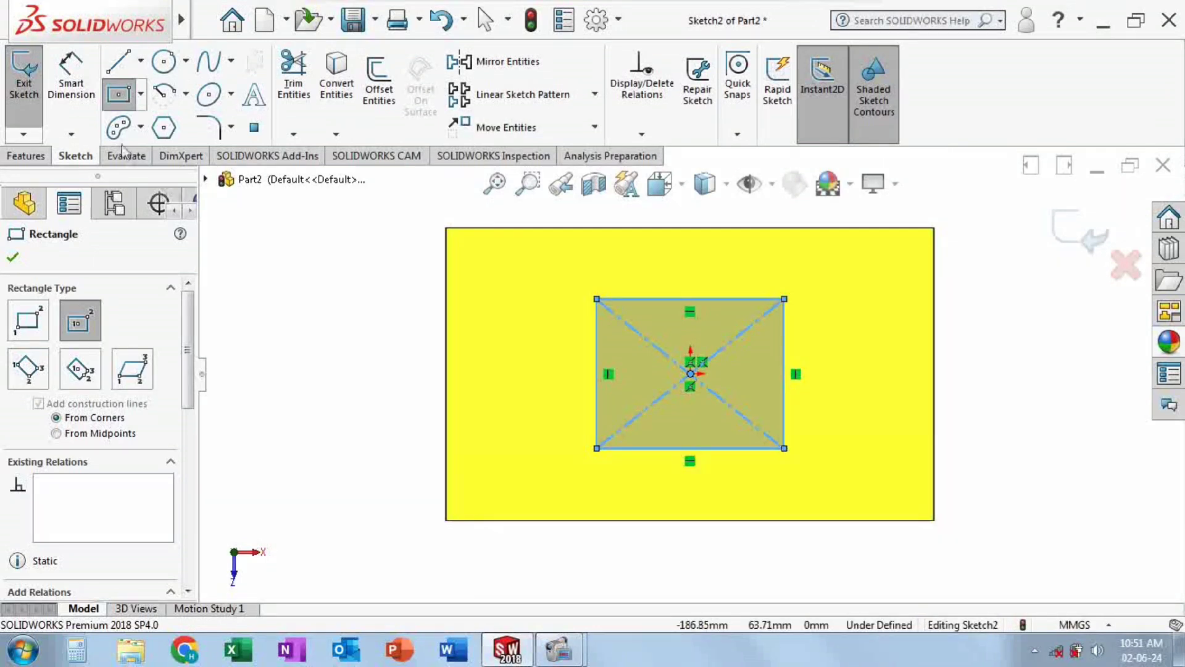
- Dimension the pocket rectangle to 75 × 75 mm
click(71, 80)
click(704, 299)
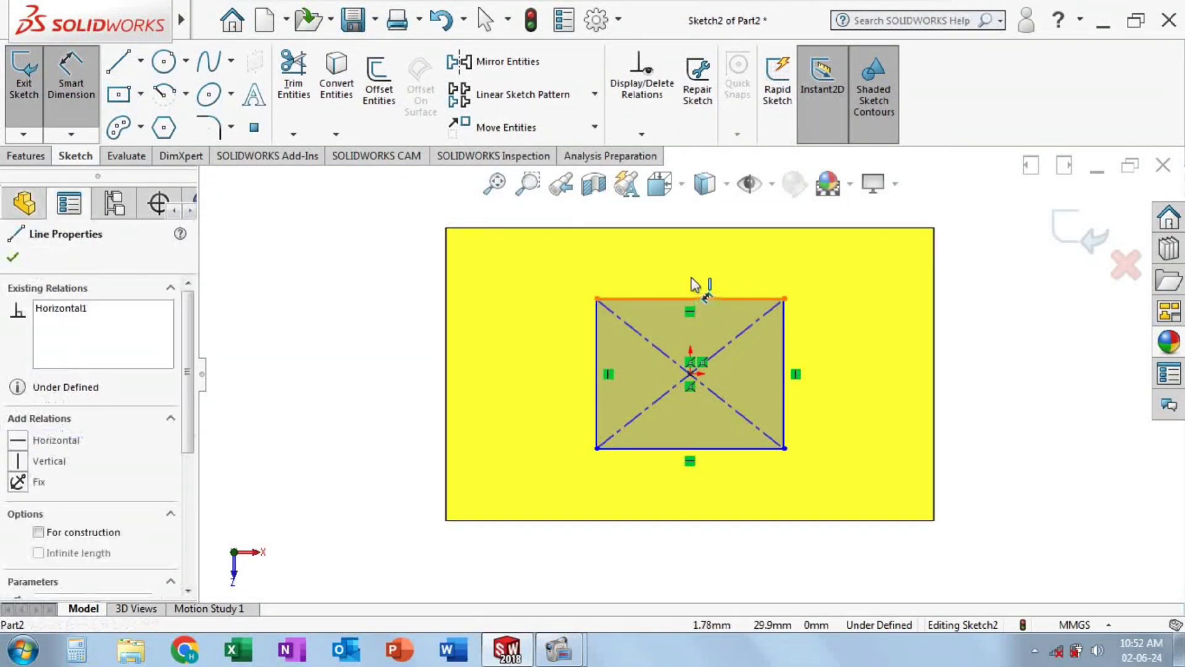
click(694, 283)
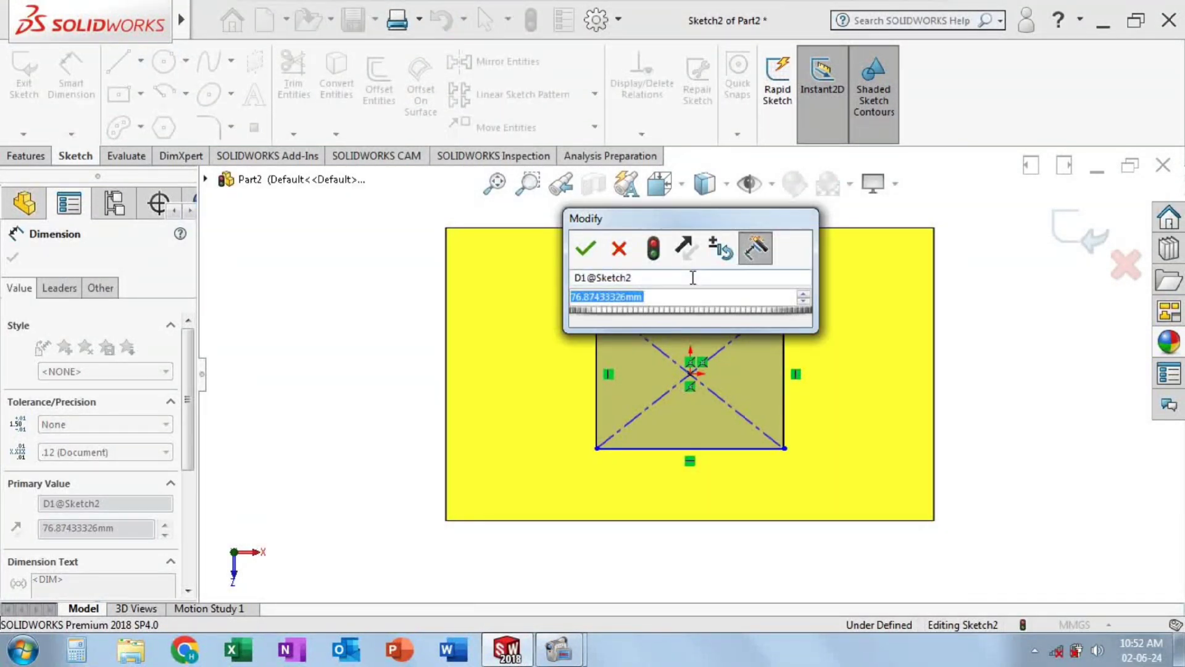
text(75)
key(Return)
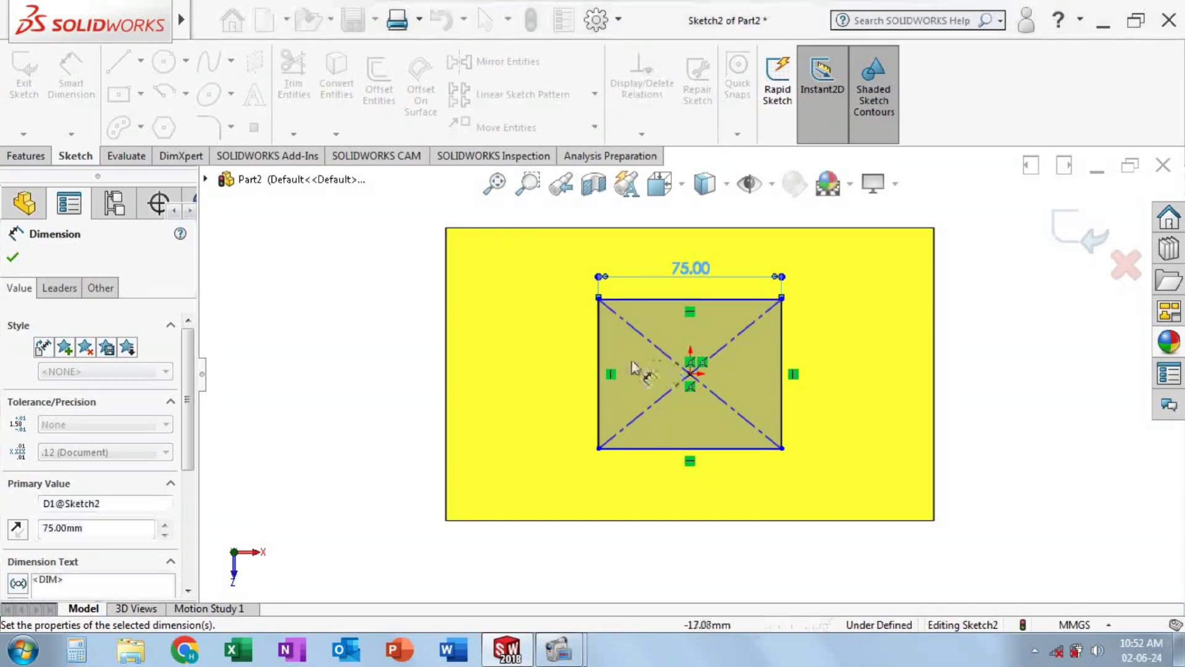
click(598, 370)
click(560, 389)
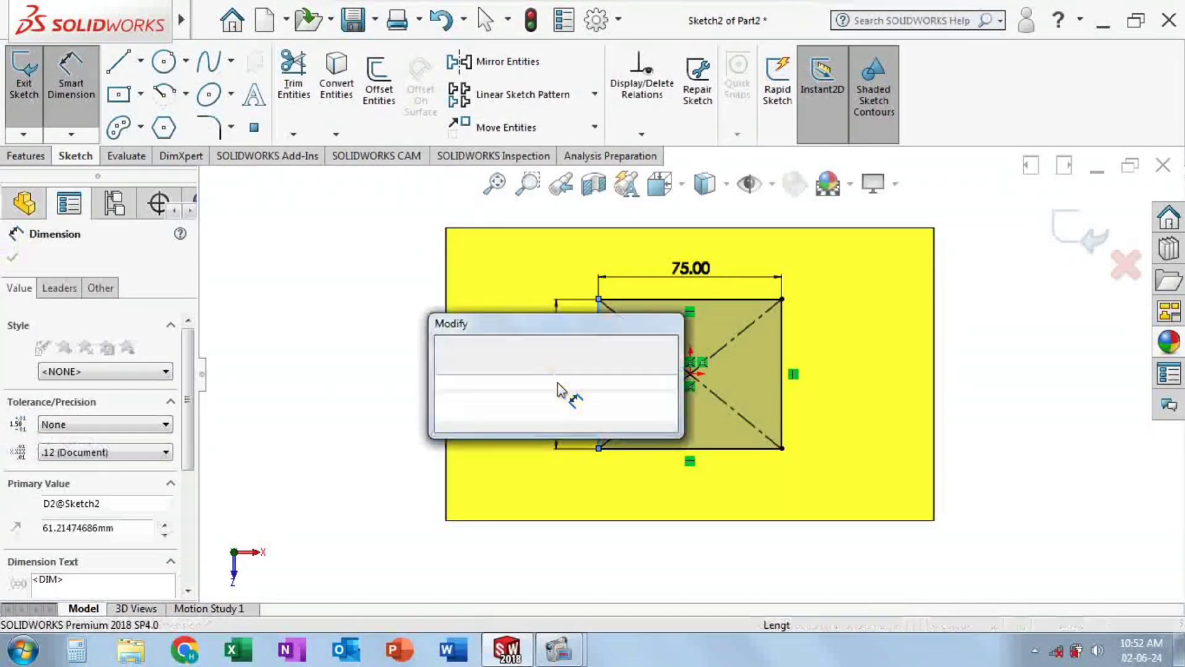
text(75)
key(Return)
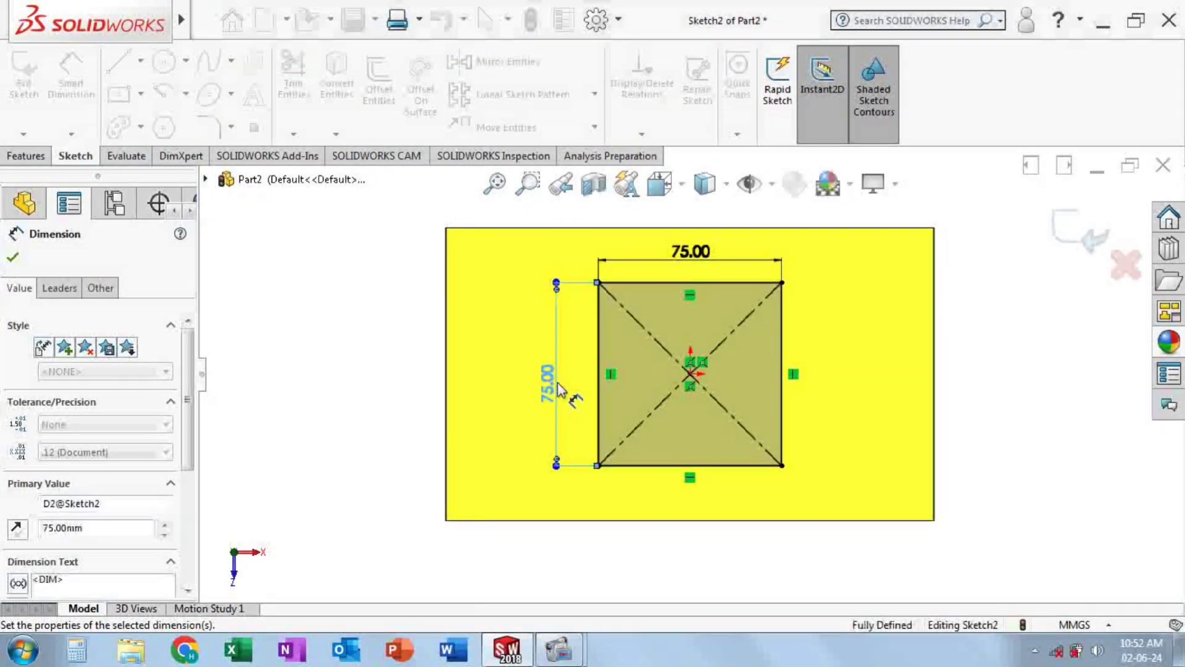
- Cut the square 10 mm deep with Extruded Cut
click(13, 258)
click(36, 157)
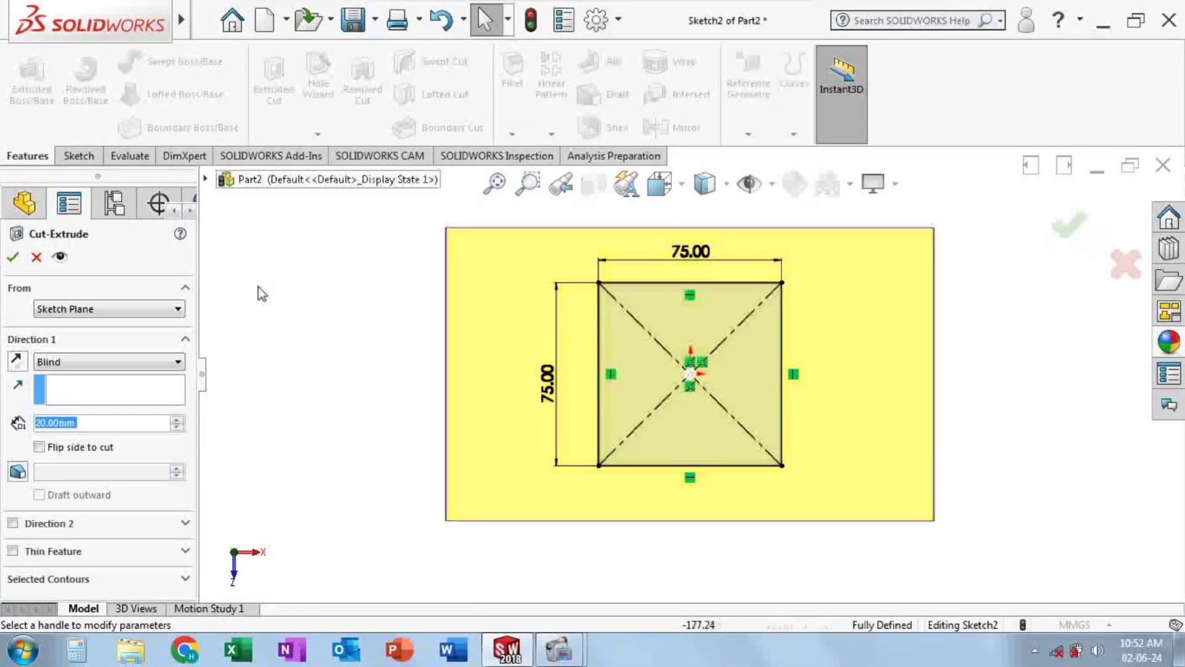
text(10)
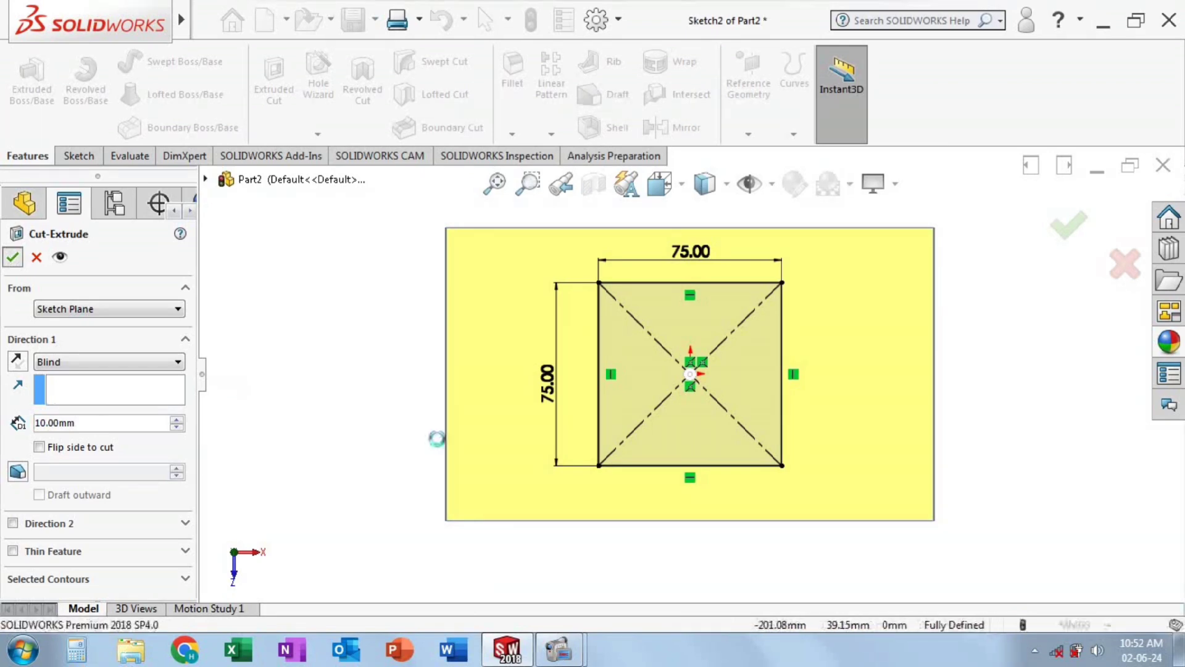
mouse_move(887, 484)
middle_down()
mouse_move(896, 387)
mouse_move(843, 296)
middle_up()
- On the pocket floor, draw a circle at the origin dimensioned to 40 mm diameter
click(791, 349)
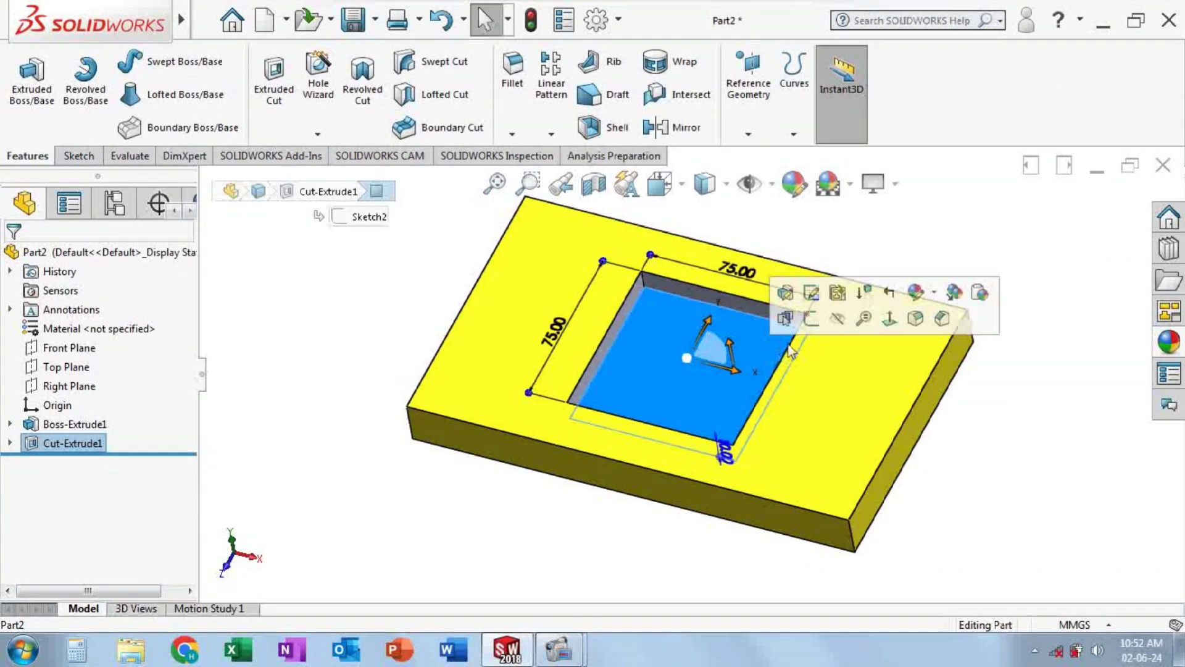
click(810, 327)
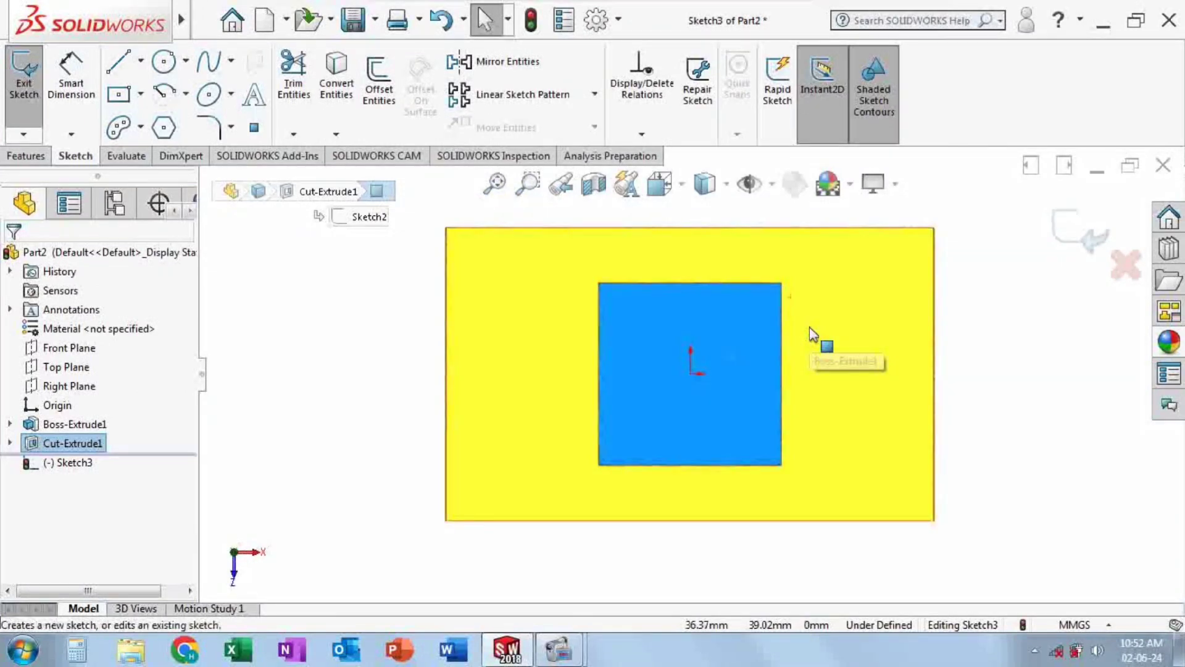
click(691, 373)
click(713, 423)
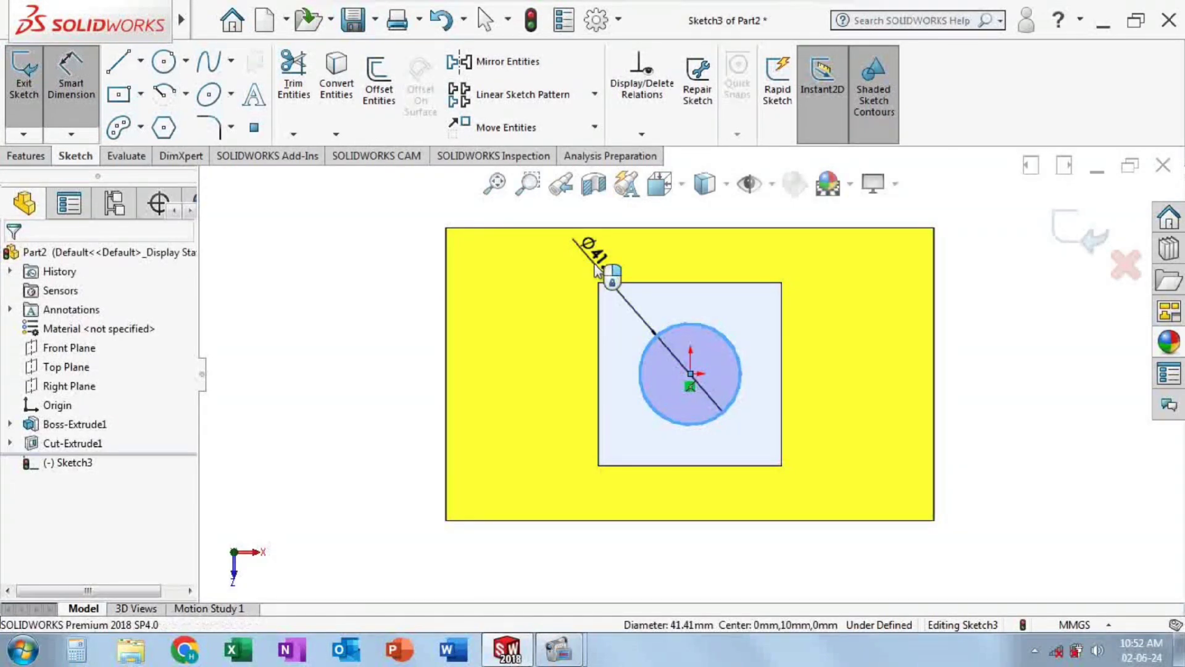
click(596, 270)
text(40)
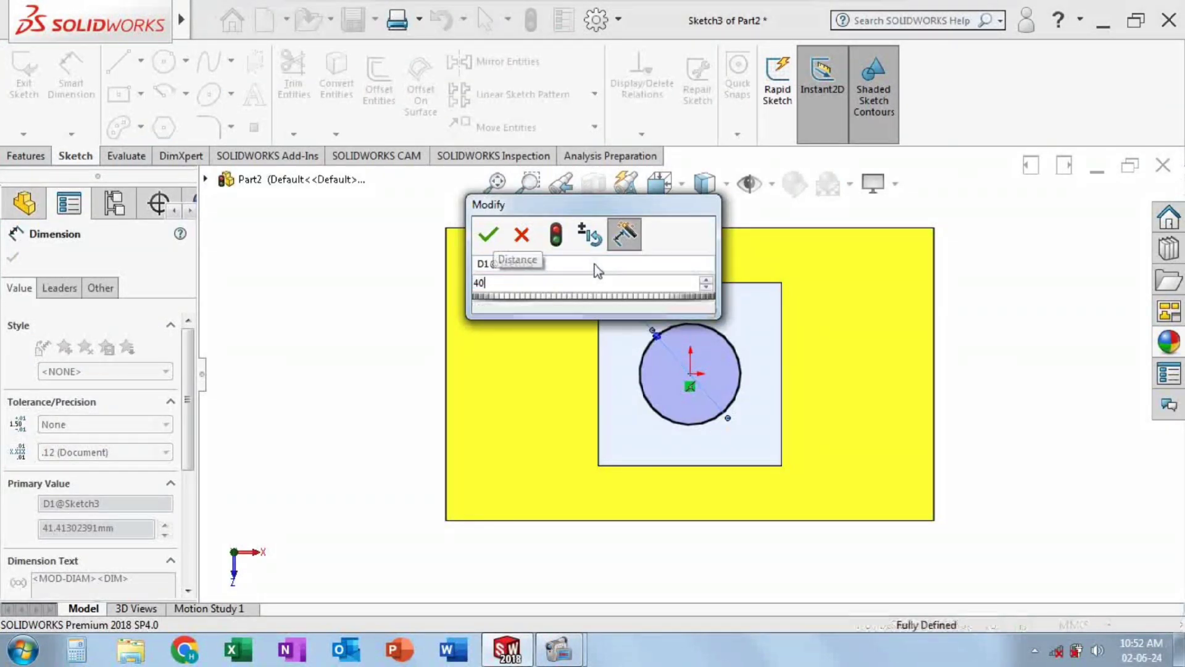
key(Return)
- Extruded-cut the 40 mm circle Through All and orbit to inspect the hole
click(22, 258)
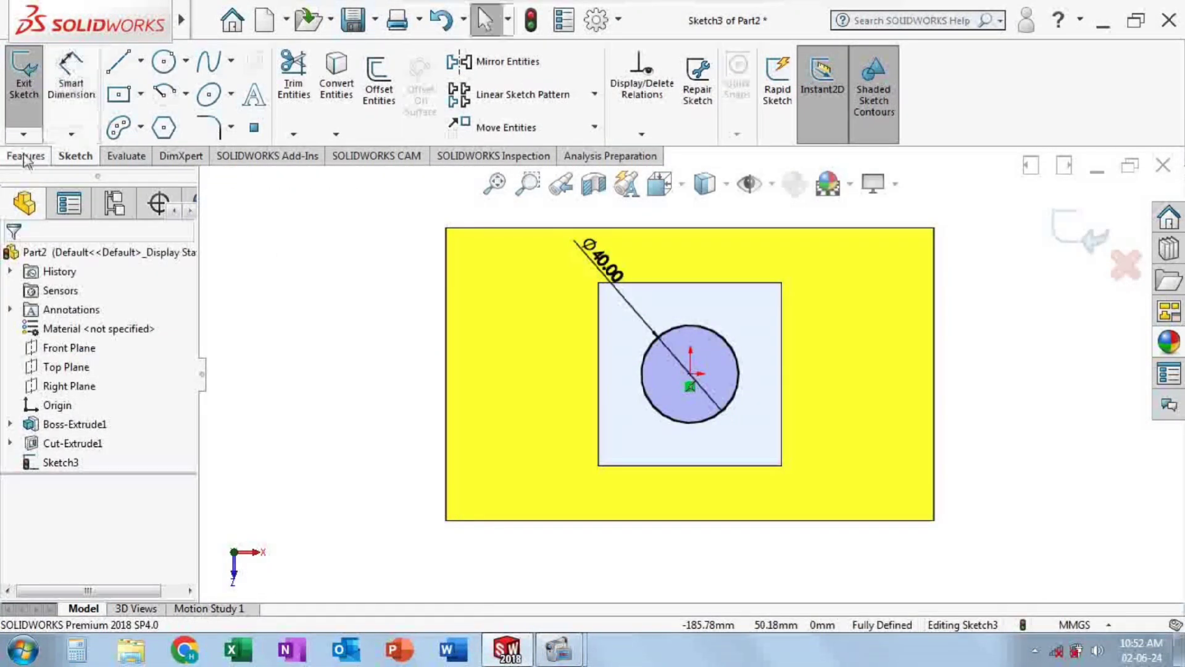
click(27, 156)
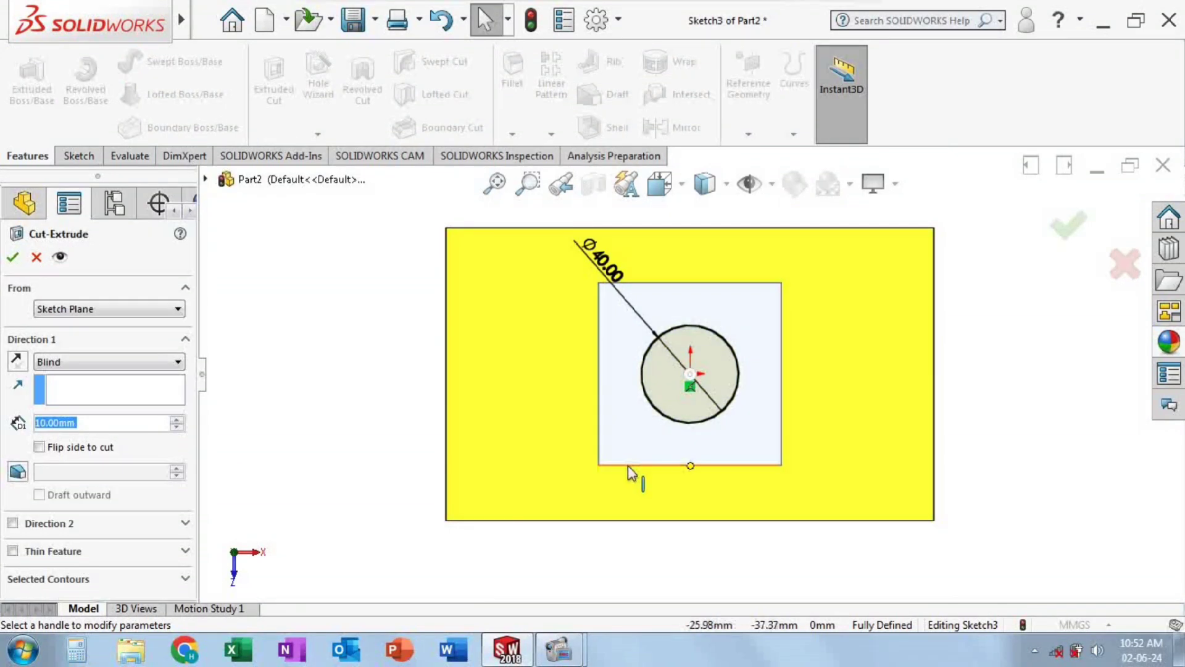
click(115, 310)
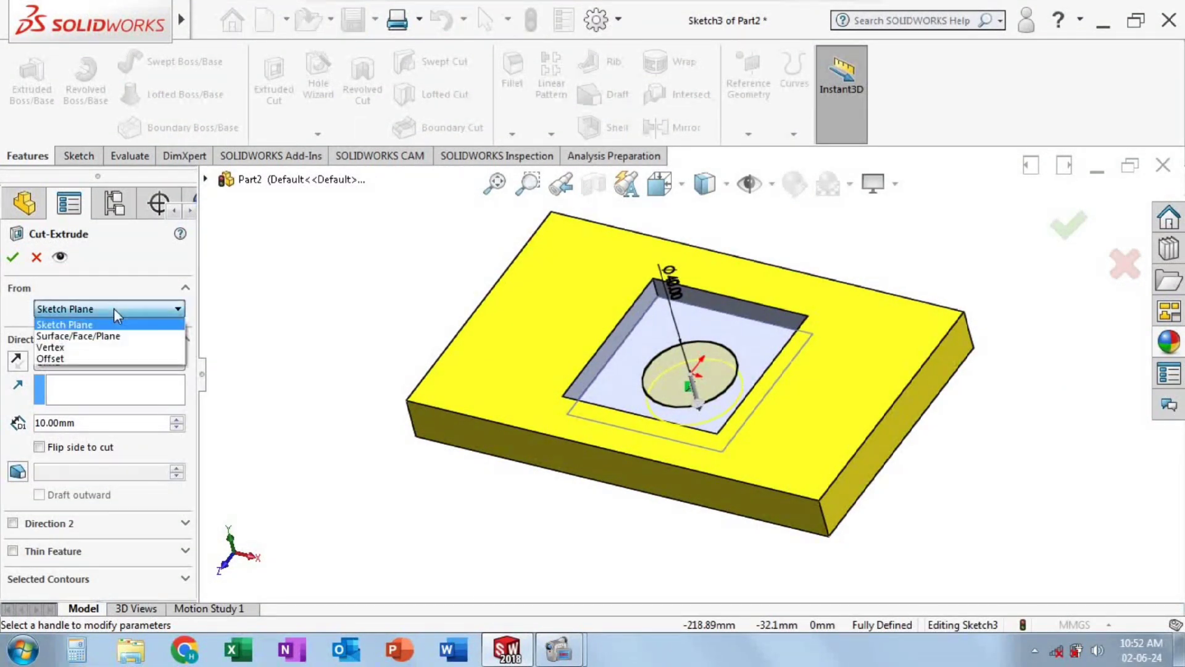
click(103, 362)
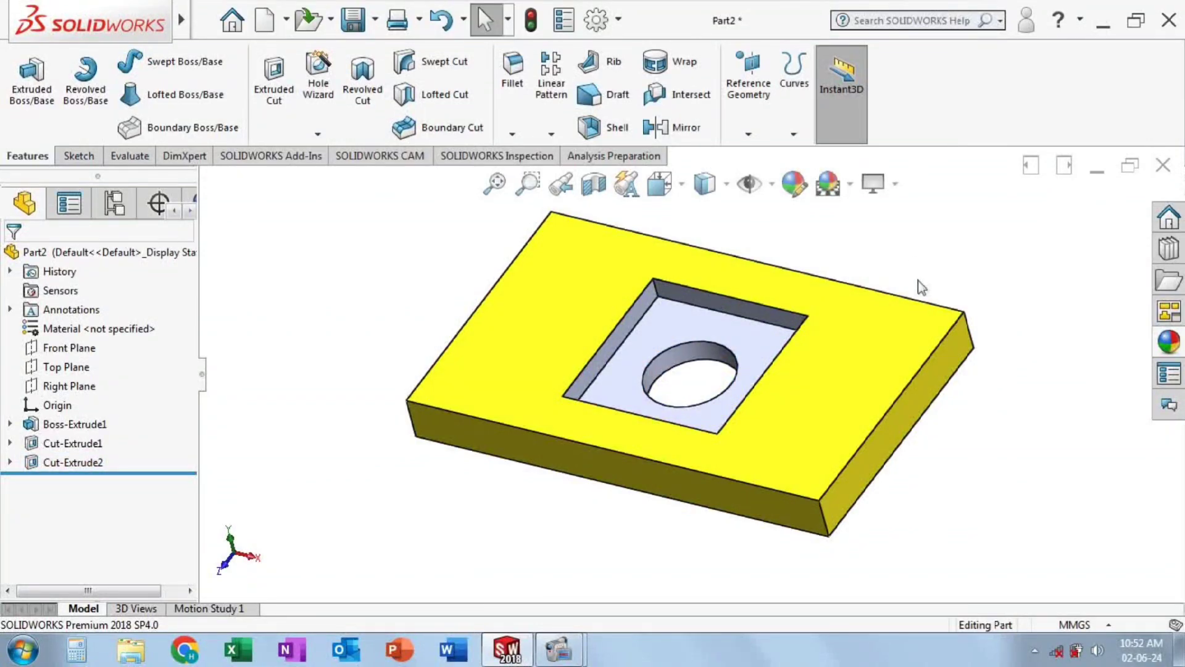
mouse_move(960, 447)
middle_down()
mouse_move(984, 389)
mouse_move(932, 378)
mouse_move(938, 420)
mouse_move(920, 383)
mouse_move(942, 389)
mouse_move(939, 410)
middle_up()
- Start a sketch on the top face and draw a vertical straight slot at left
click(871, 400)
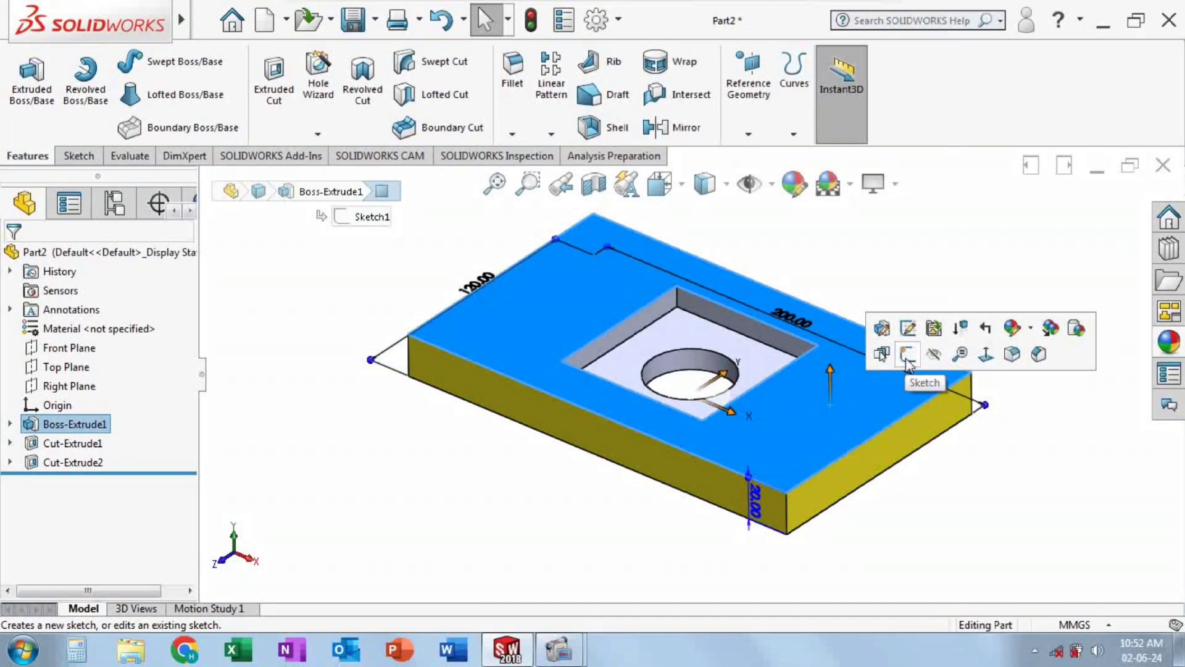
click(907, 357)
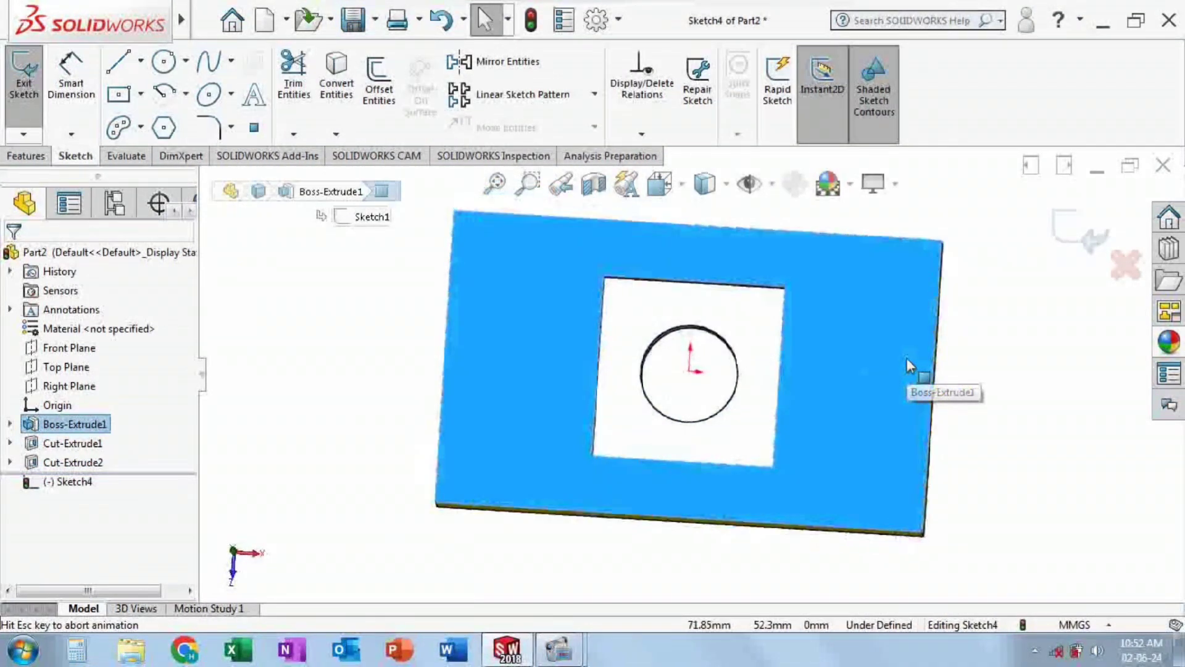
click(141, 128)
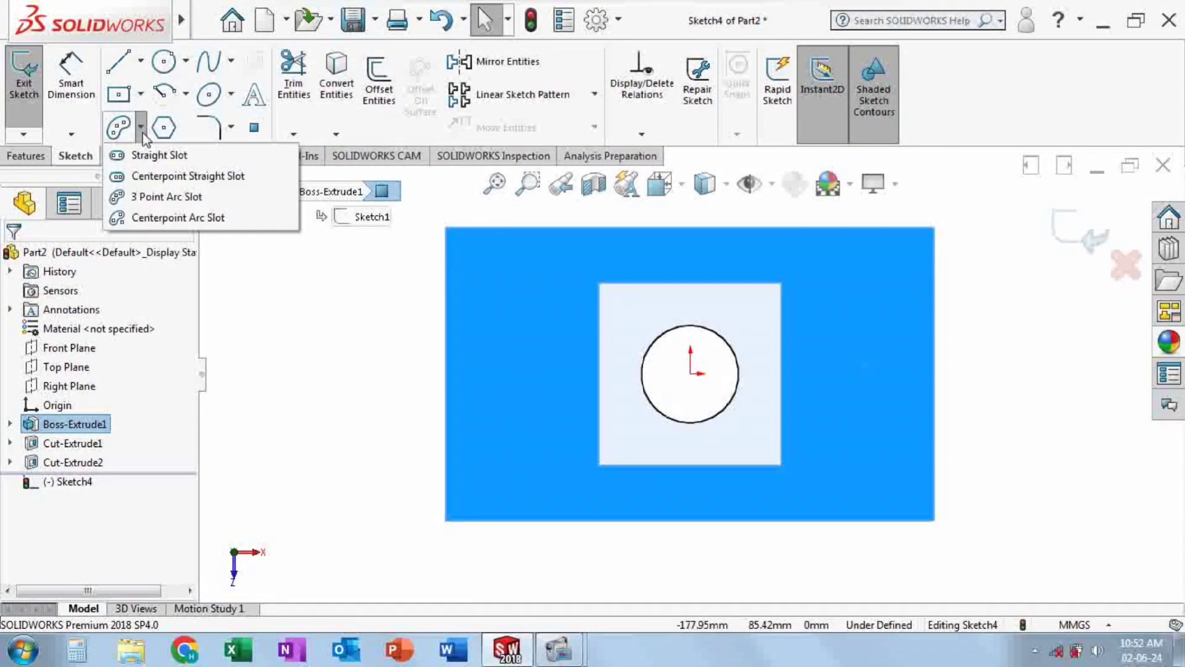
click(141, 156)
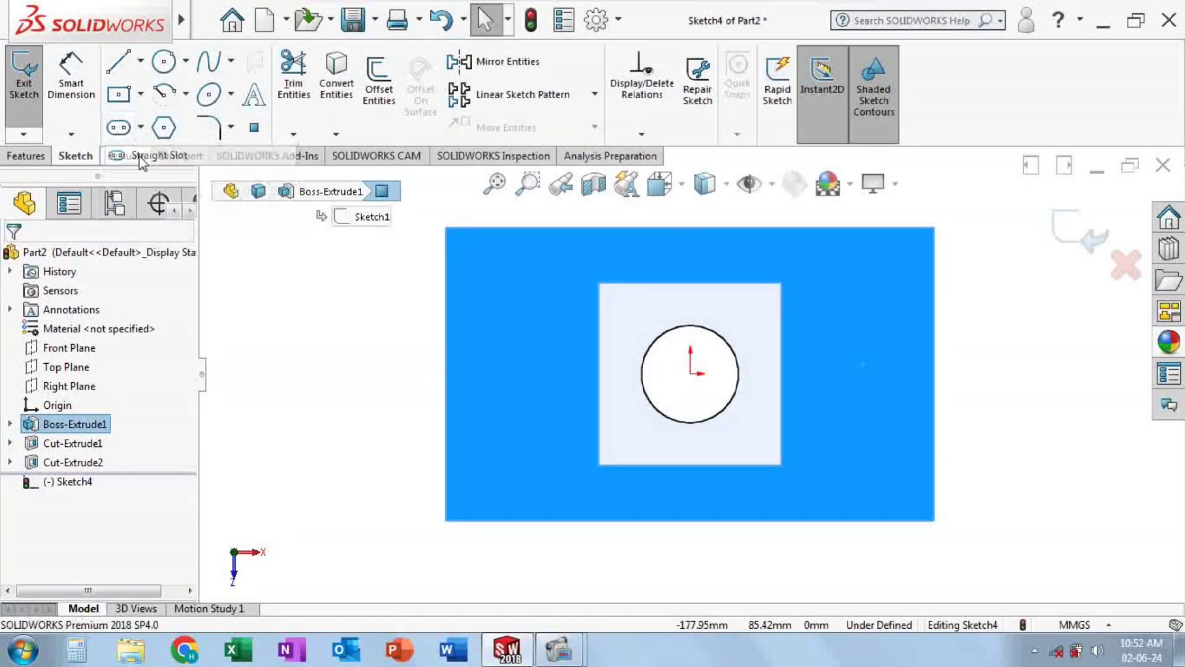
click(495, 277)
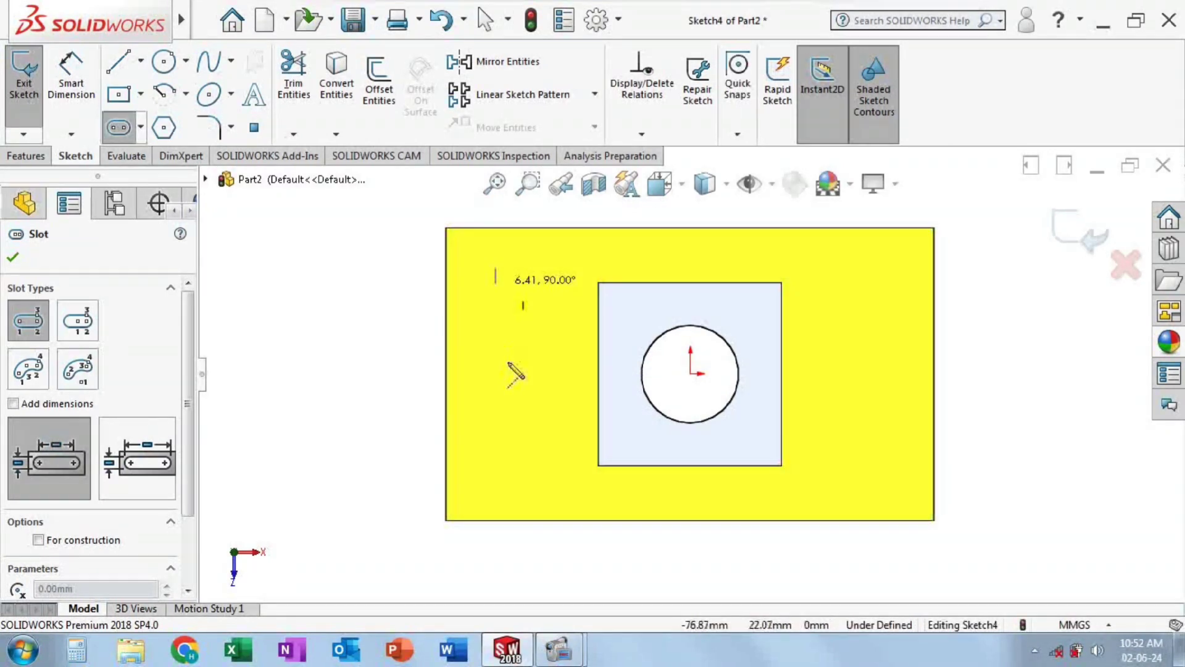
click(506, 412)
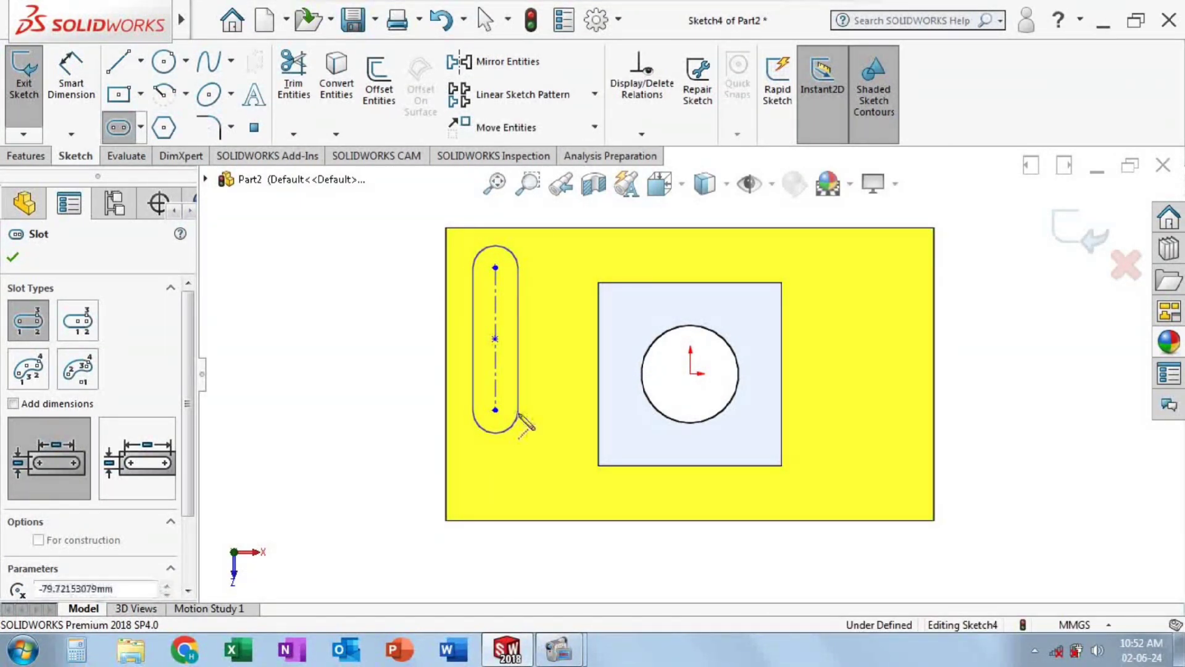
click(518, 415)
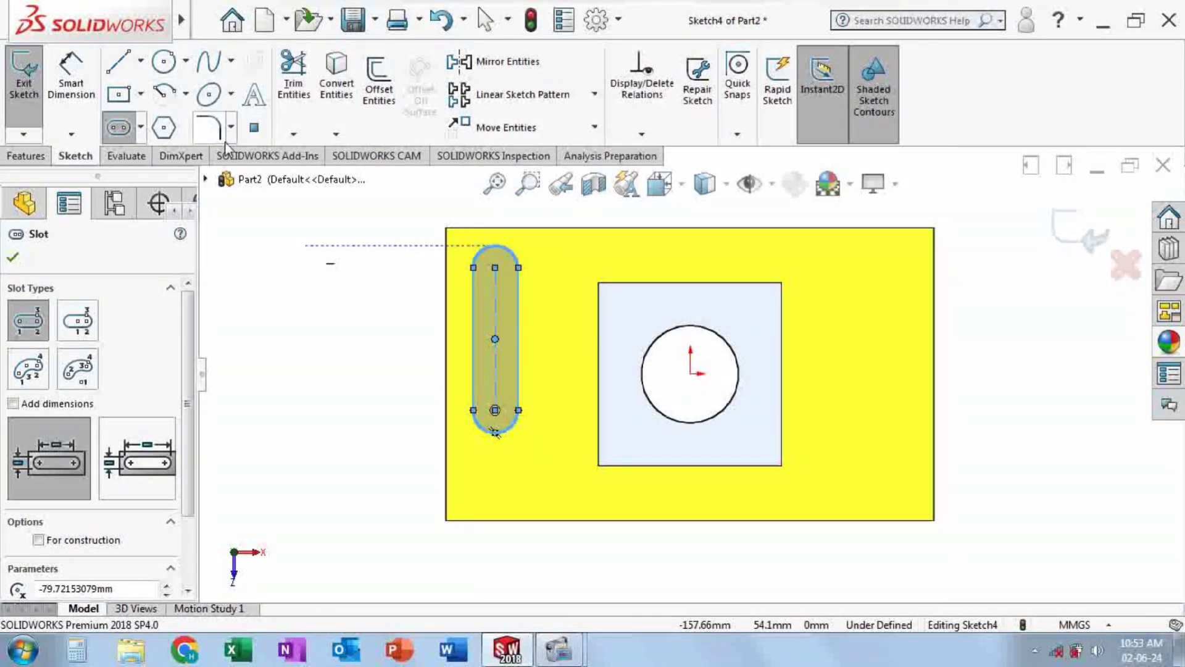
- Draw two circles near the top-right and bottom-right corners
click(164, 62)
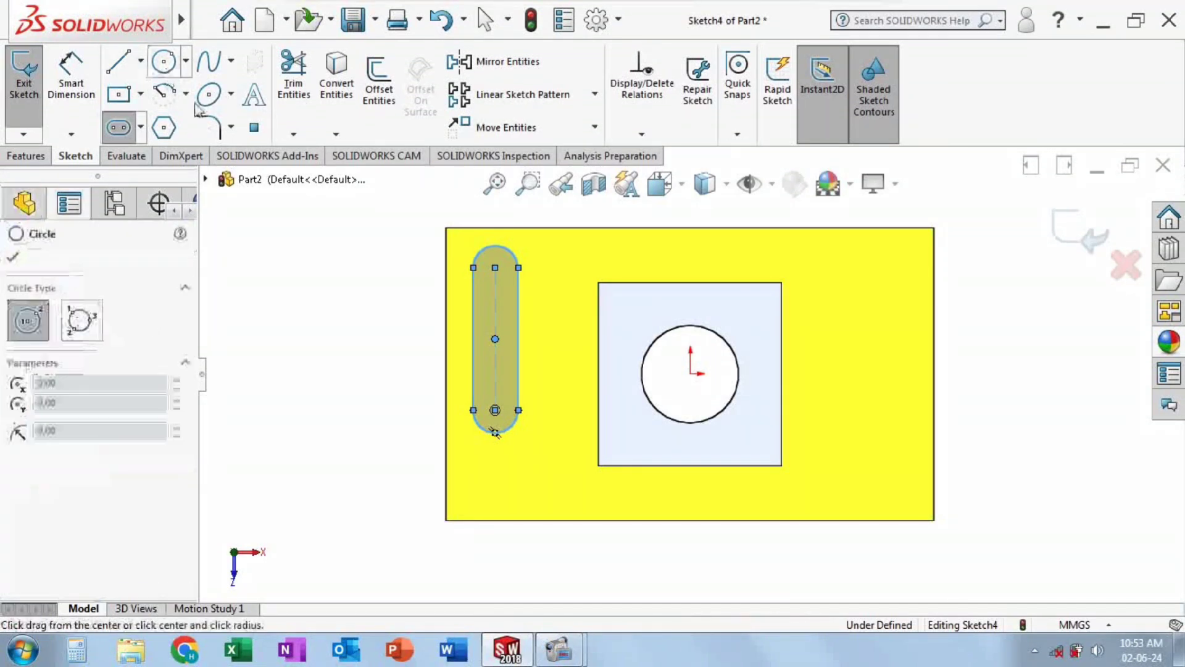
click(865, 267)
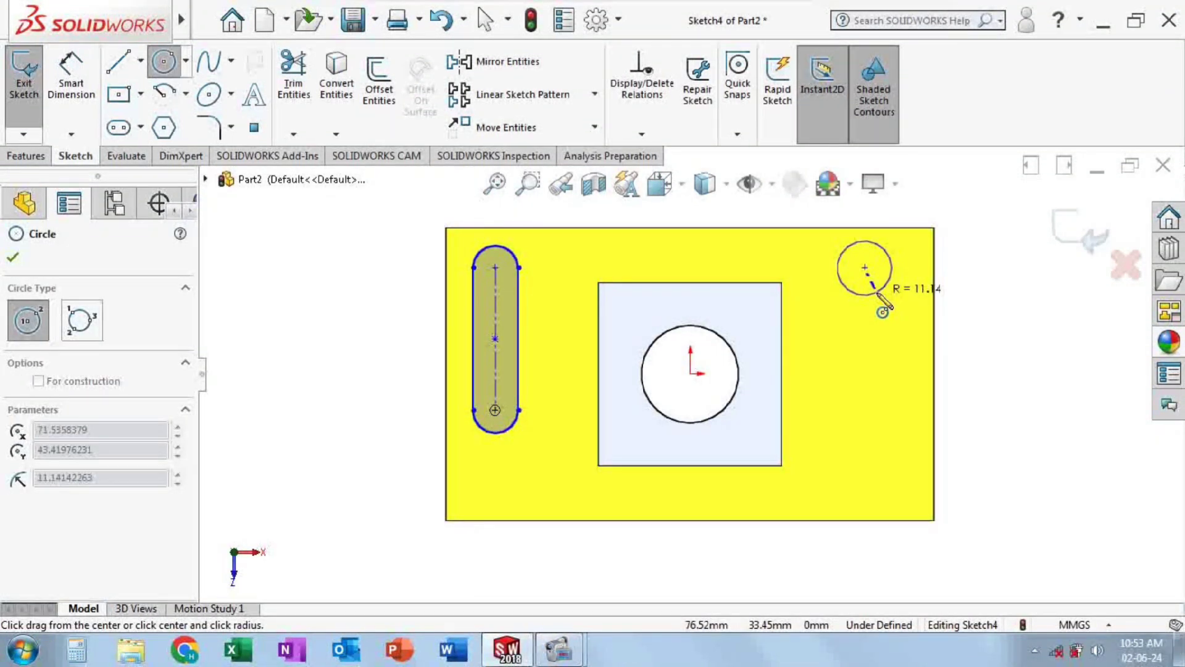
click(877, 293)
click(865, 466)
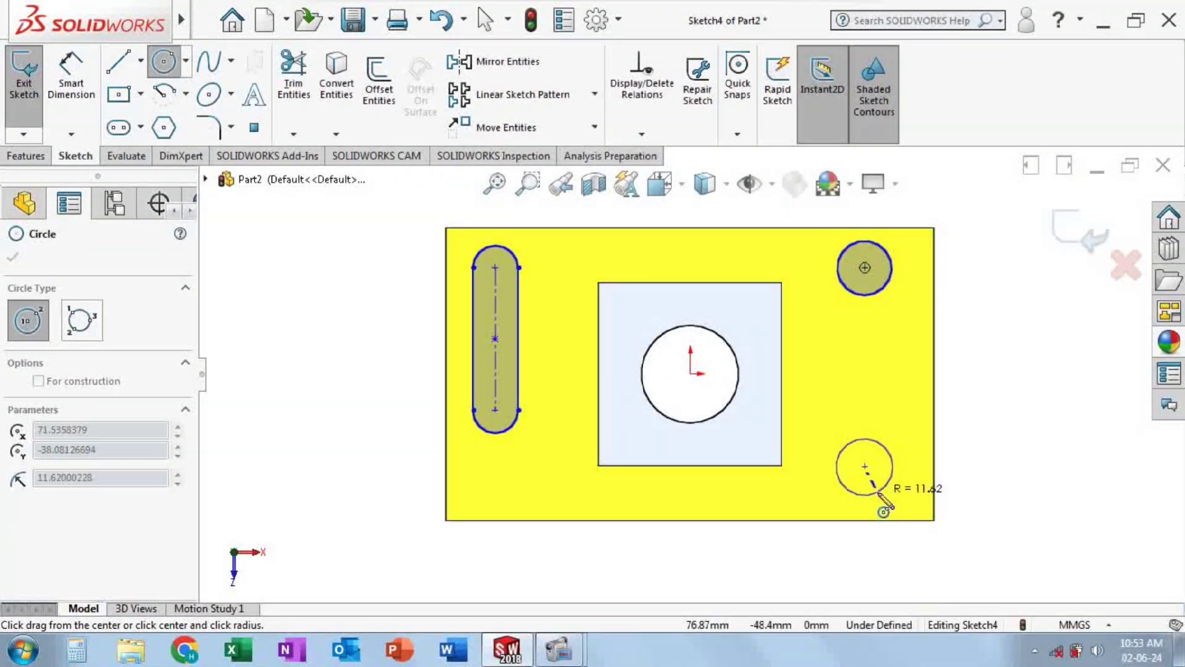
click(880, 496)
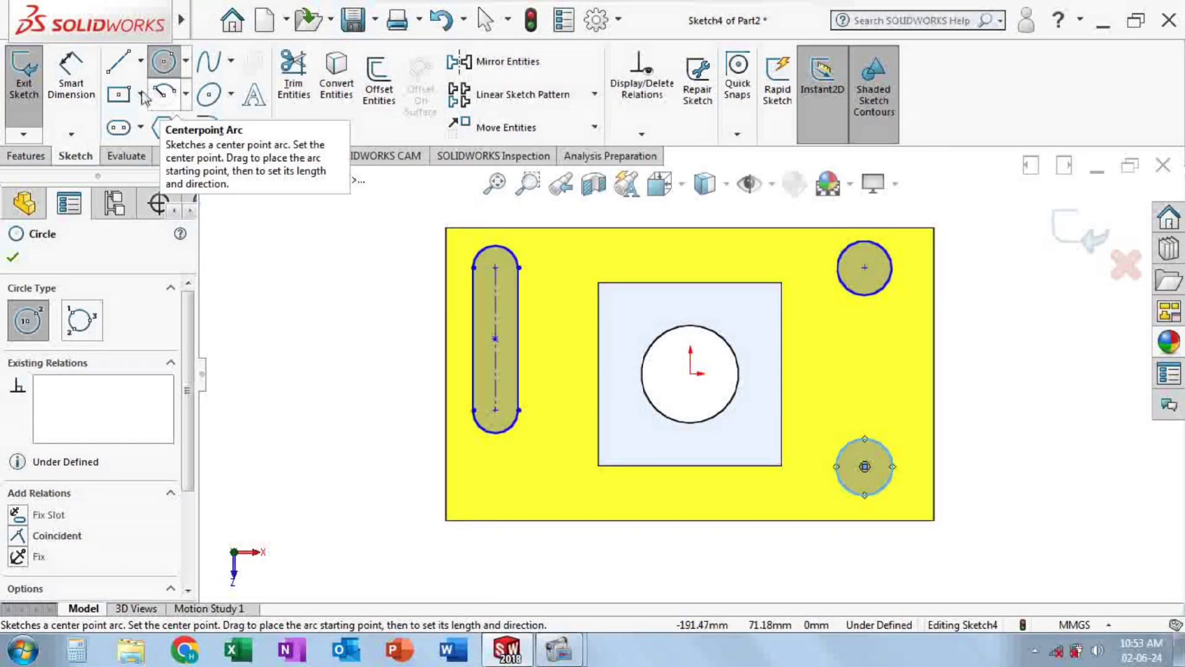
- Draw a horizontal straight slot from the pocket's right edge toward the plate edge
click(137, 129)
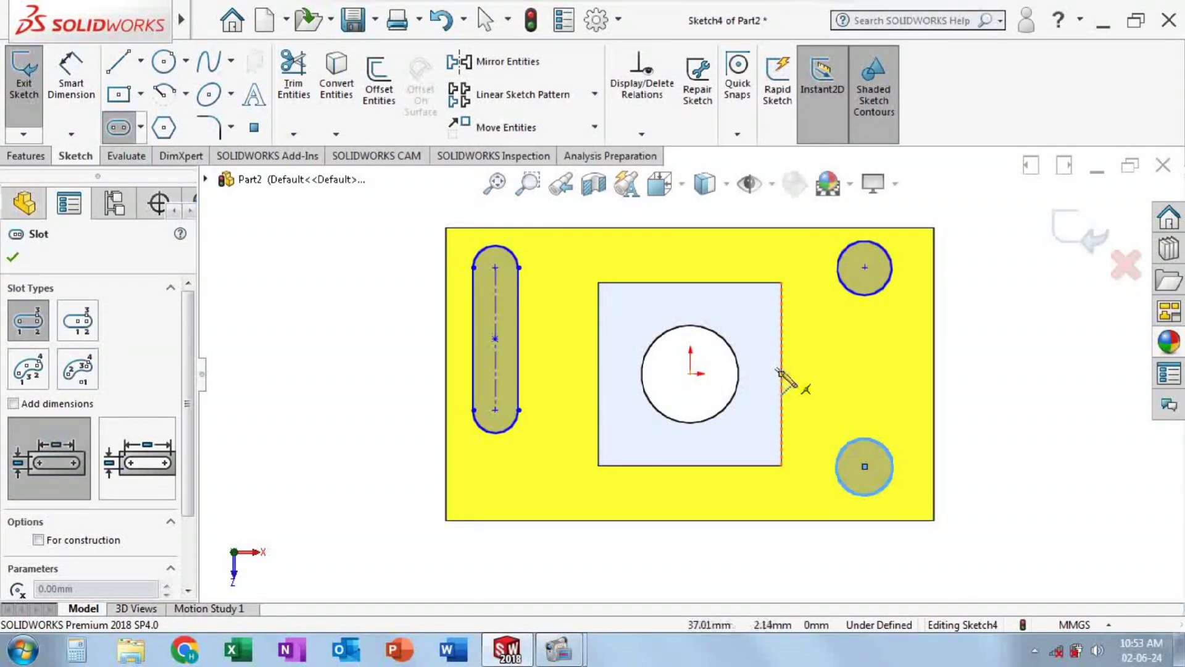
click(779, 373)
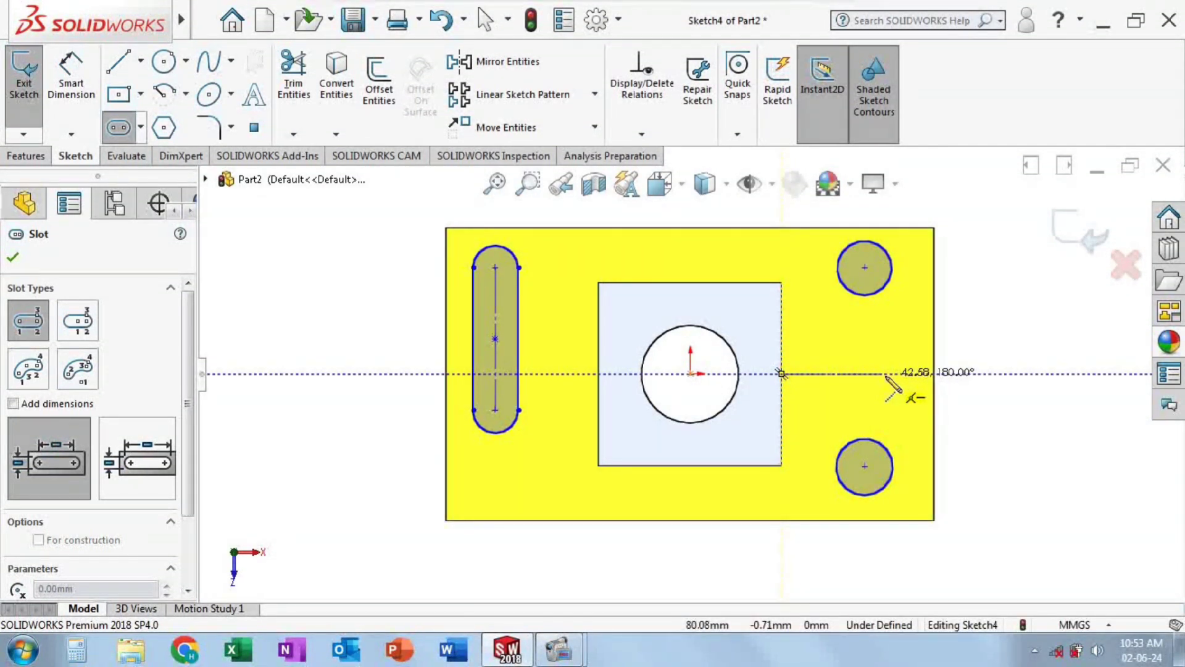
click(887, 374)
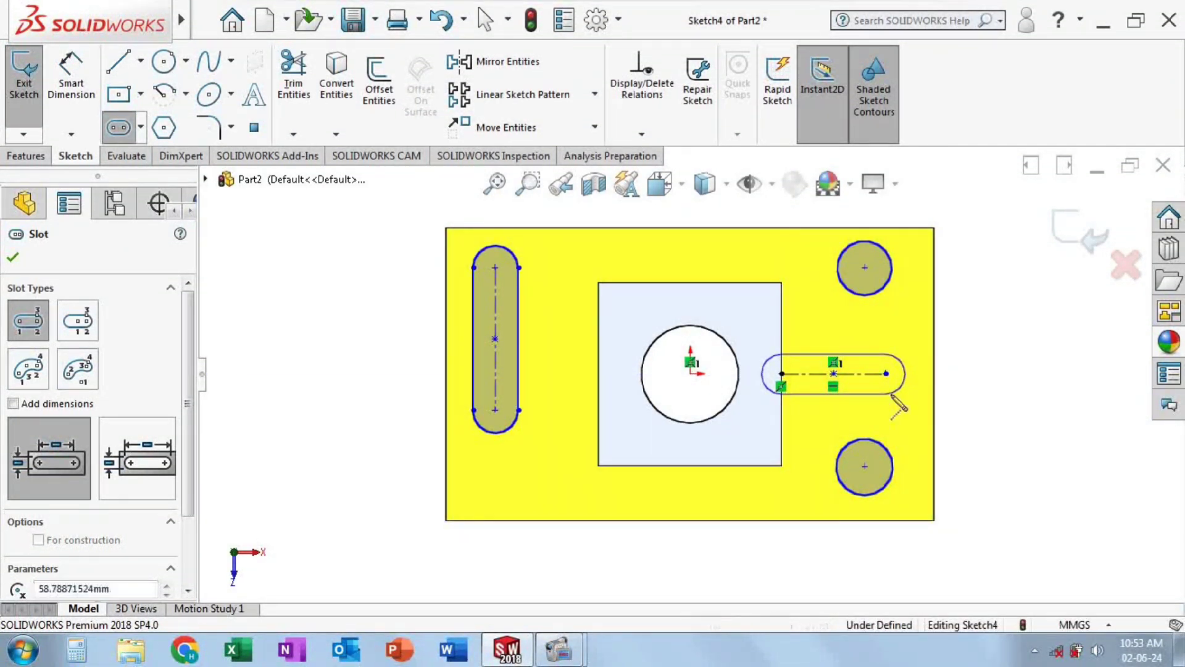
click(892, 396)
key(Escape)
key(Escape)
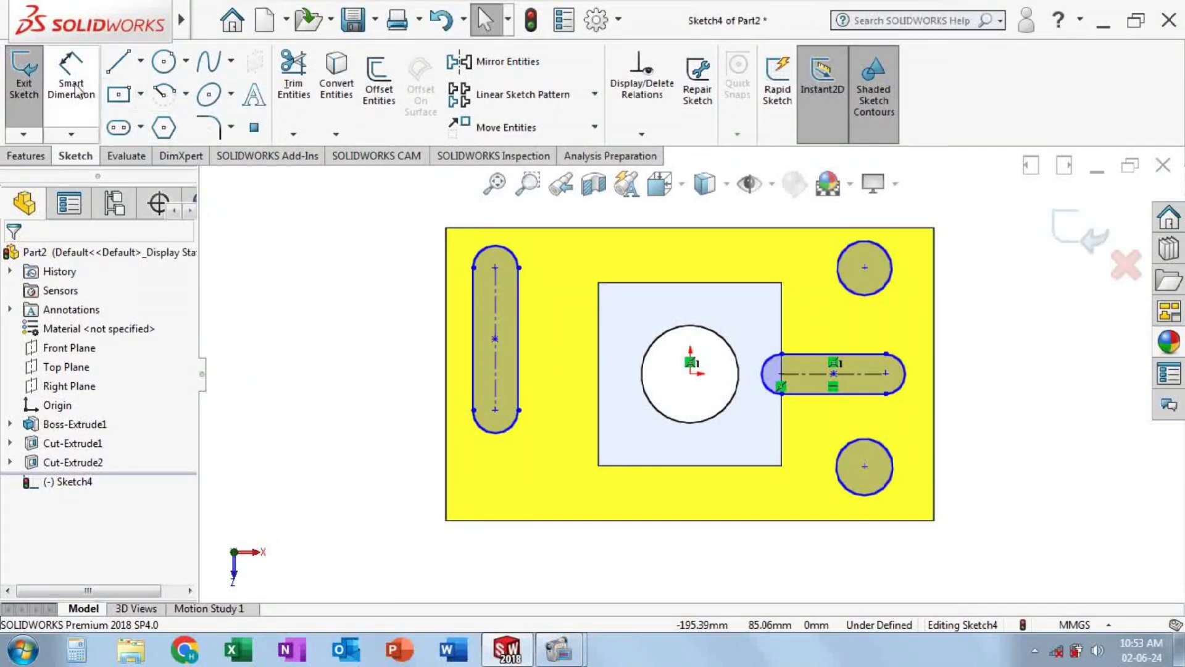
- Give the left slot an R10 end radius and place it 20 mm from the top edge
click(75, 91)
click(494, 253)
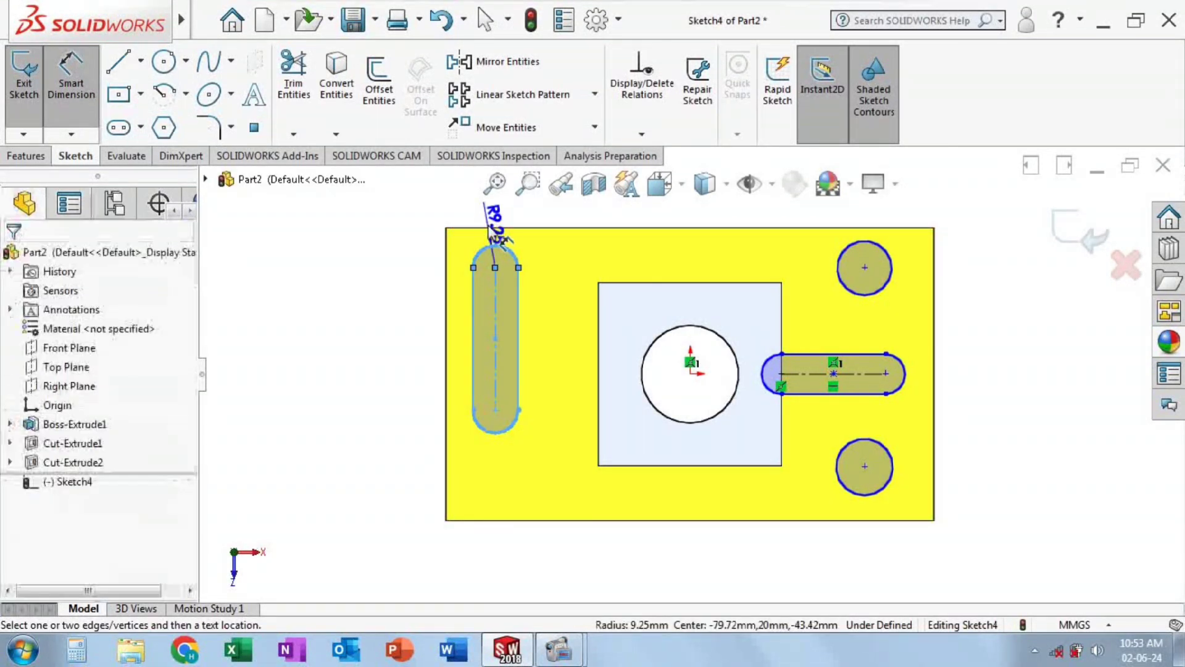
click(500, 231)
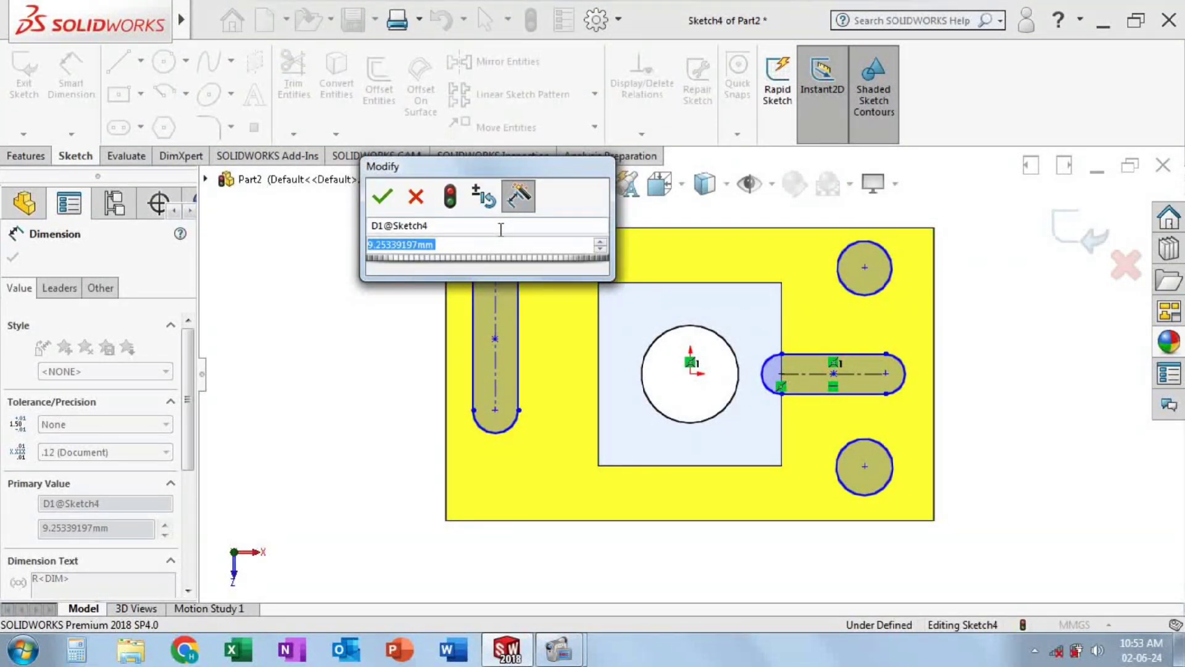
text(10)
key(Return)
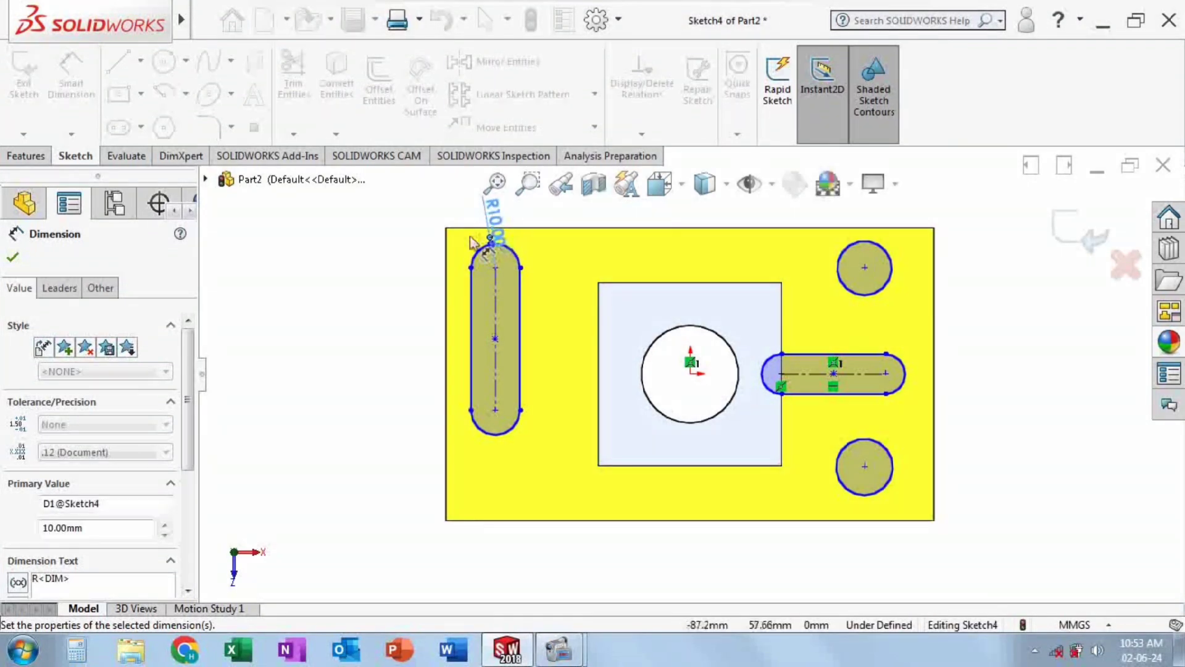
click(469, 239)
click(467, 228)
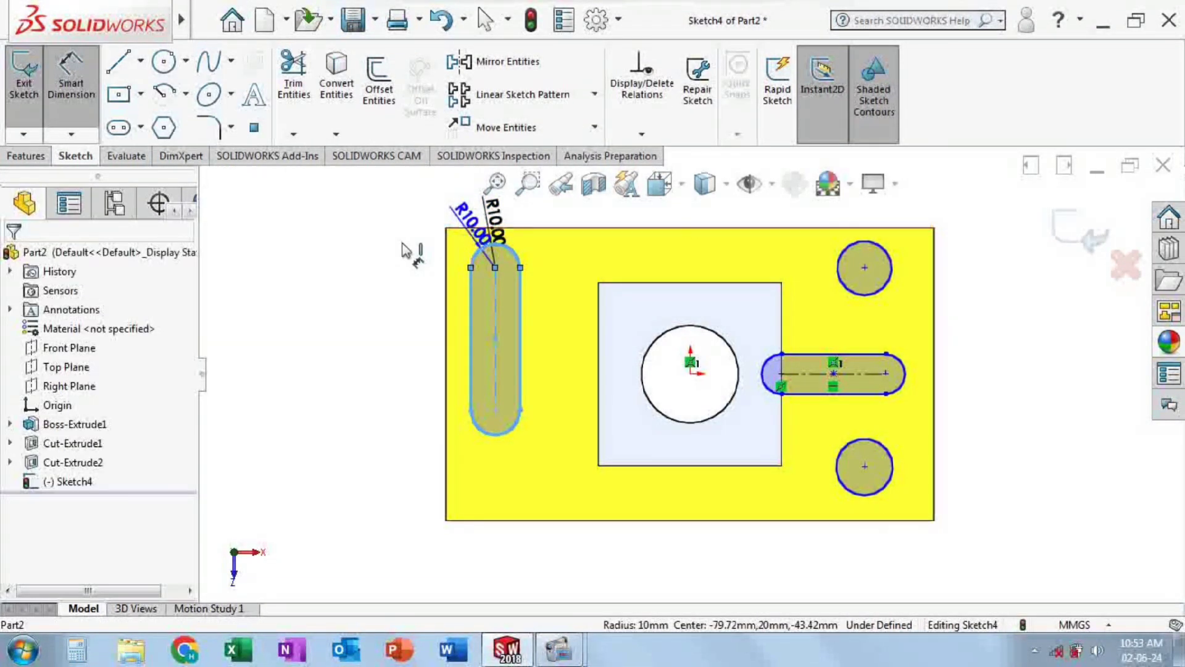
click(392, 237)
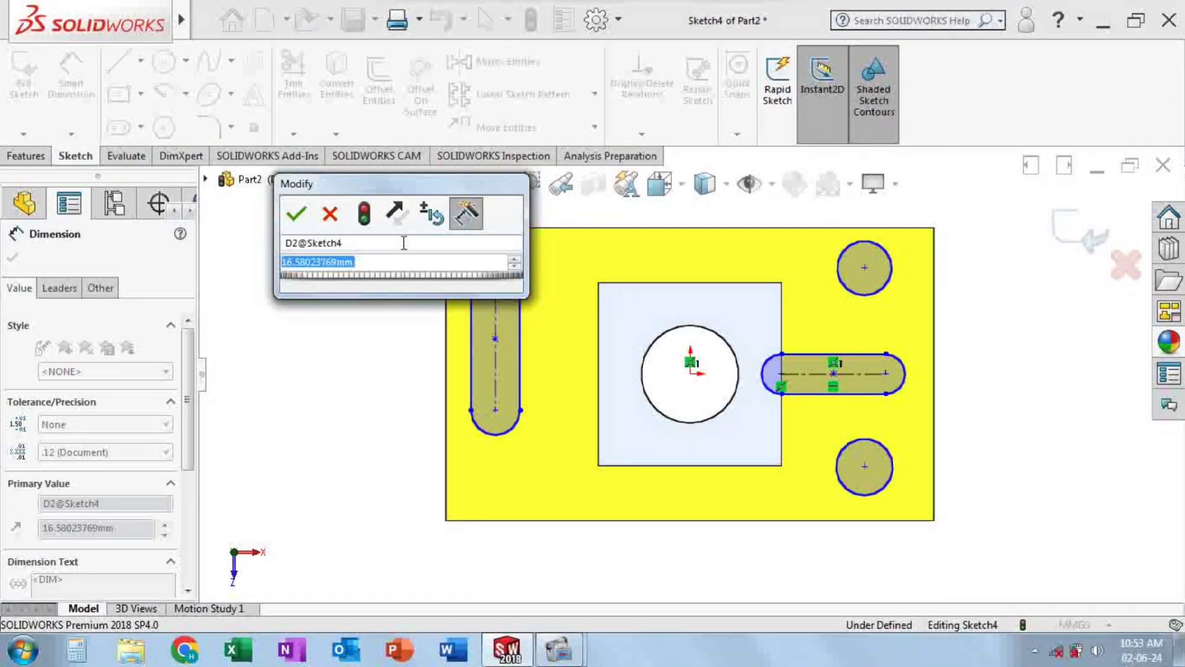
text(20)
key(Return)
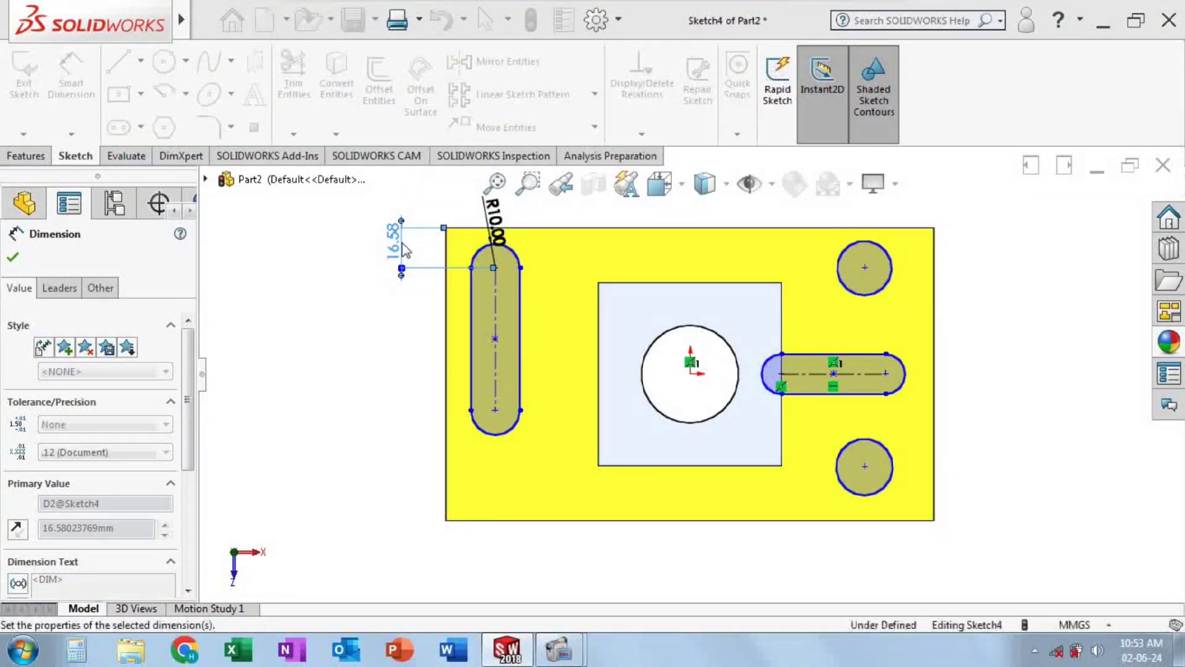
- Set the left slot 20 mm from the bottom and left edges
click(498, 441)
click(494, 519)
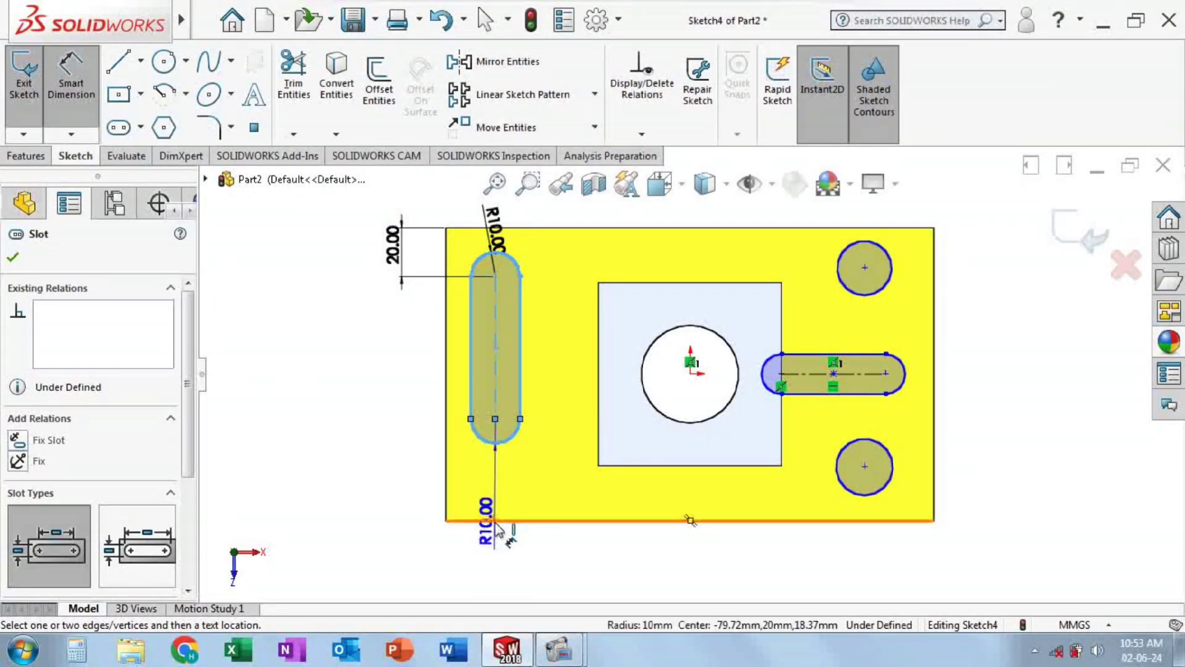
click(378, 512)
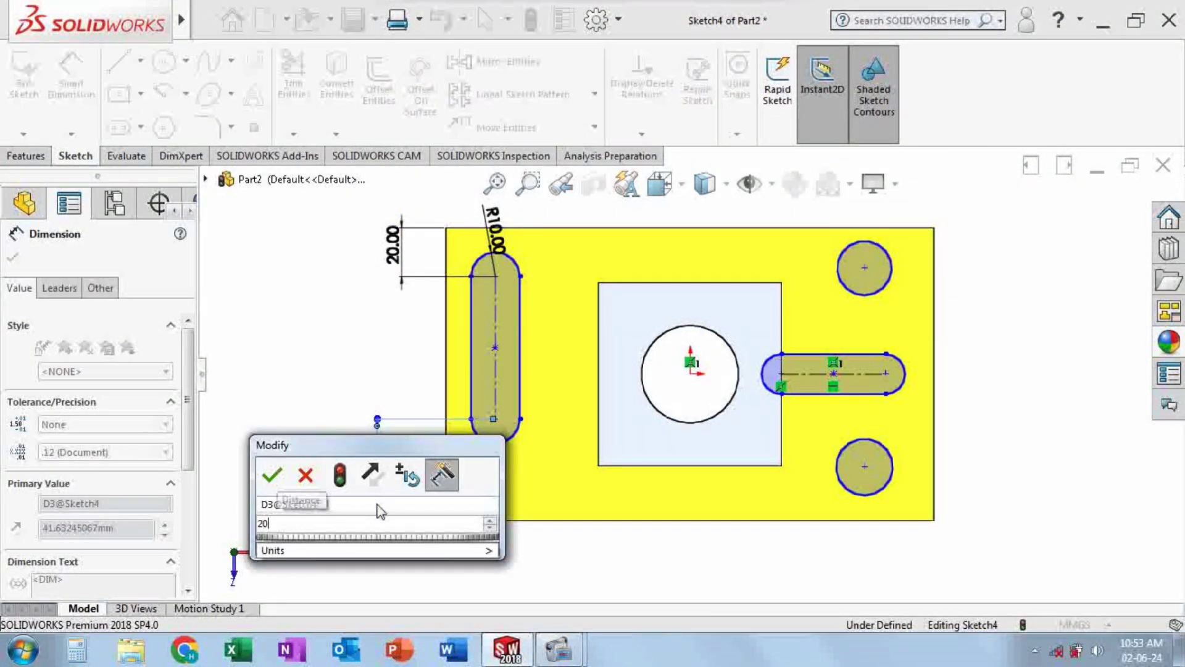
text(20)
key(Return)
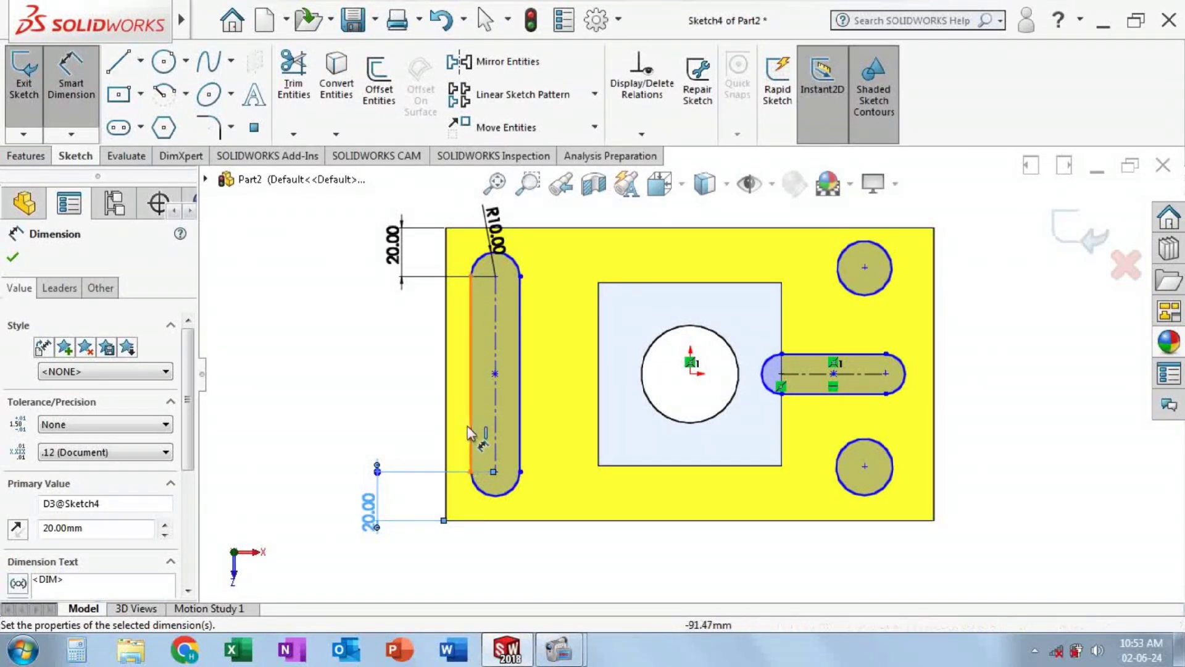
click(458, 416)
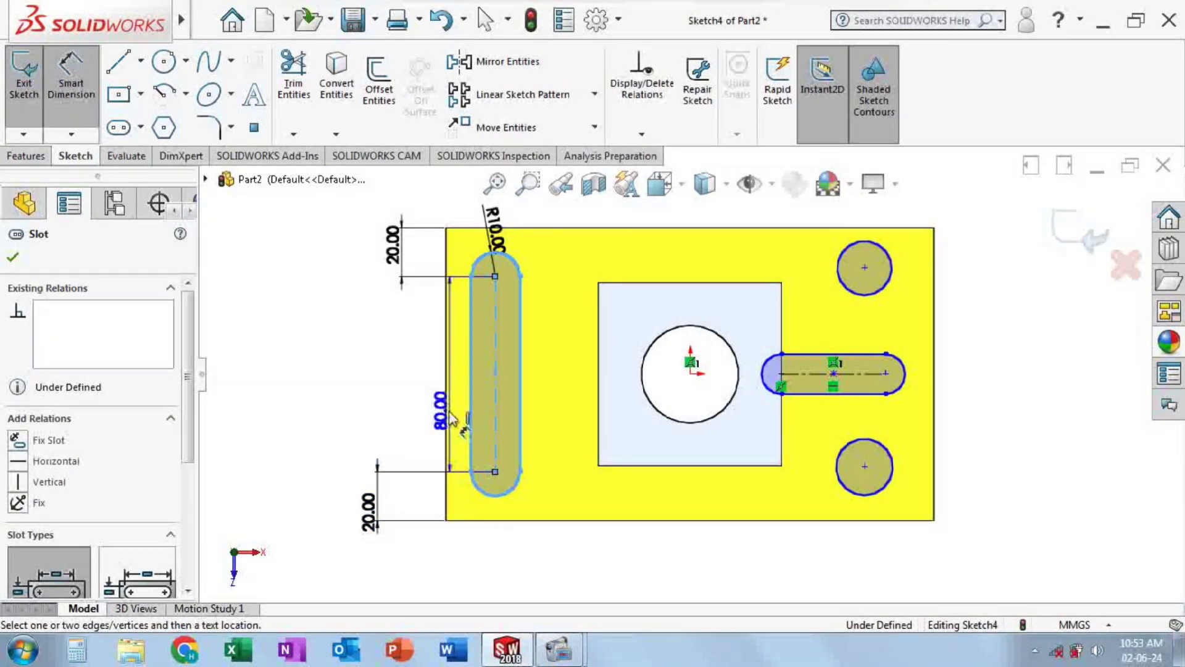
click(446, 420)
click(474, 563)
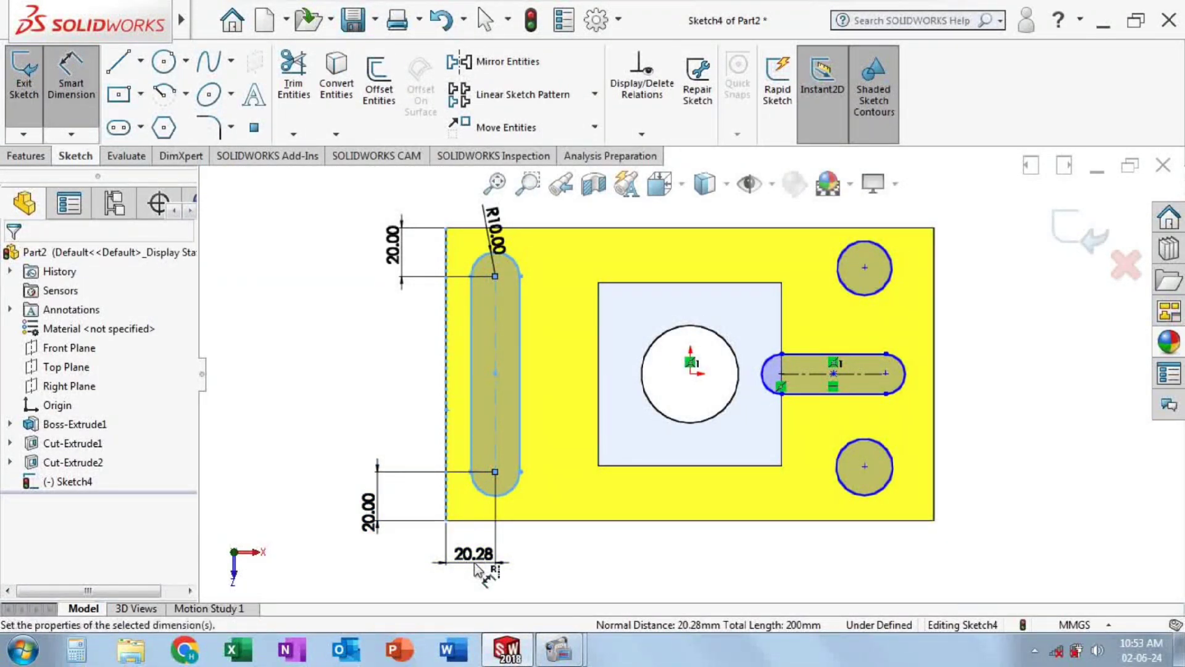
text(20)
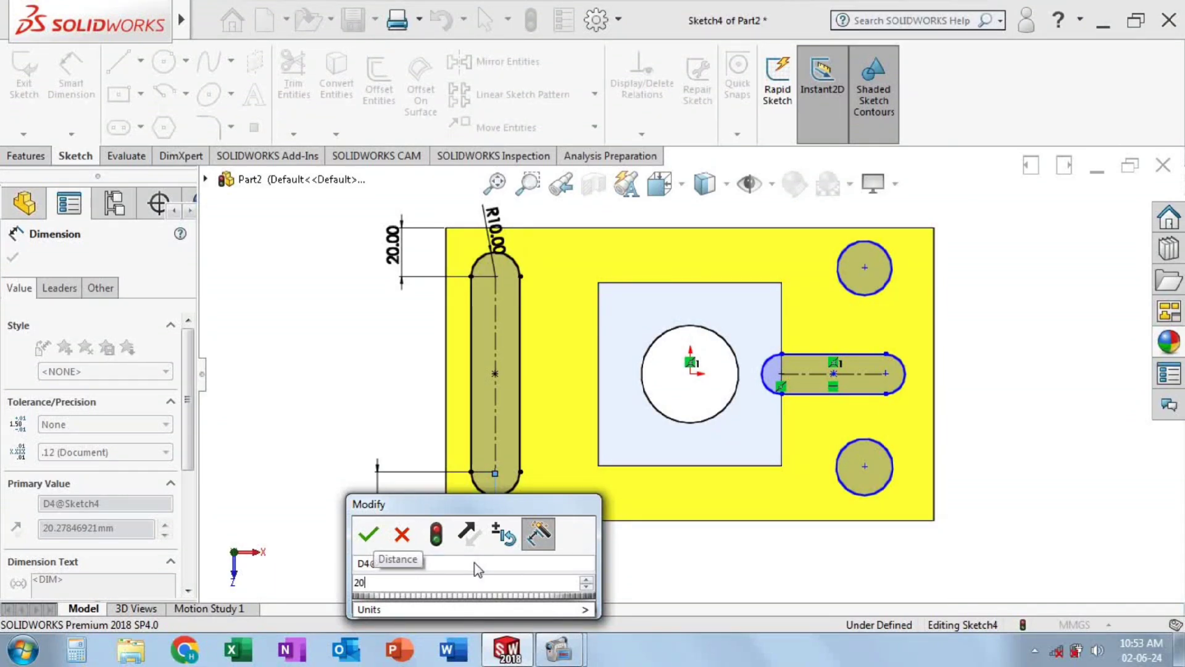
key(Return)
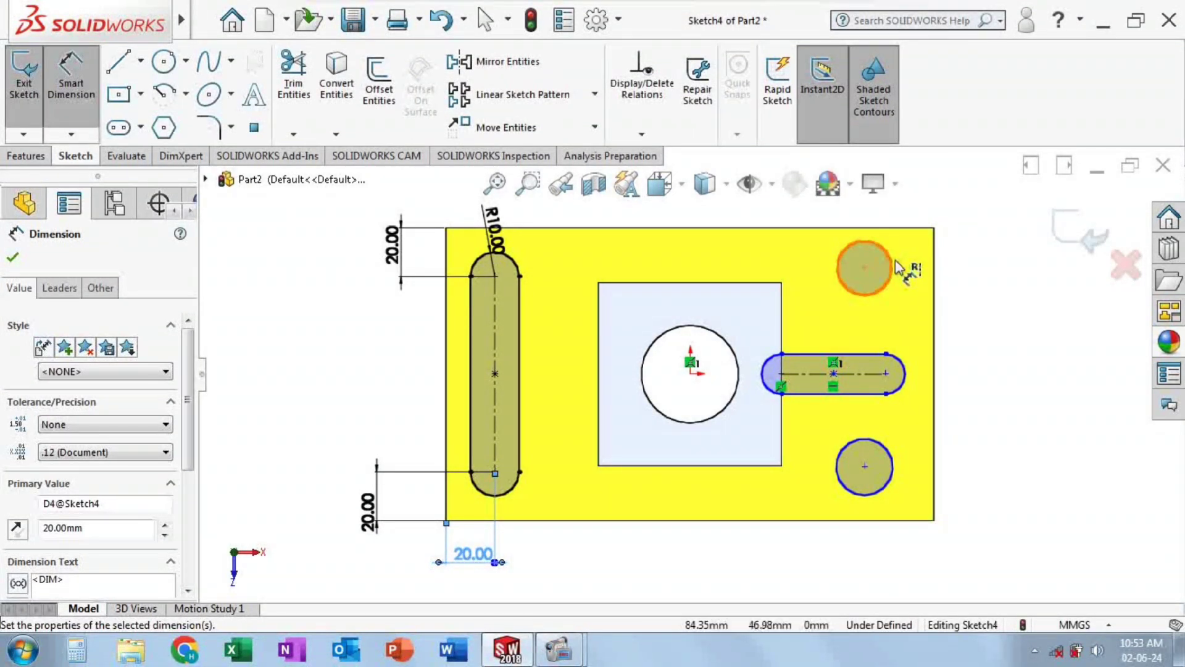
- Place the top-right hole 20 mm from the top and right edges
click(893, 267)
click(920, 228)
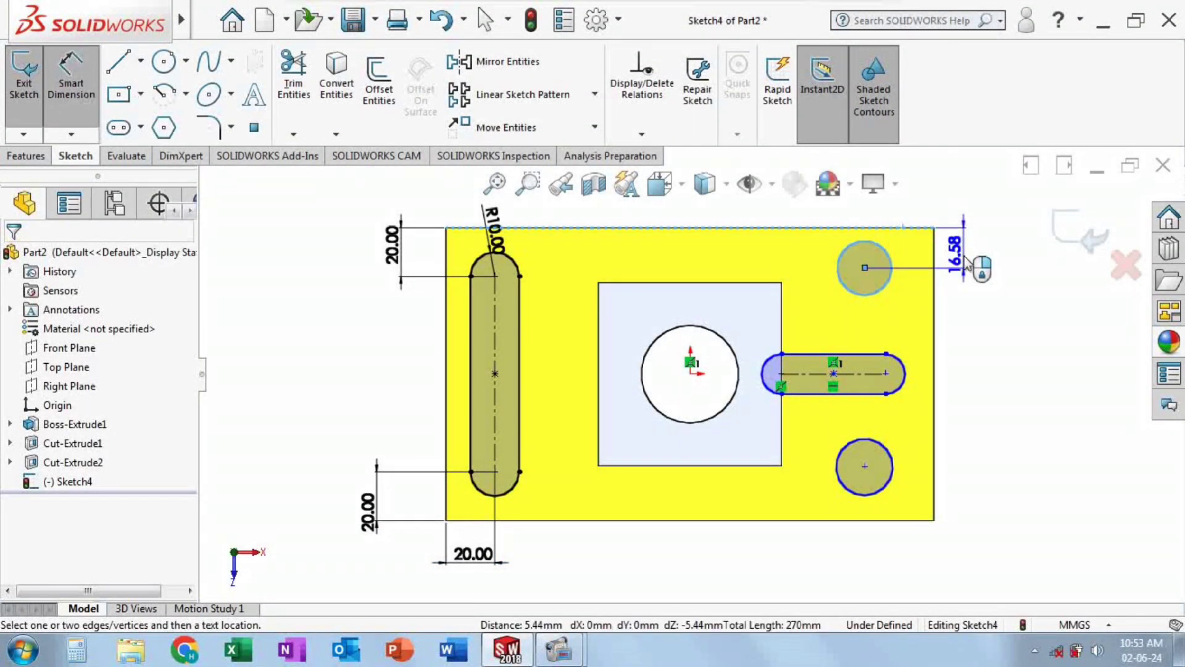
click(966, 260)
text(2)
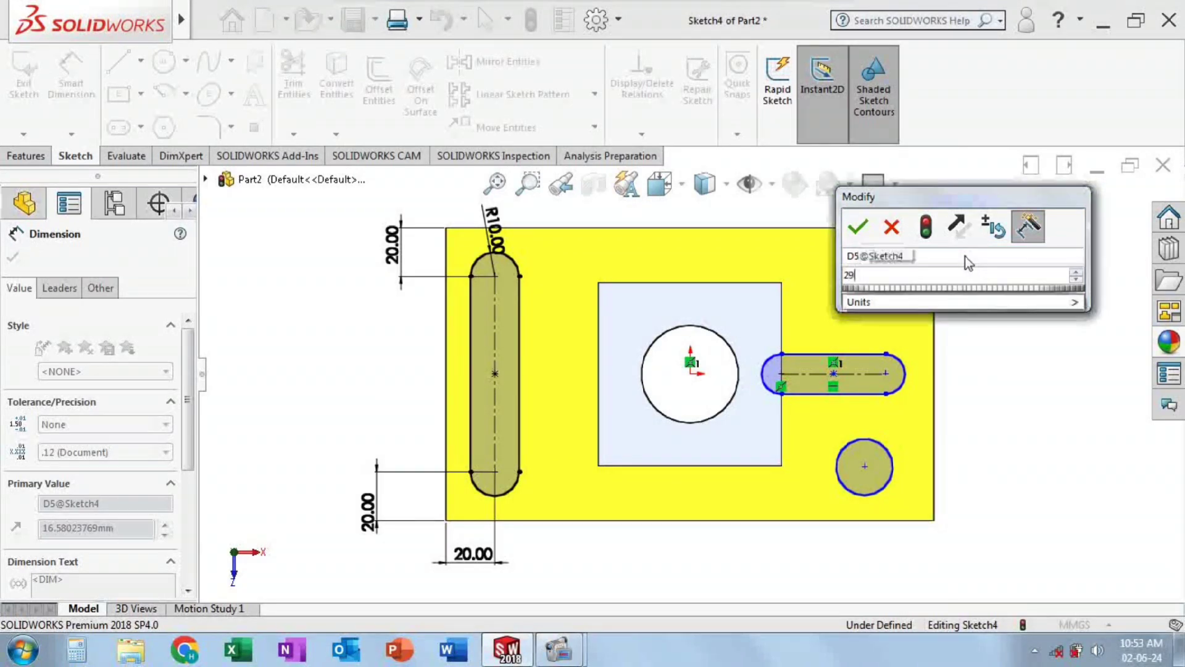
text(9)
key(BackSpace)
text(0)
key(Return)
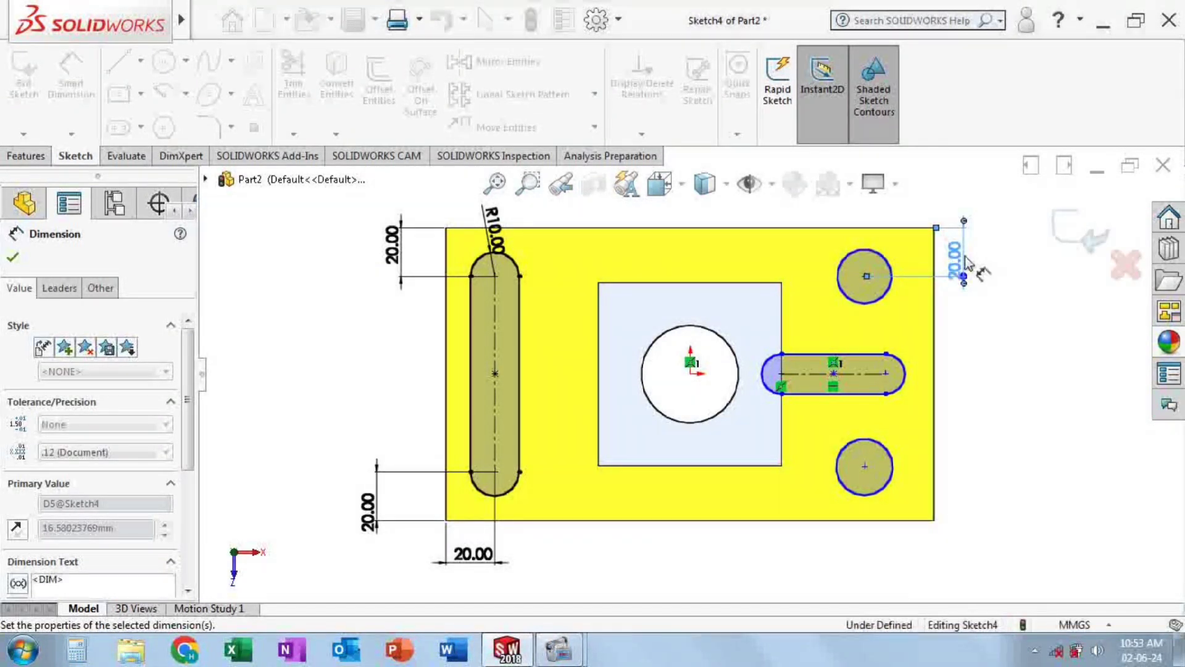
click(892, 279)
click(934, 259)
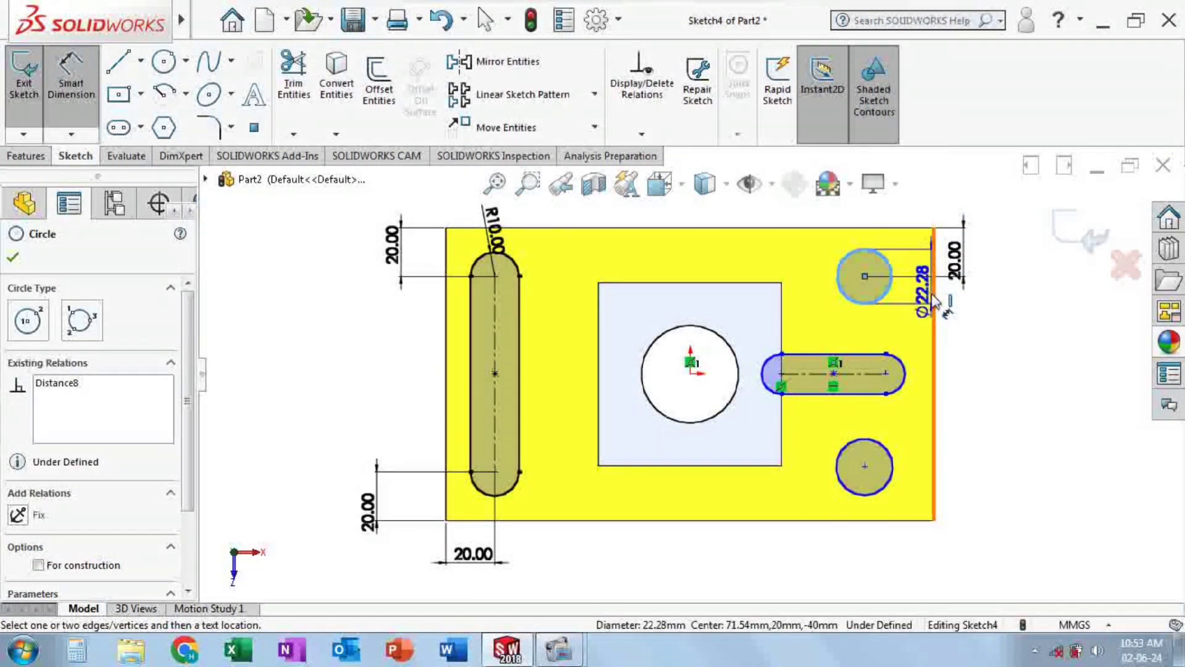
click(894, 225)
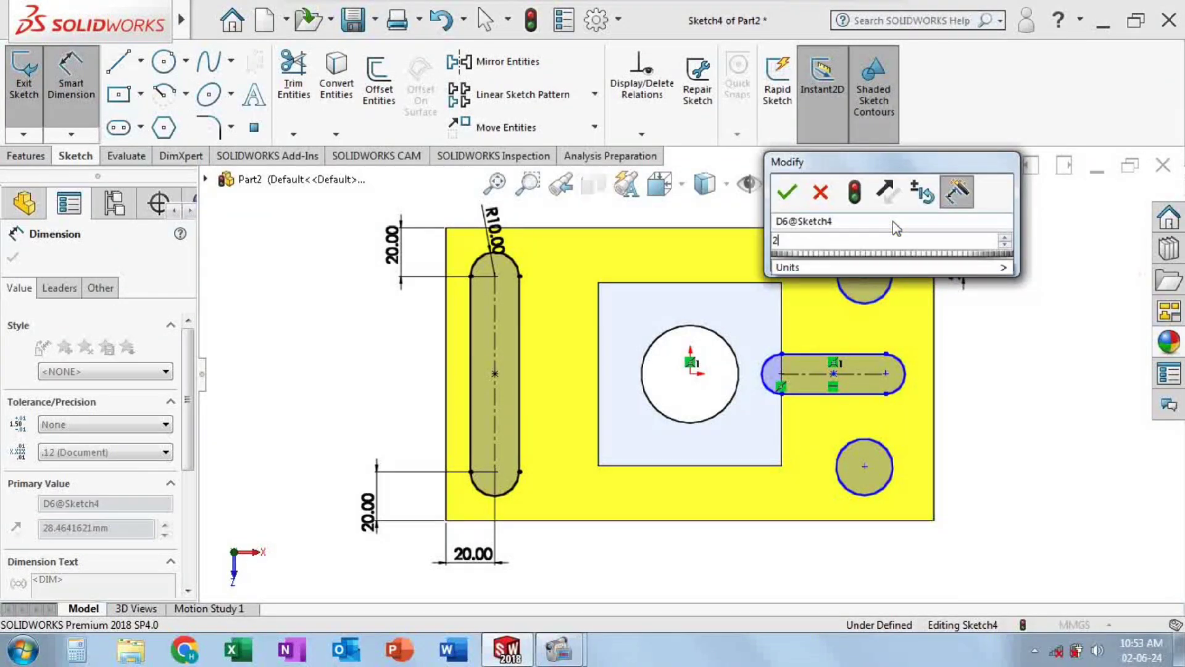
text(20)
key(Return)
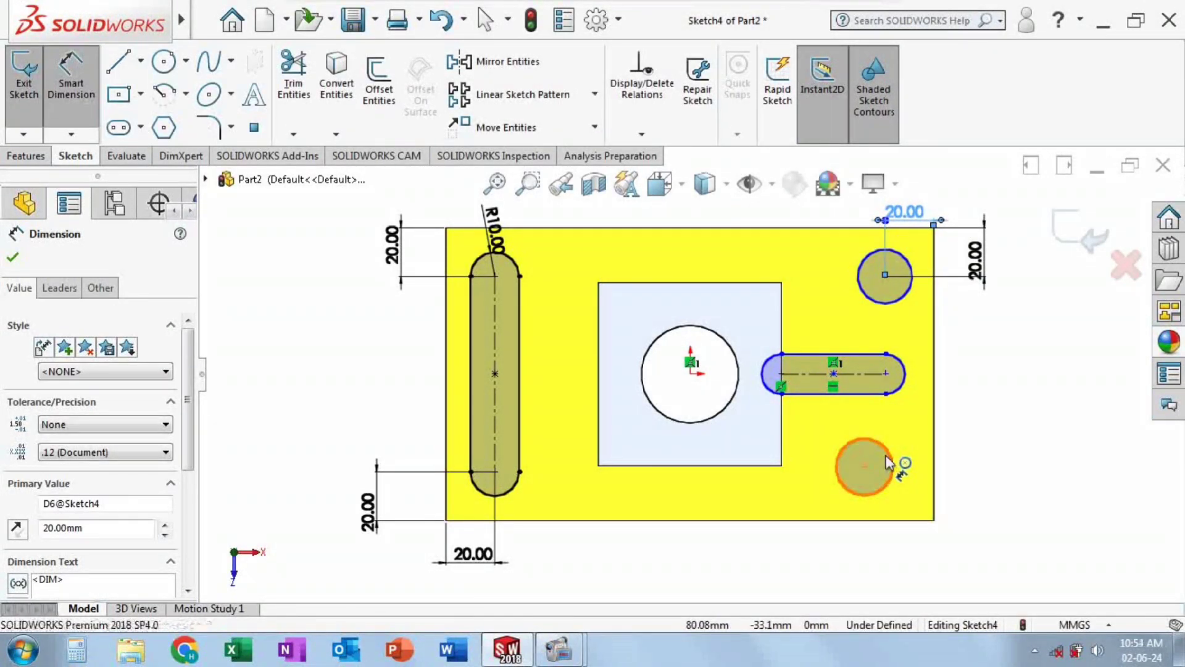
- Place the bottom-right hole 20 mm from the right and bottom edges
click(893, 468)
click(934, 487)
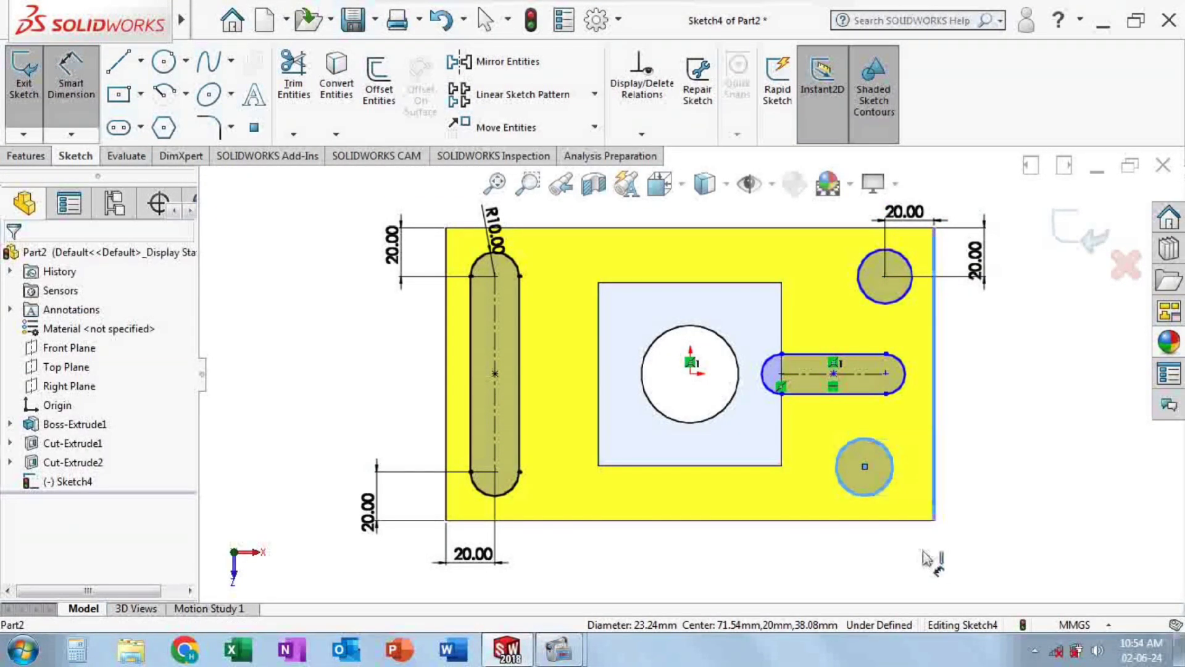
click(916, 551)
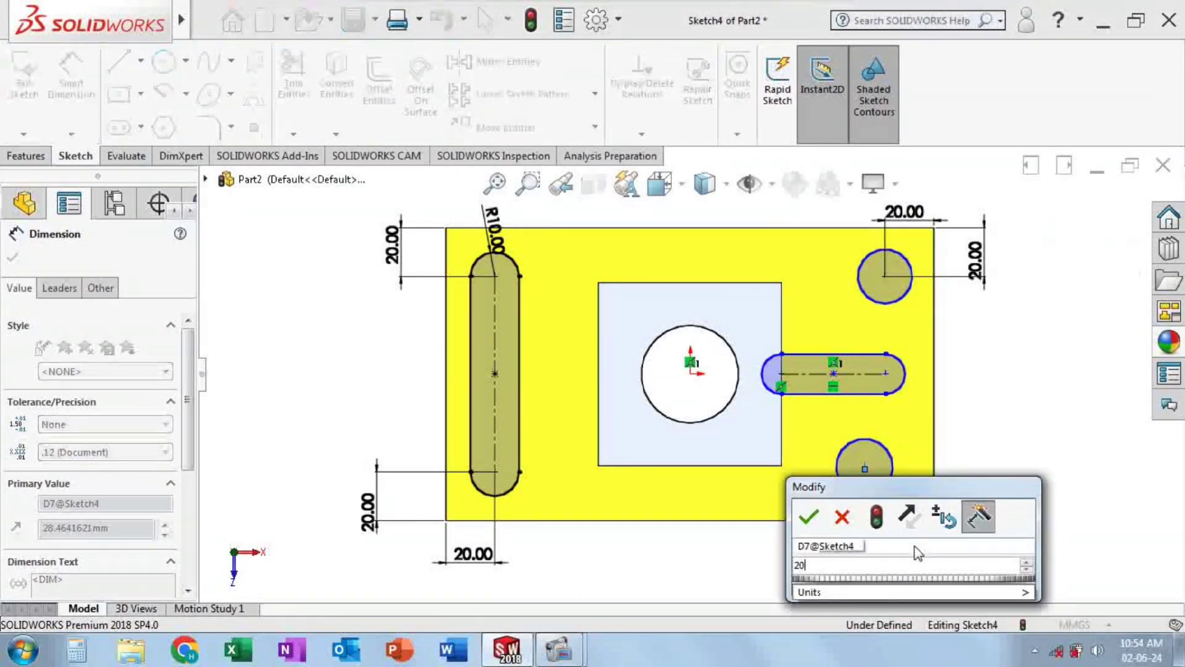
text(20)
key(Return)
click(903, 490)
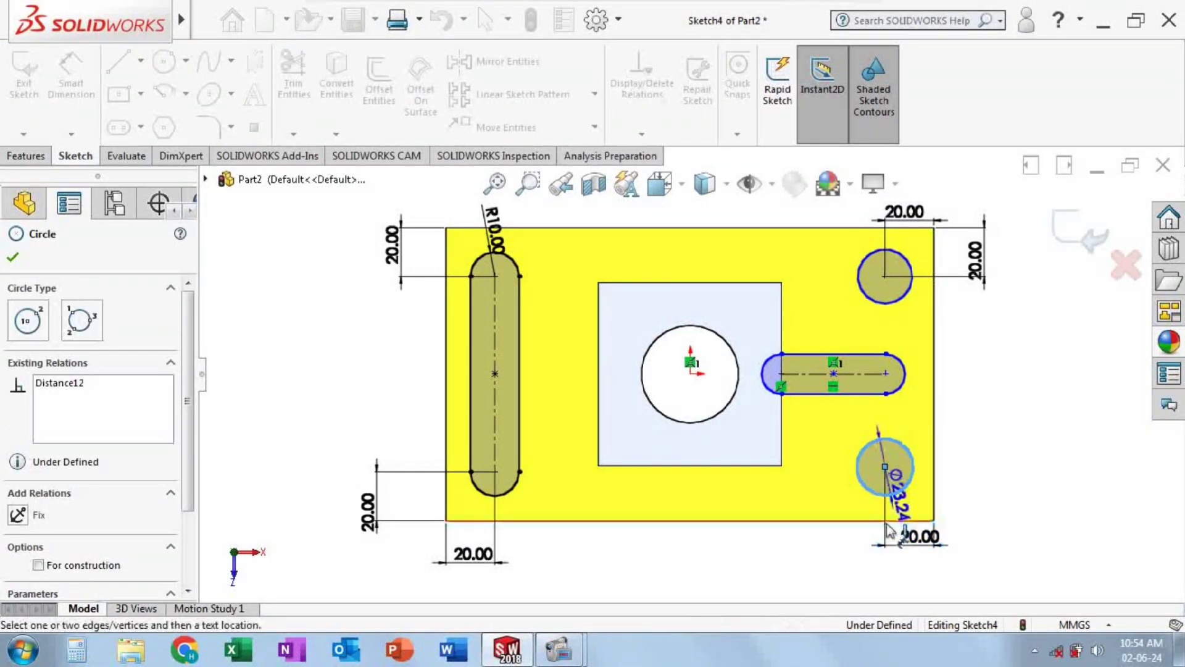
click(898, 522)
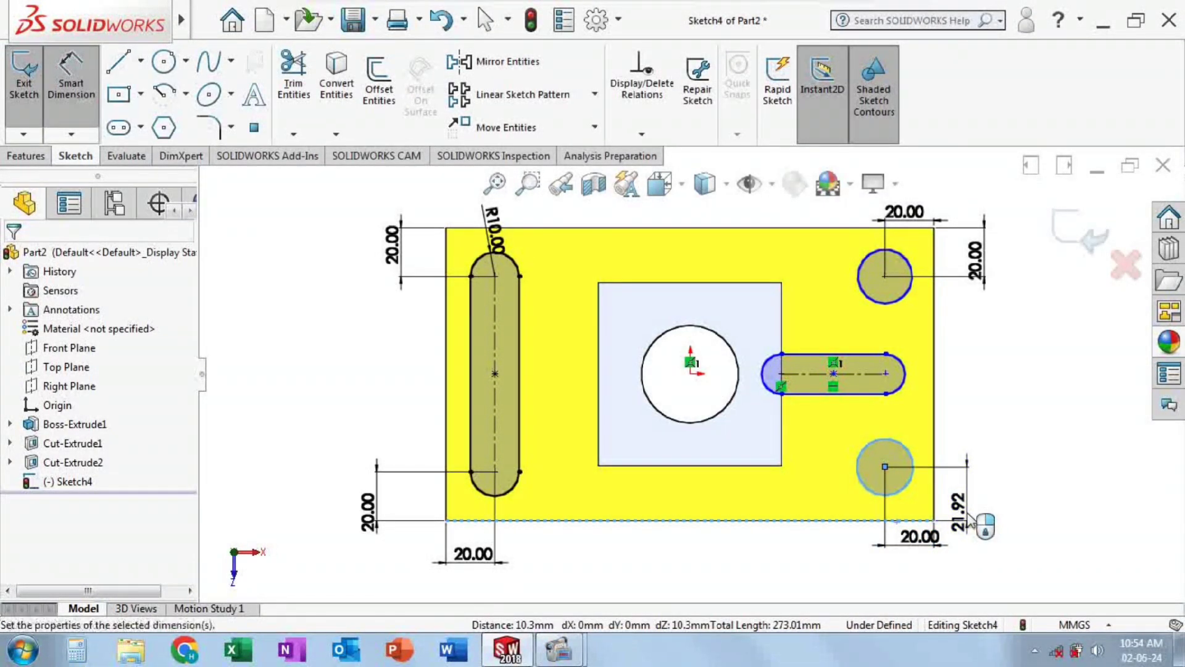
click(968, 520)
text(20)
key(Return)
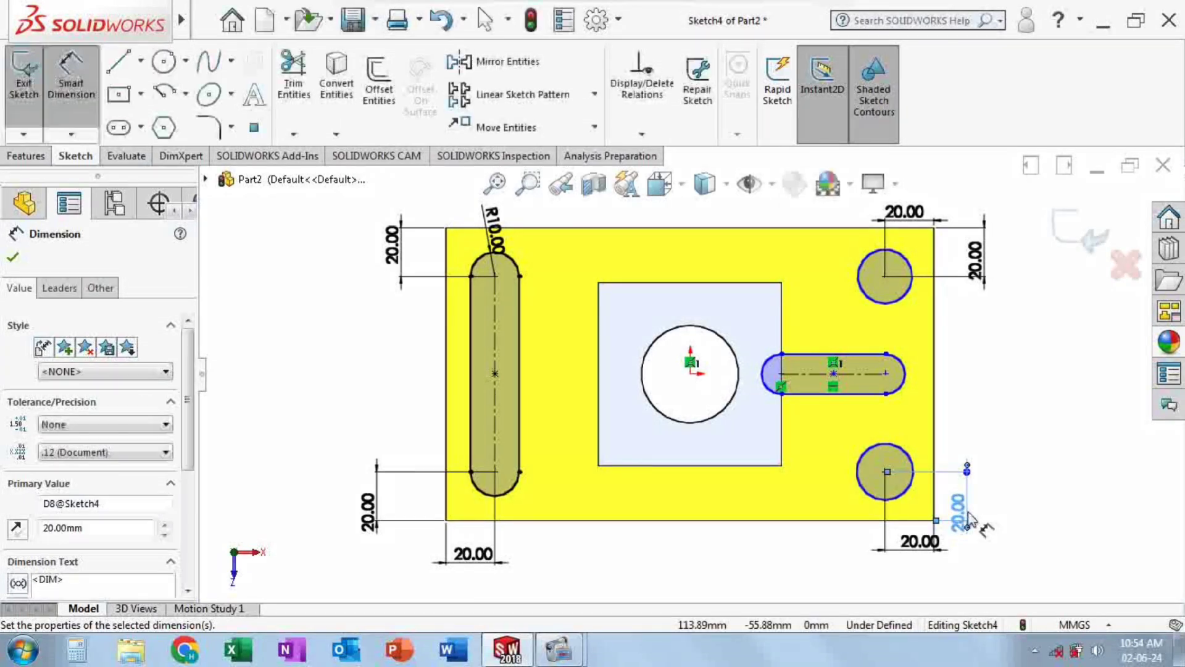
- Set the horizontal slot end 20 mm from the right edge and its width to 22 mm
click(905, 375)
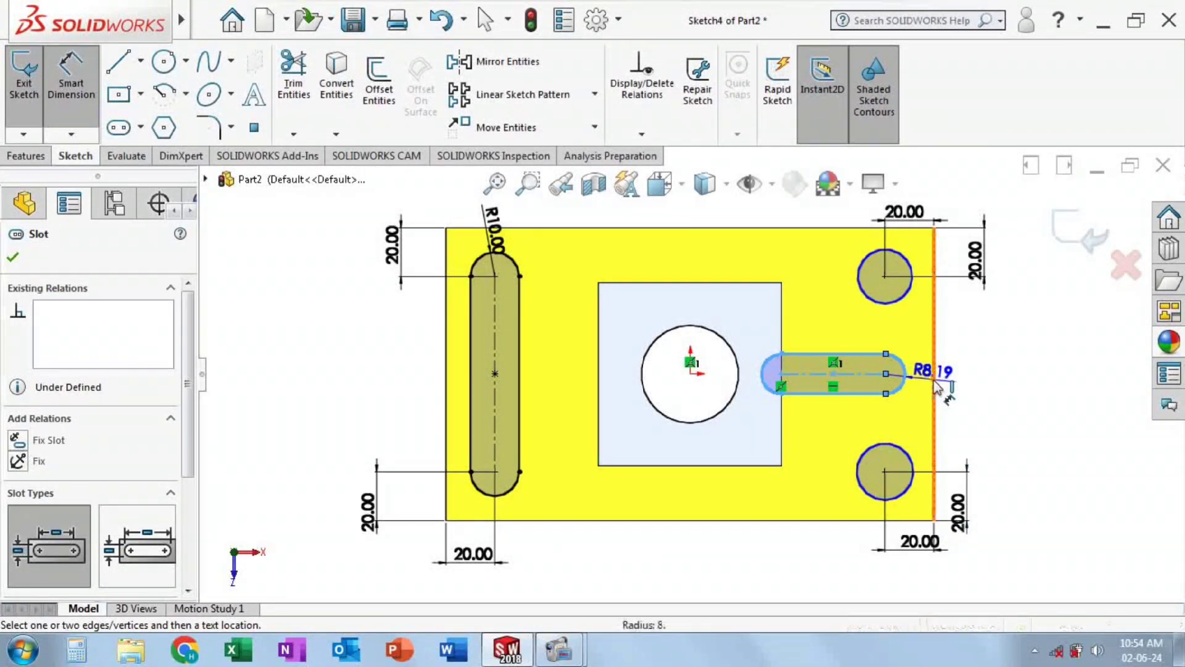
click(935, 384)
click(977, 377)
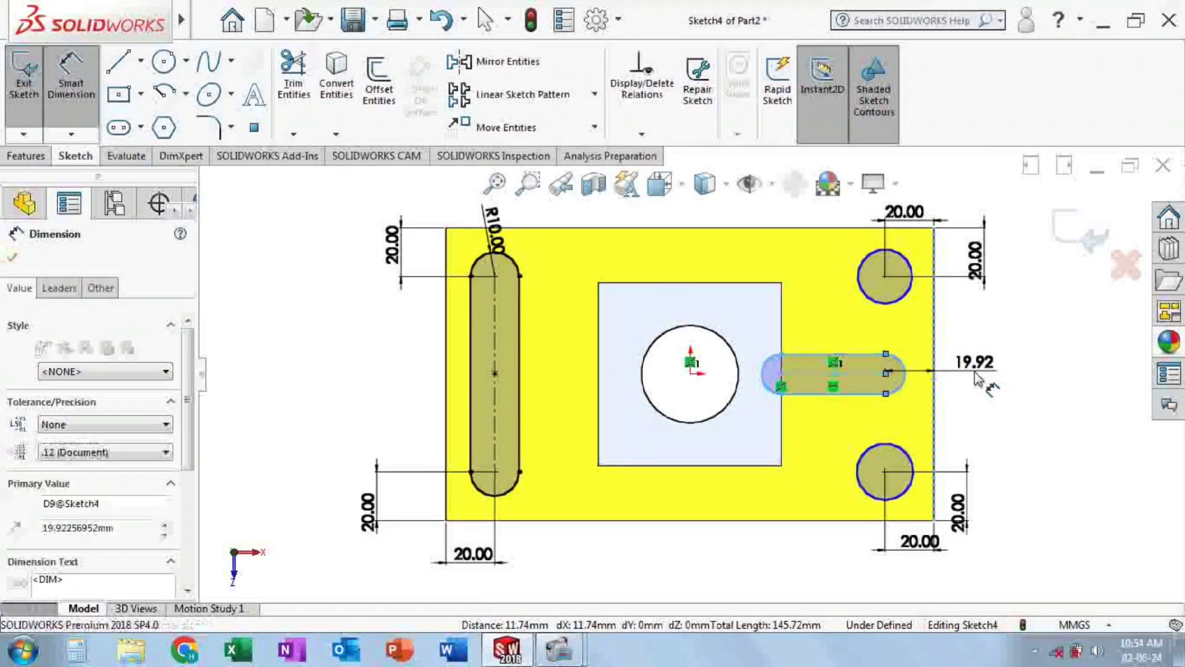
text(20)
key(Return)
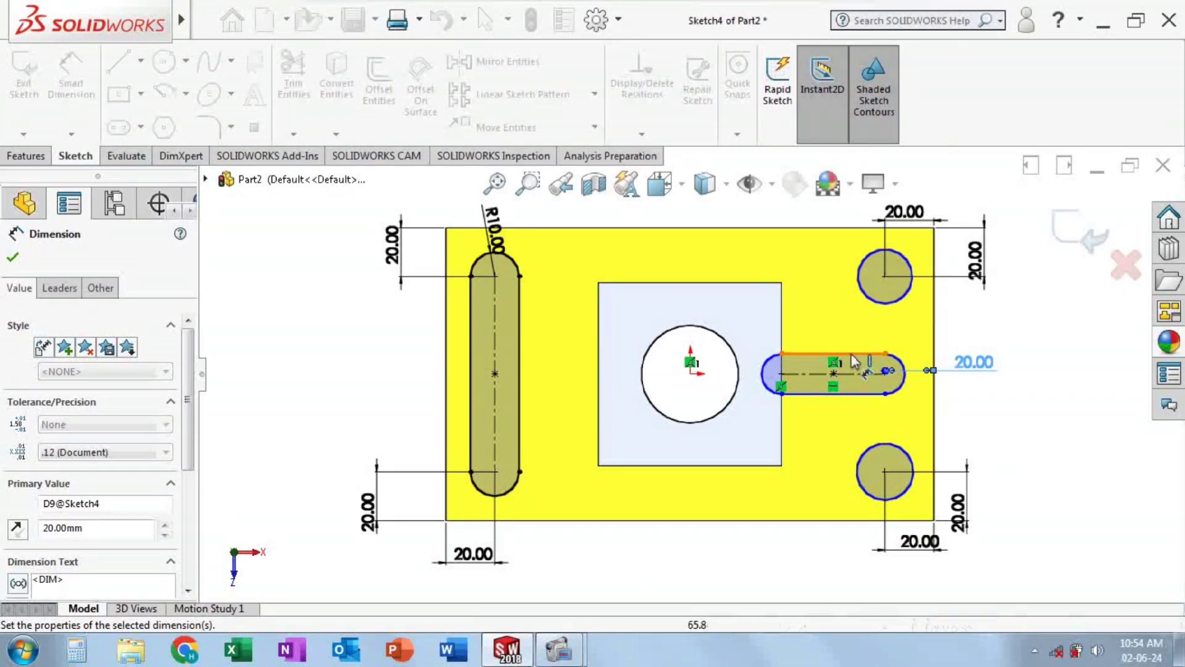
click(855, 361)
click(864, 393)
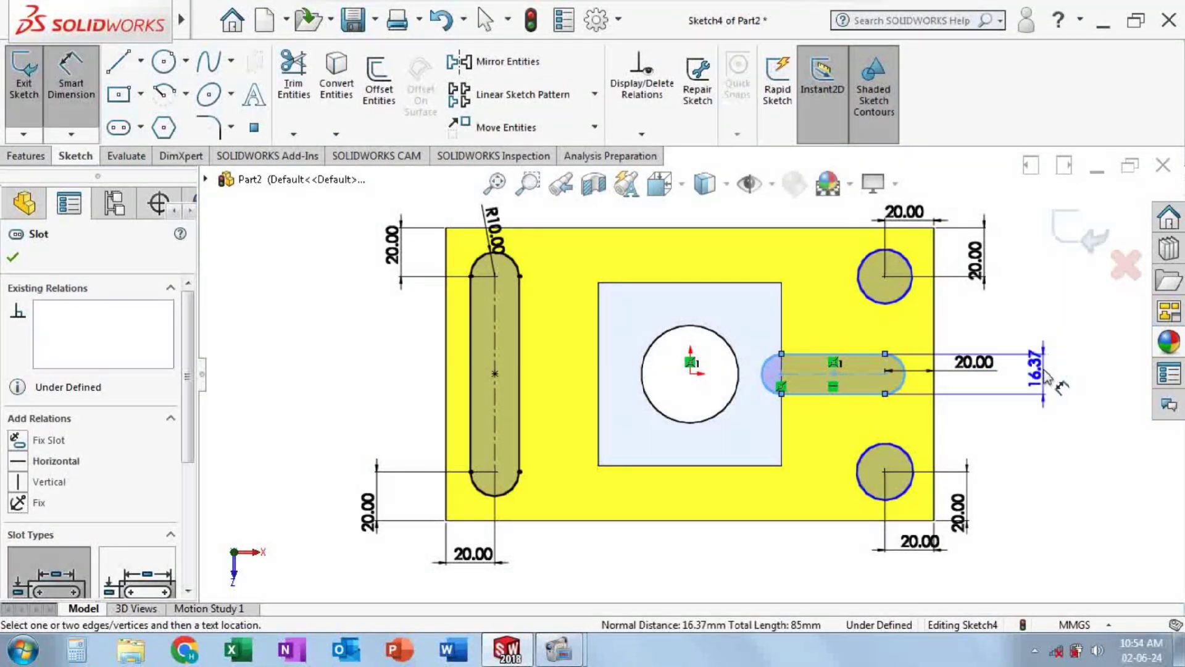
click(1044, 376)
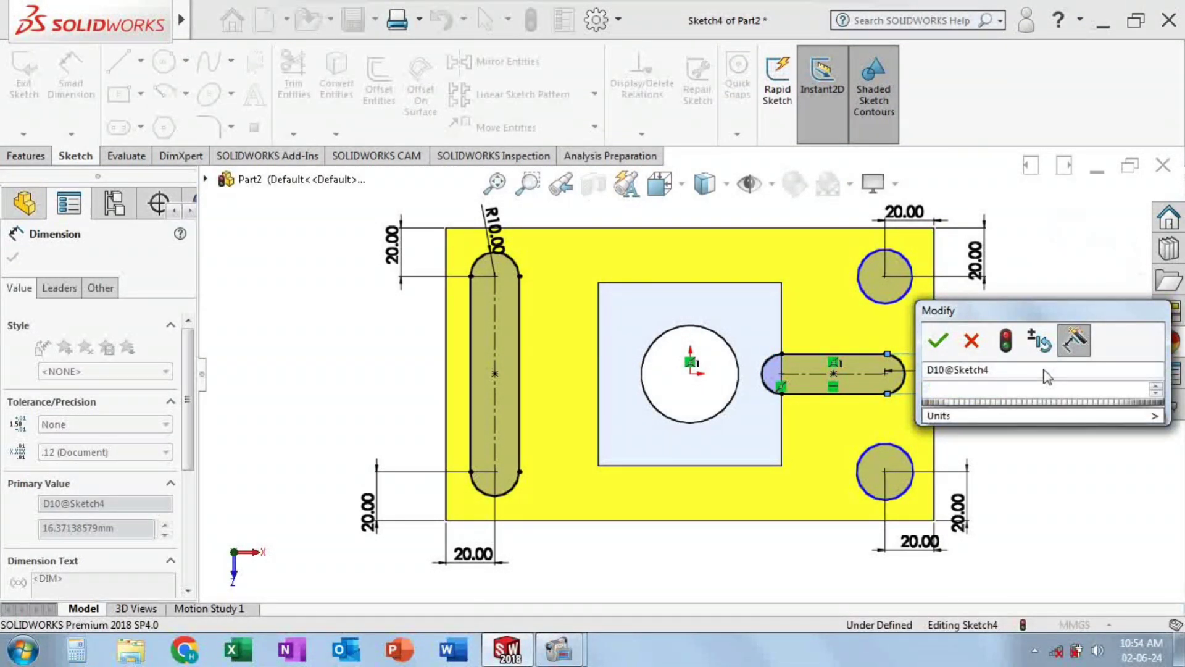
text(22)
key(Return)
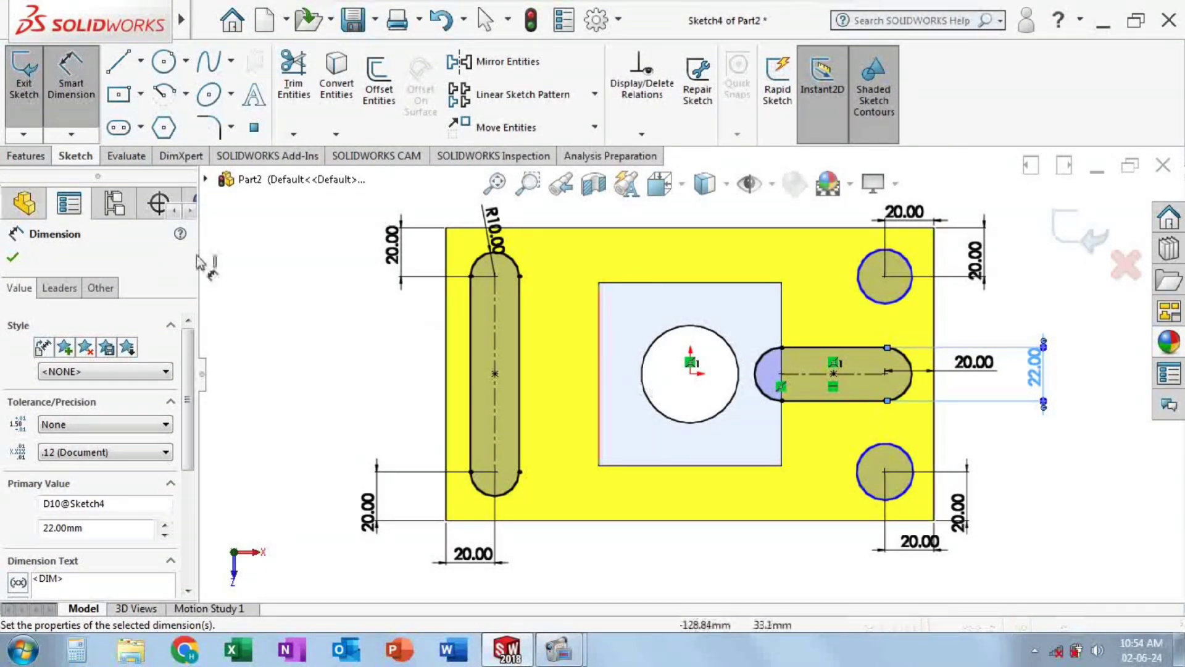
click(25, 198)
key(Escape)
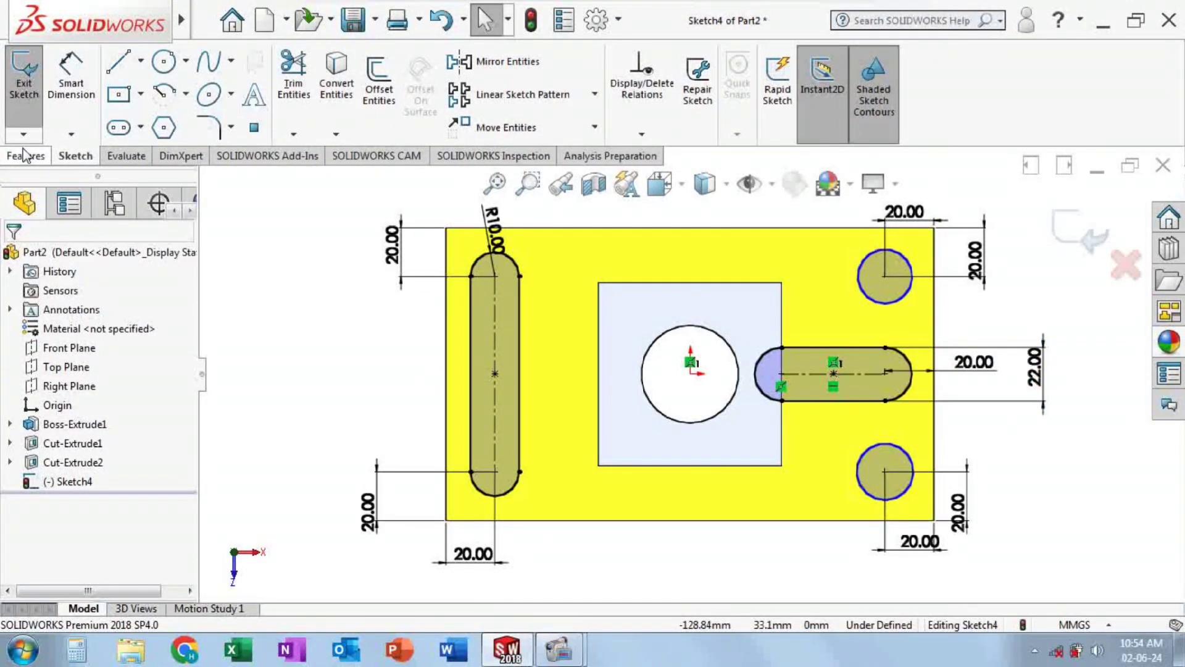
click(26, 156)
- Cut the slots and corner holes 10 mm deep into the plate as Cut-Extrude3
click(286, 92)
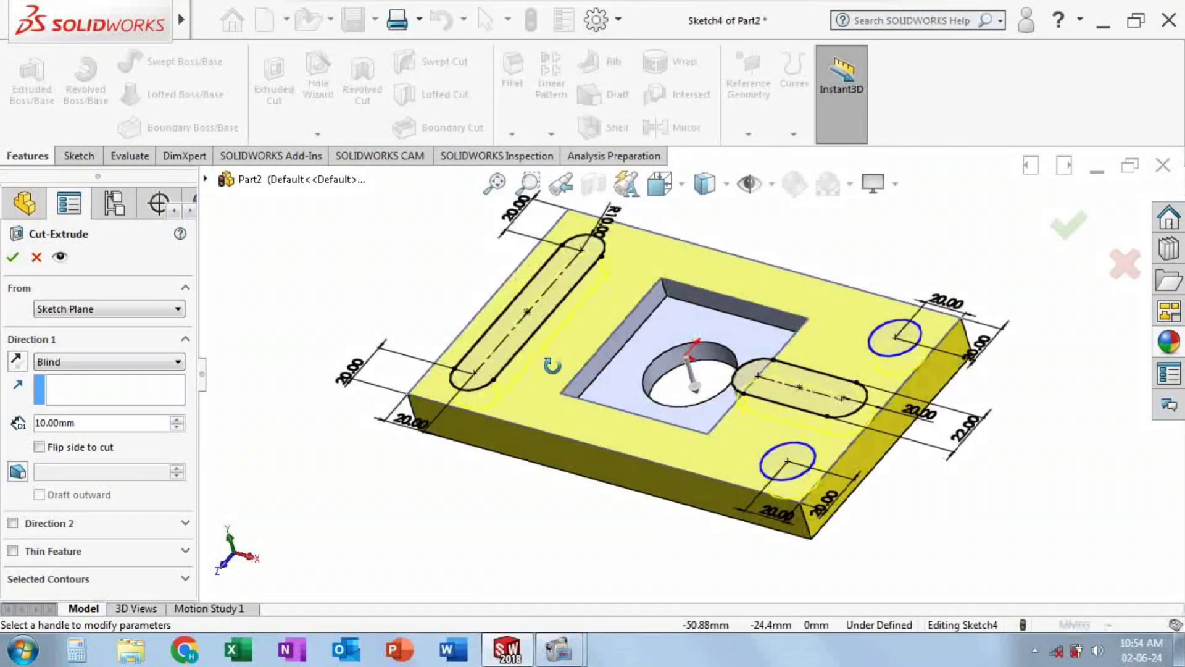
click(14, 258)
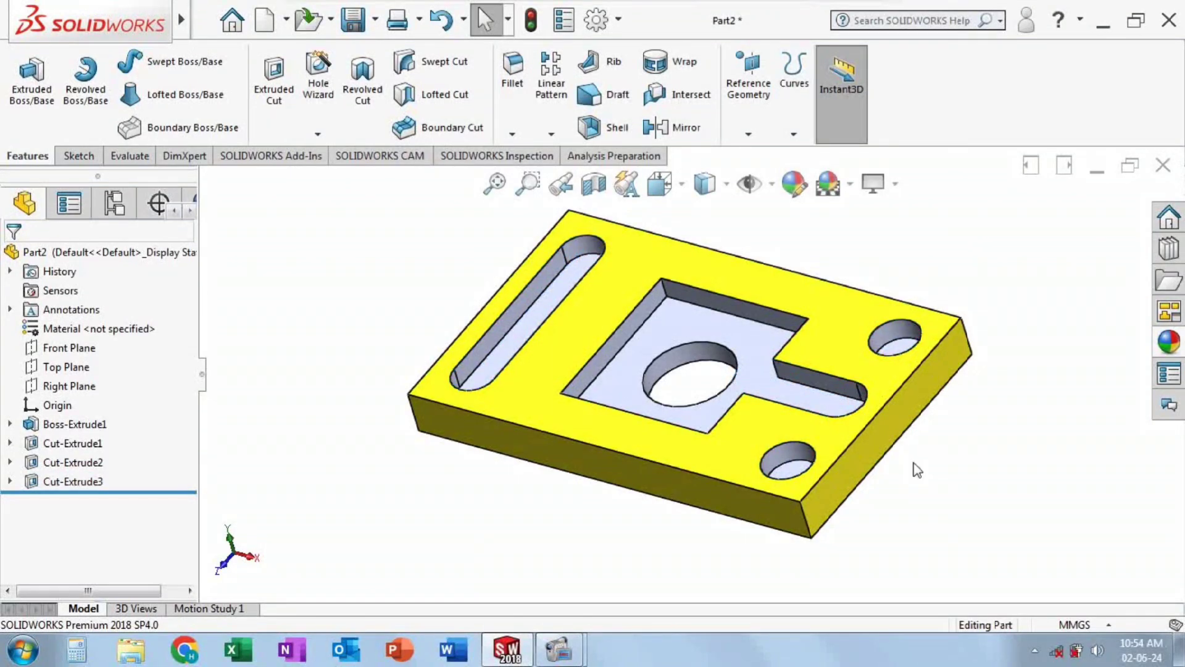
middle_drag(916, 470, 929, 450)
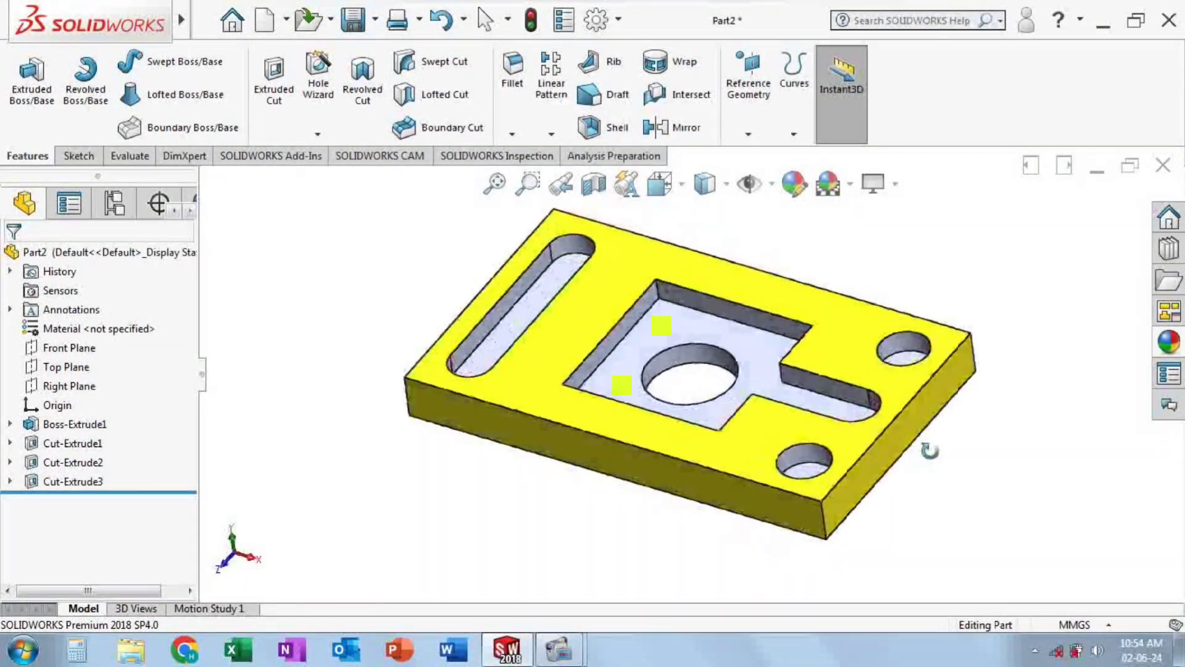
- Show the plate in isometric view, zoomed to fit, with the SOLIDWORKS CAM commands showing
key(Escape)
key(f)
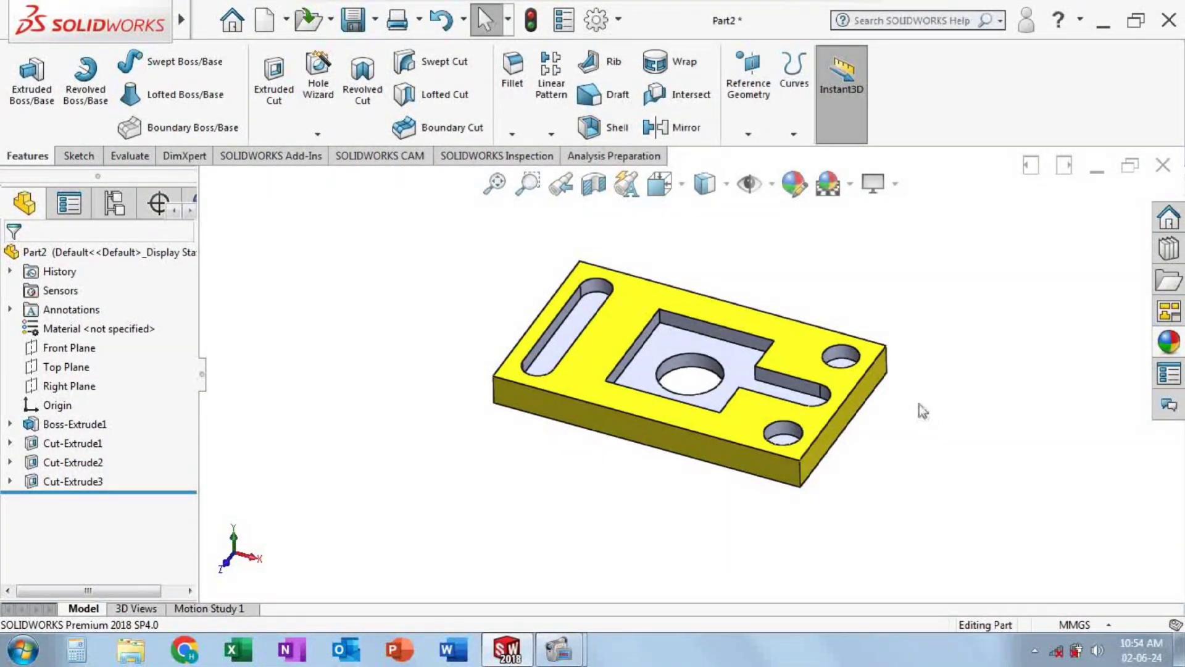
key(space)
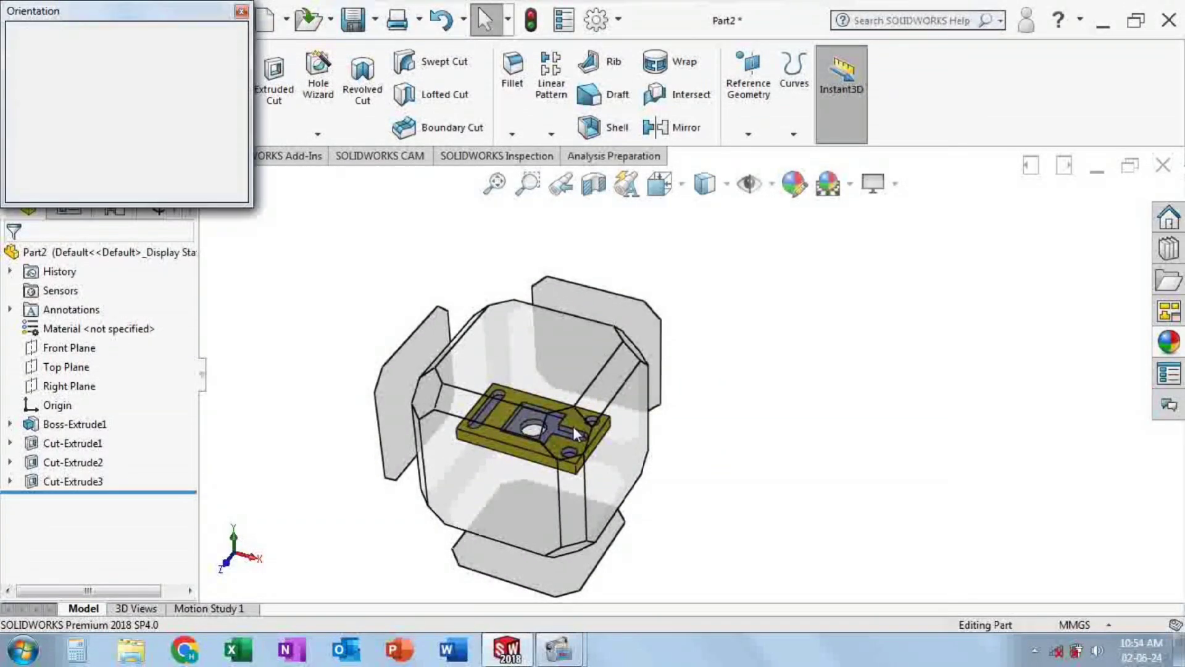
click(573, 426)
key(f)
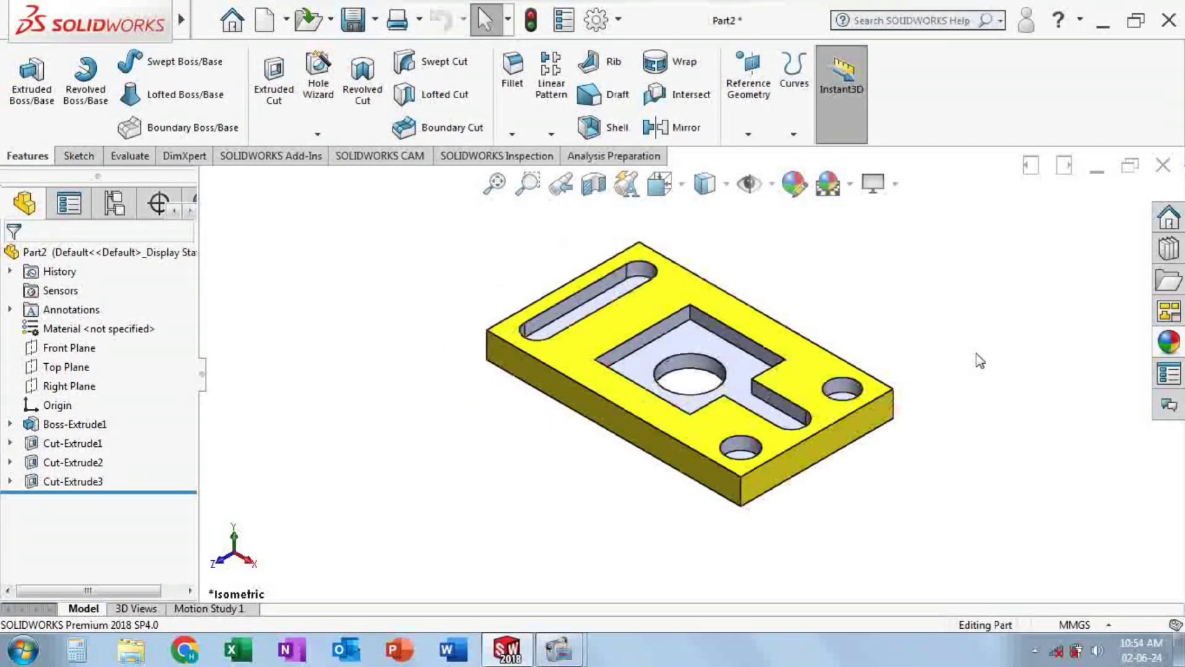
scroll(873, 262, down, 2)
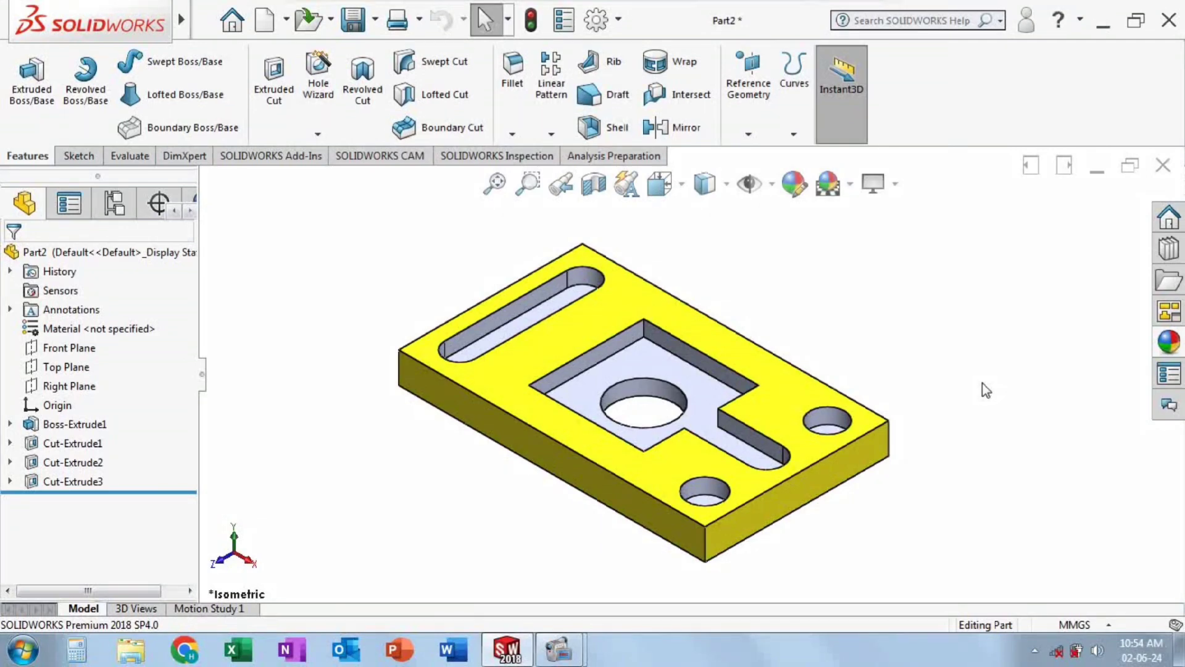
key(f)
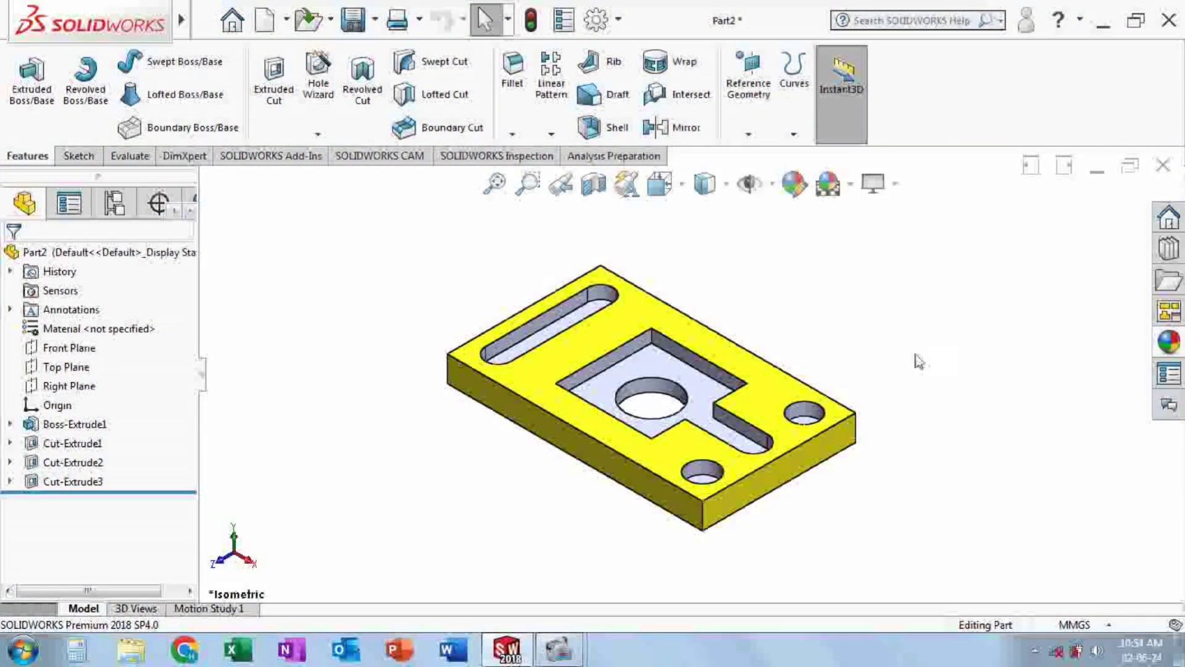
scroll(784, 437, down, 2)
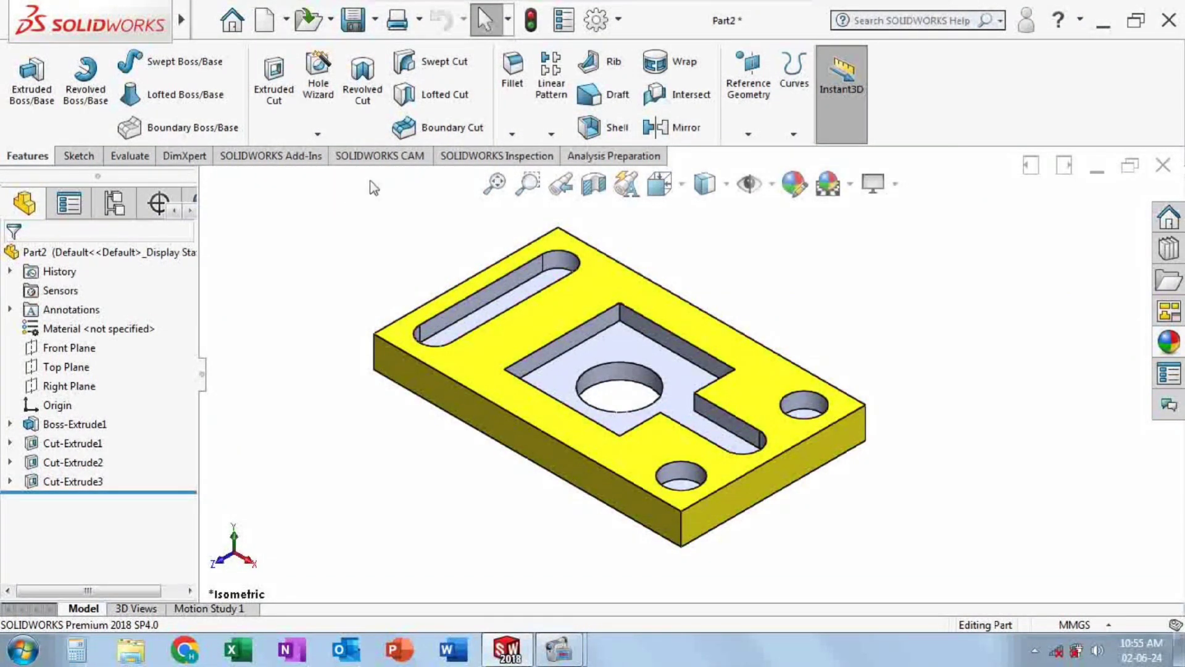
click(377, 156)
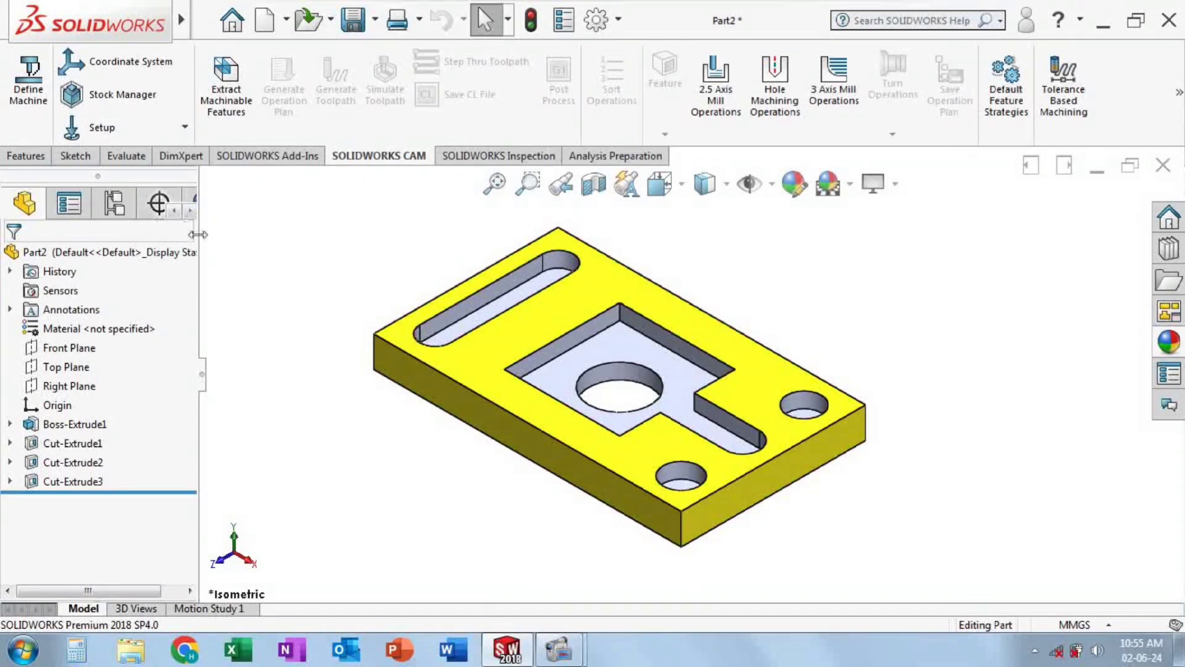
- Bring up the CAM tools tree showing the tool crib's list of tools
click(189, 215)
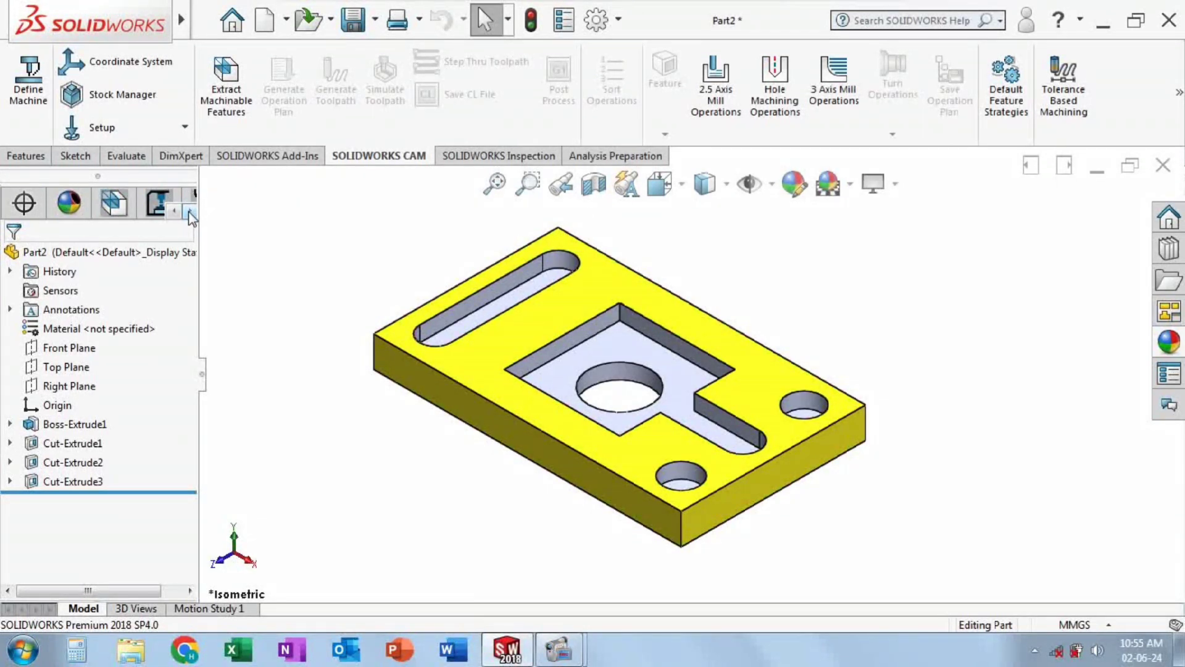
click(190, 216)
click(113, 203)
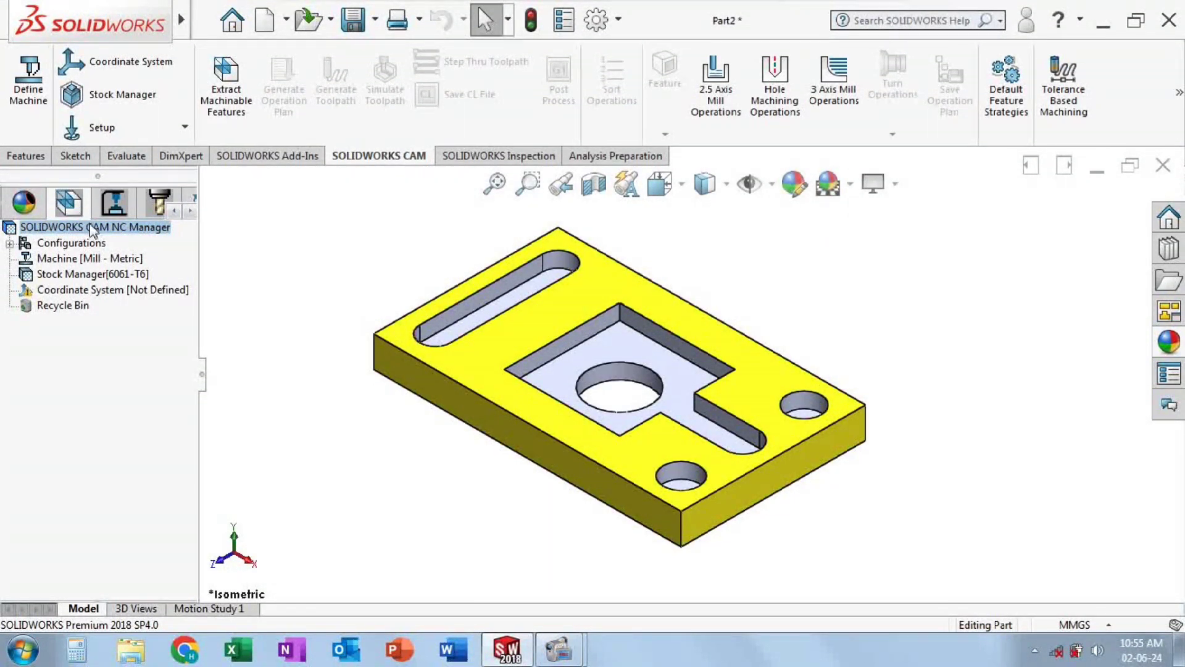
click(156, 205)
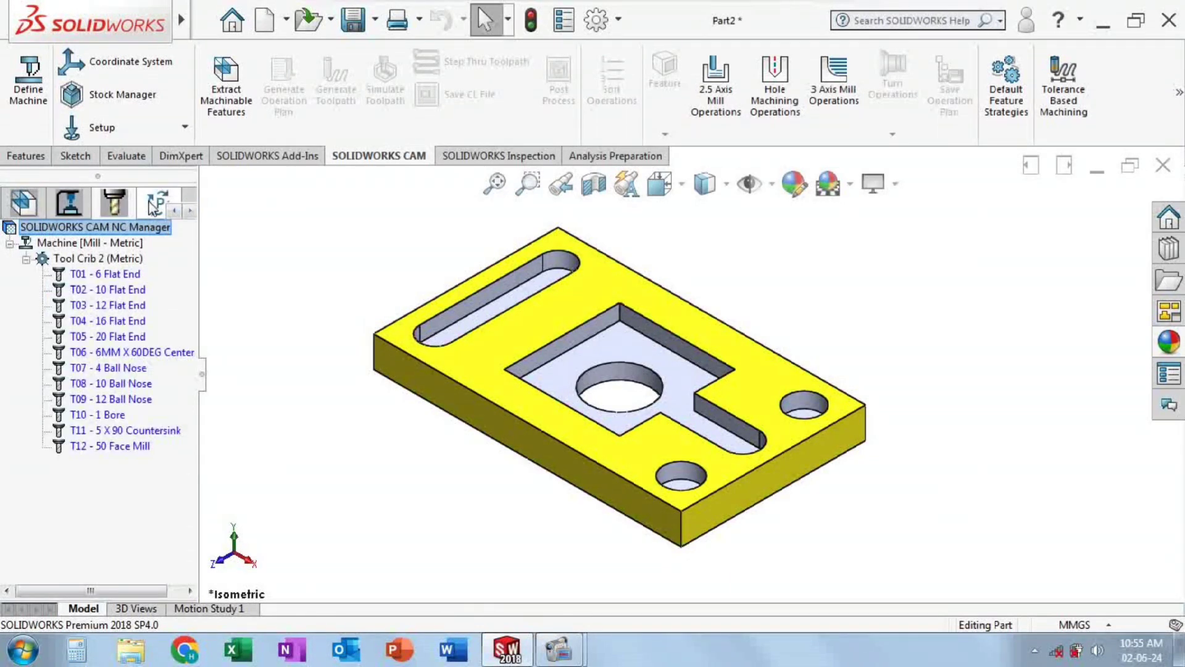
right_click(116, 231)
mouse_move(176, 236)
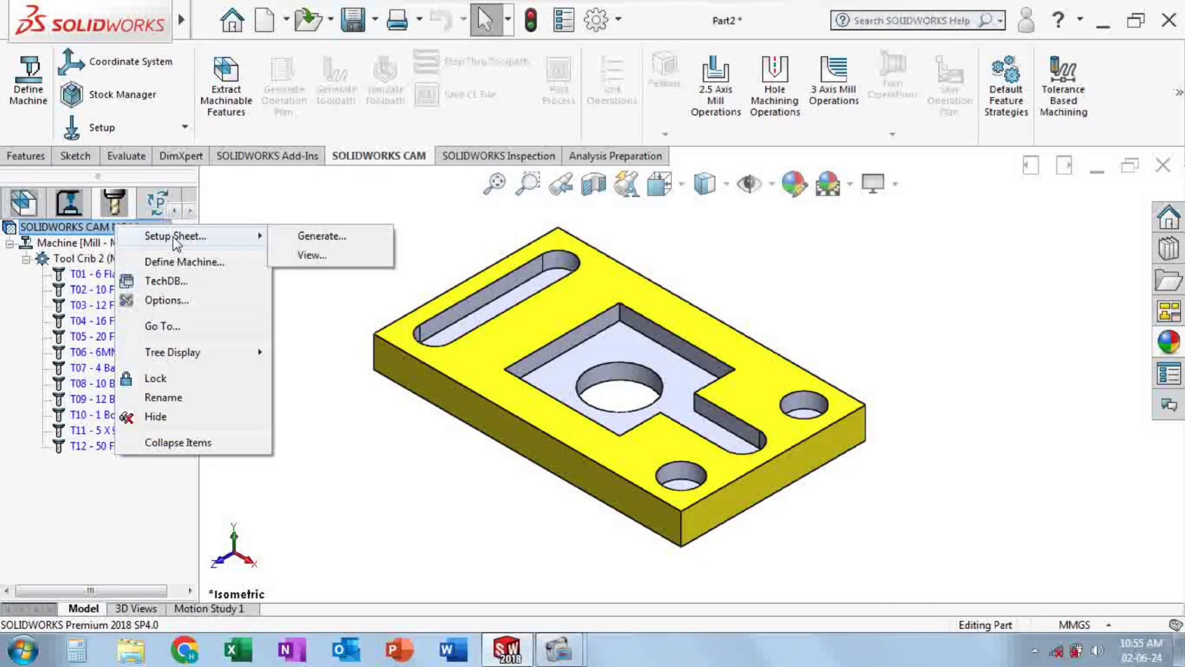
click(116, 501)
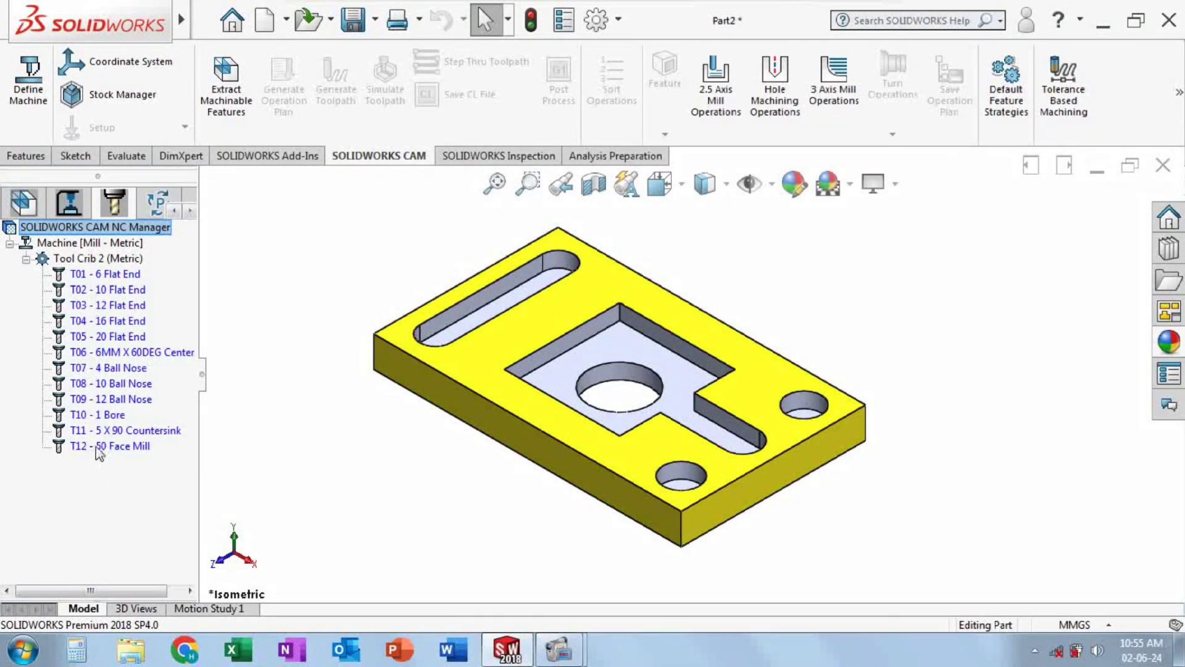
- Preview the T04 16 mm and T05 20 mm flat end mills
click(81, 400)
click(82, 323)
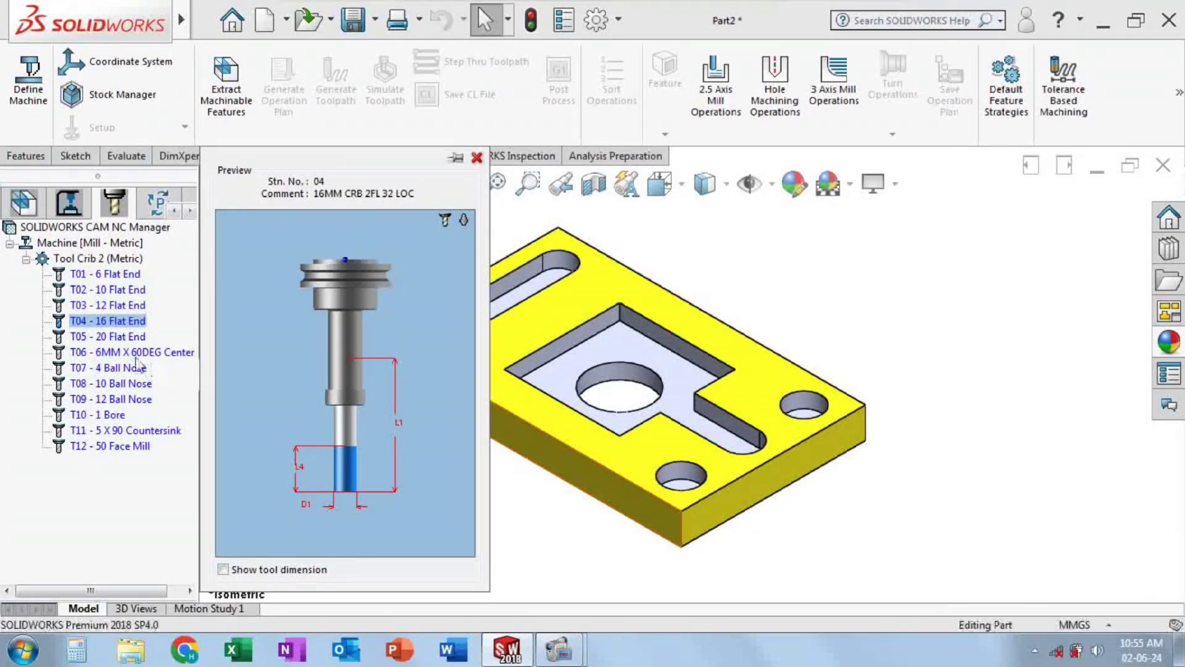
click(121, 339)
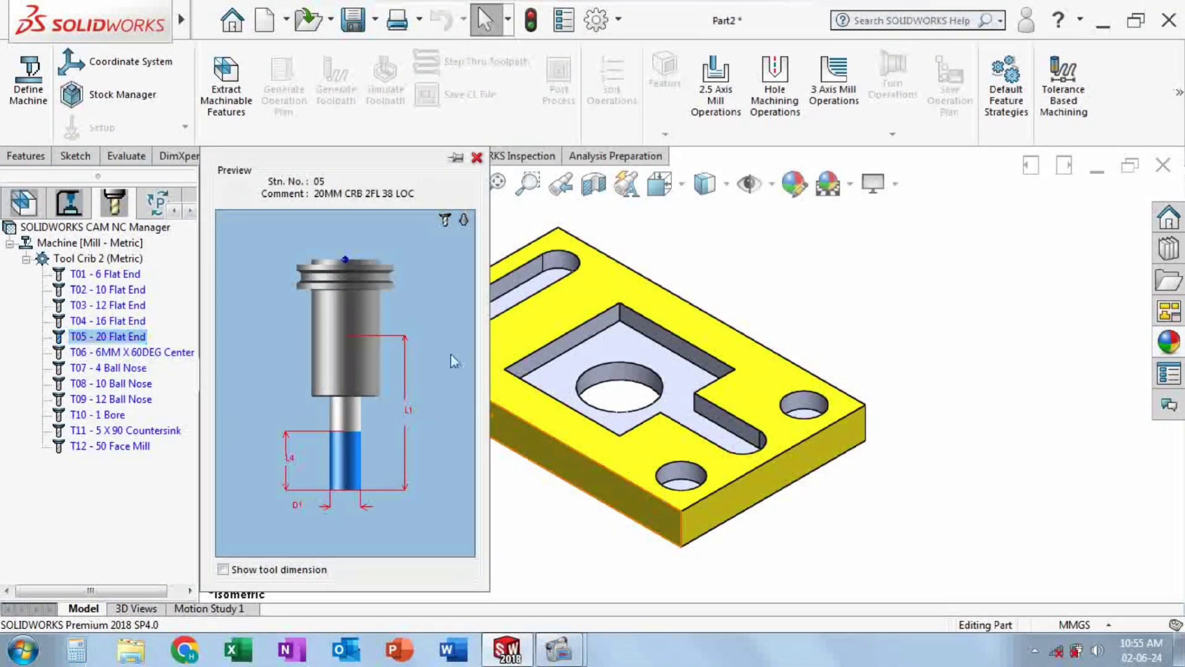
click(41, 115)
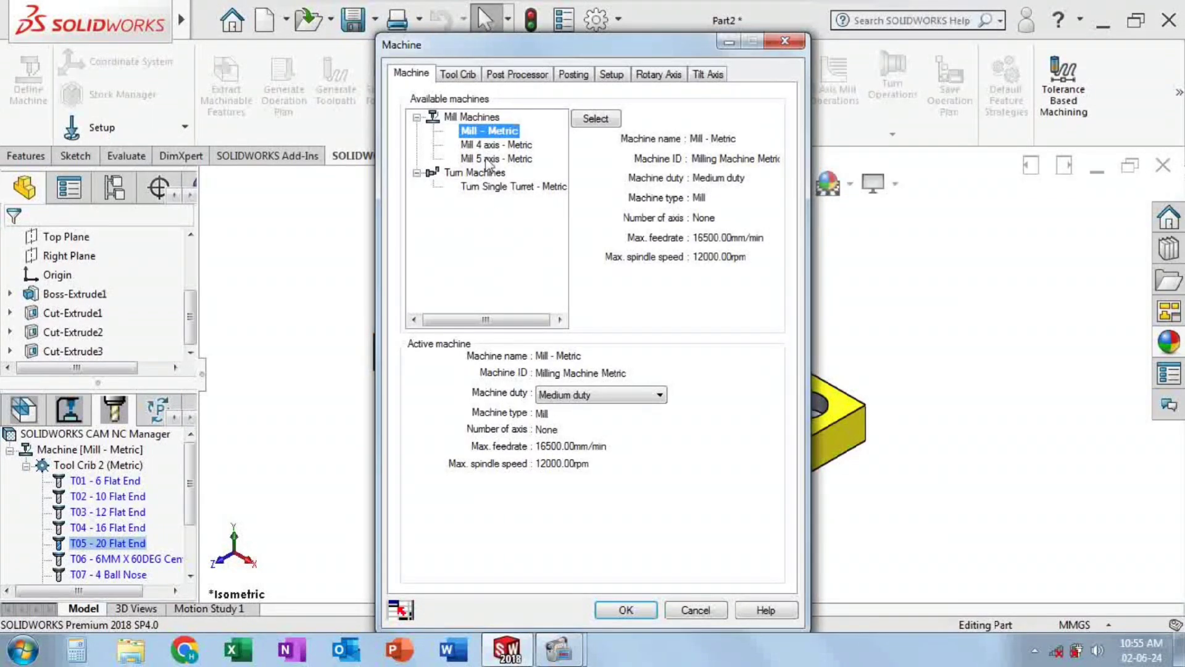
- Review the Tool Crib 2 (Metric) table of tools in the Machine dialog
click(464, 76)
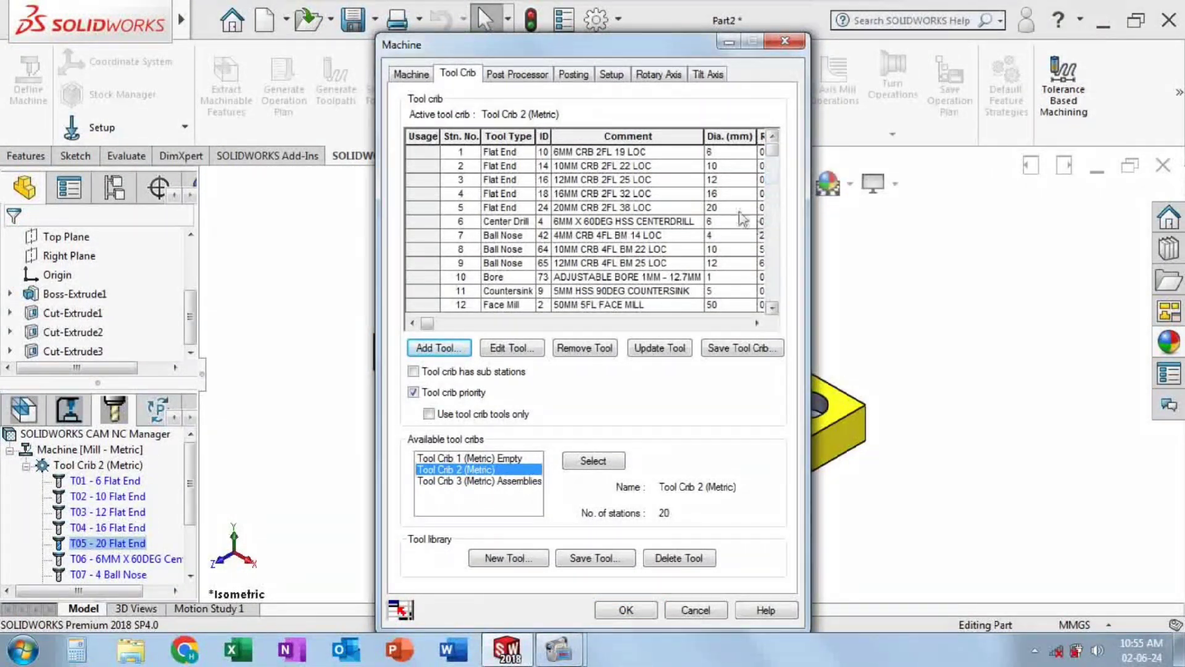
click(731, 152)
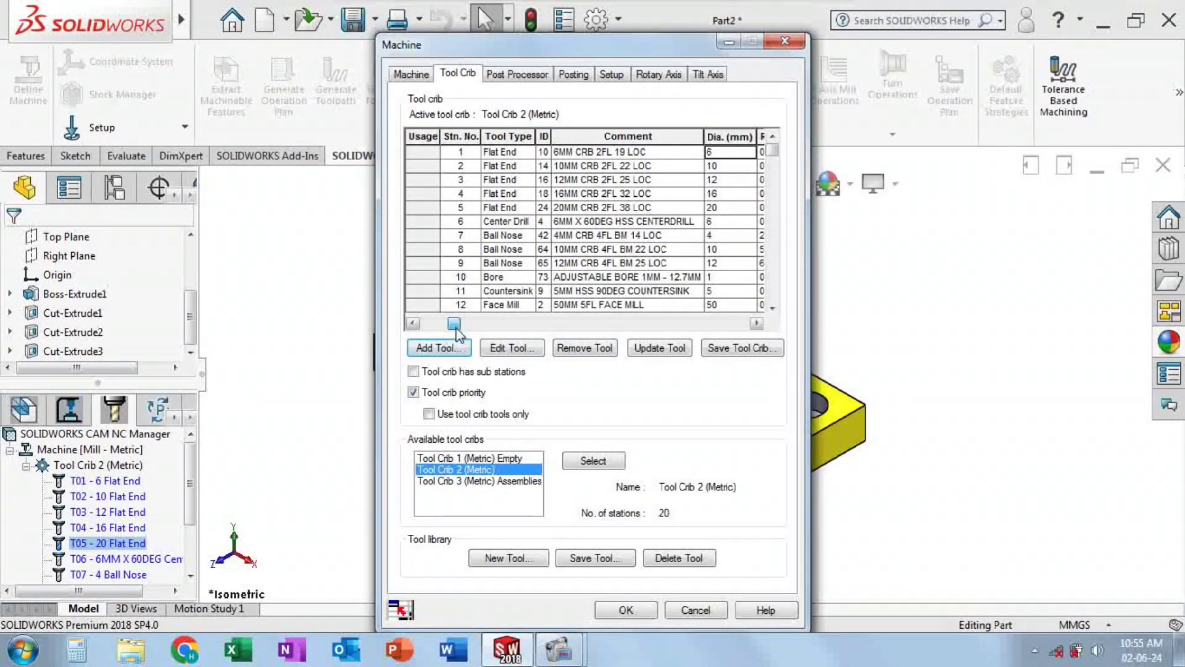
click(667, 325)
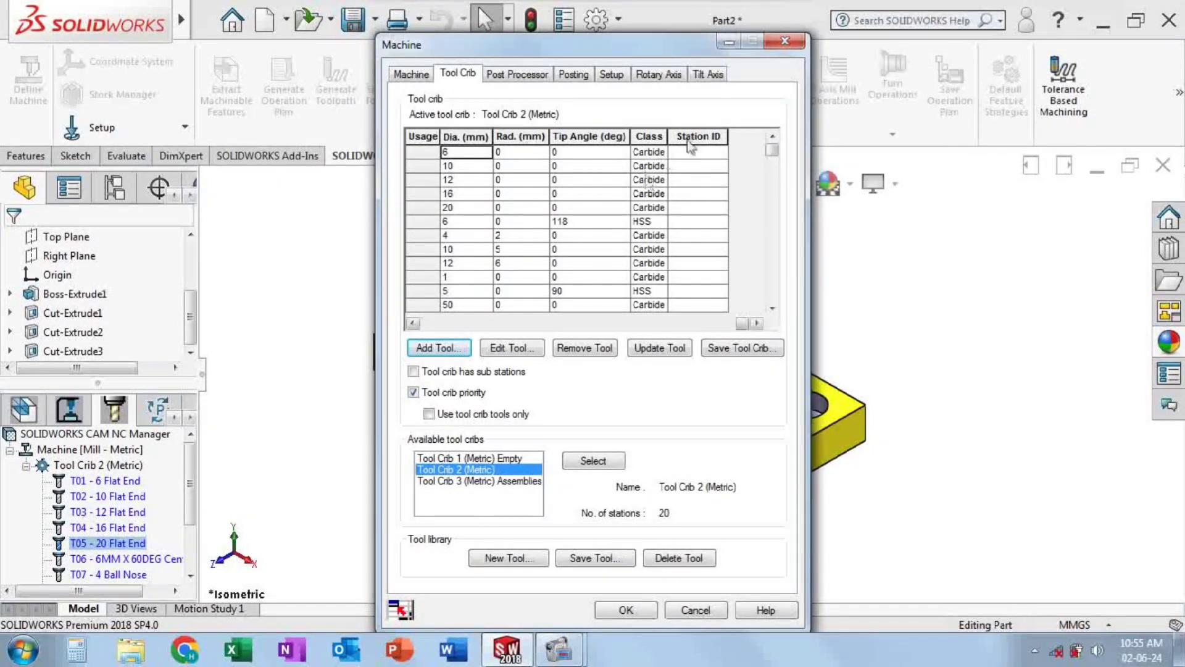
- Check the post processor, rotary axis, setup and posting settings, then close the Machine dialog
click(516, 73)
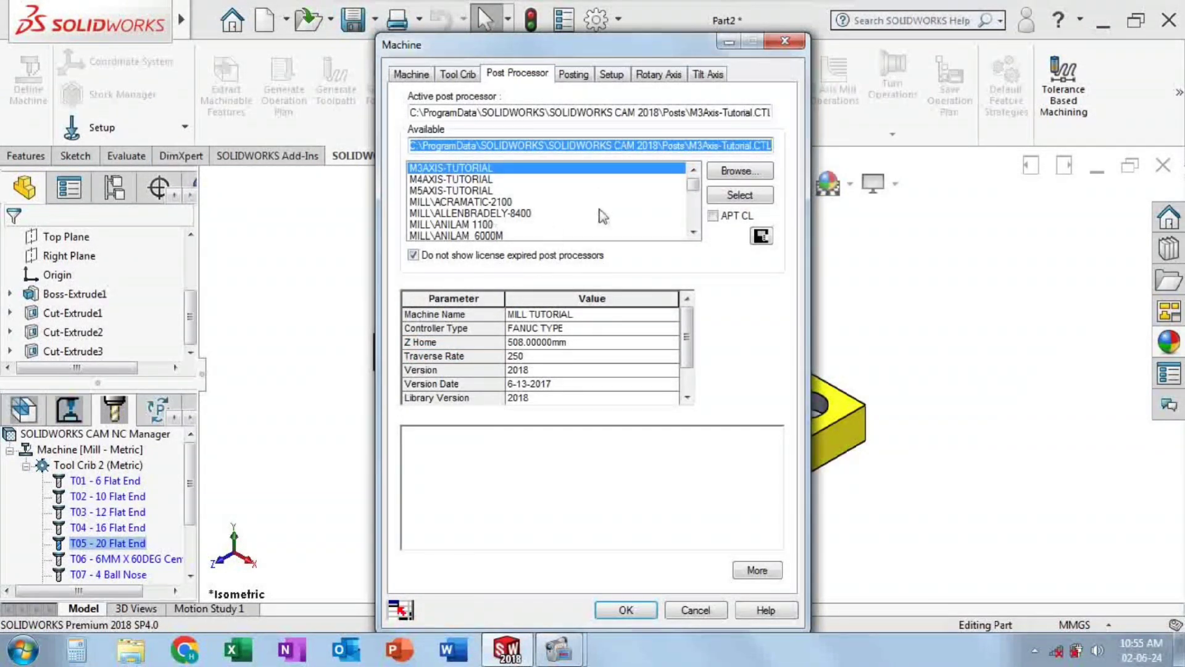
click(649, 77)
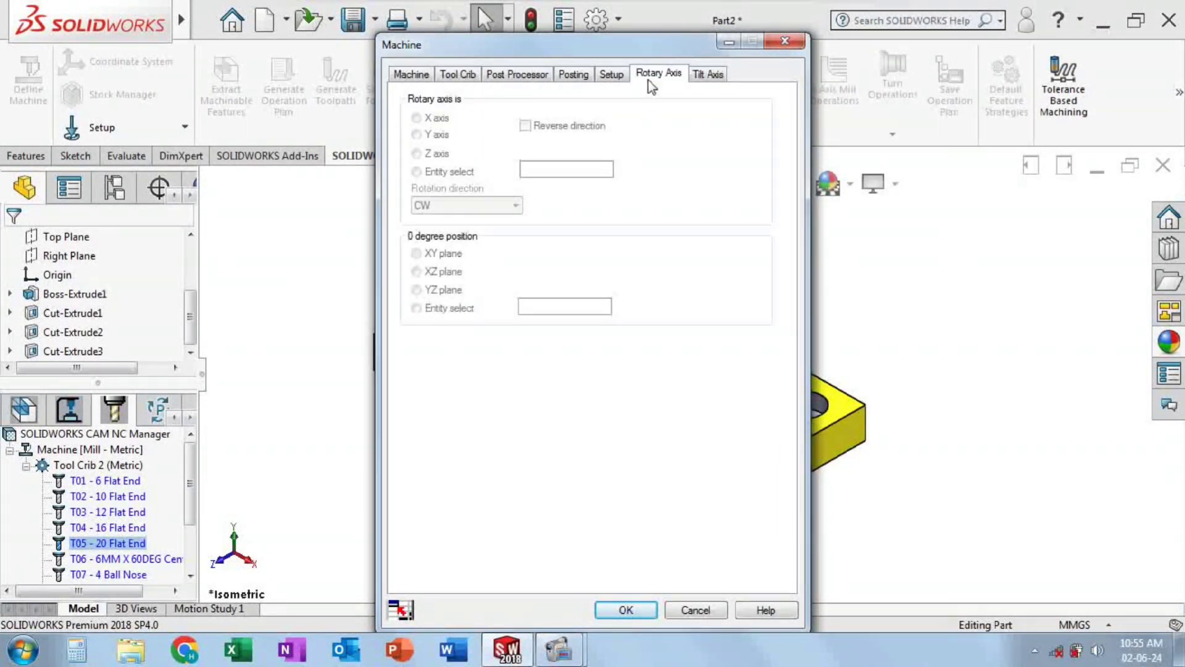
click(611, 75)
click(572, 75)
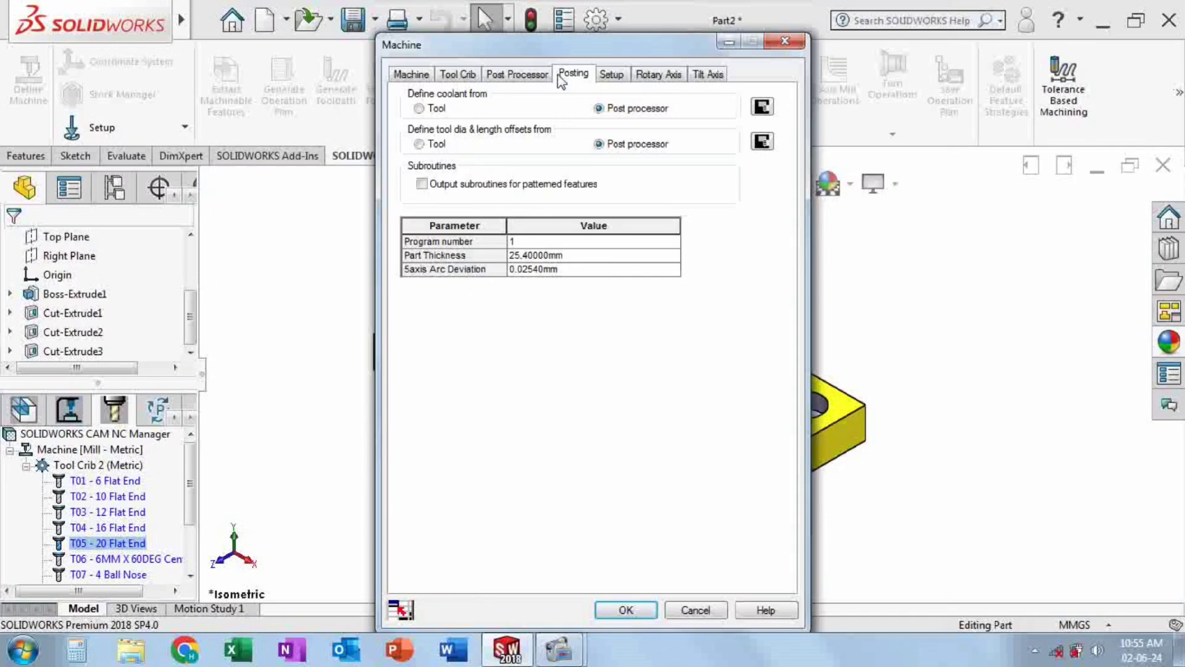
click(626, 610)
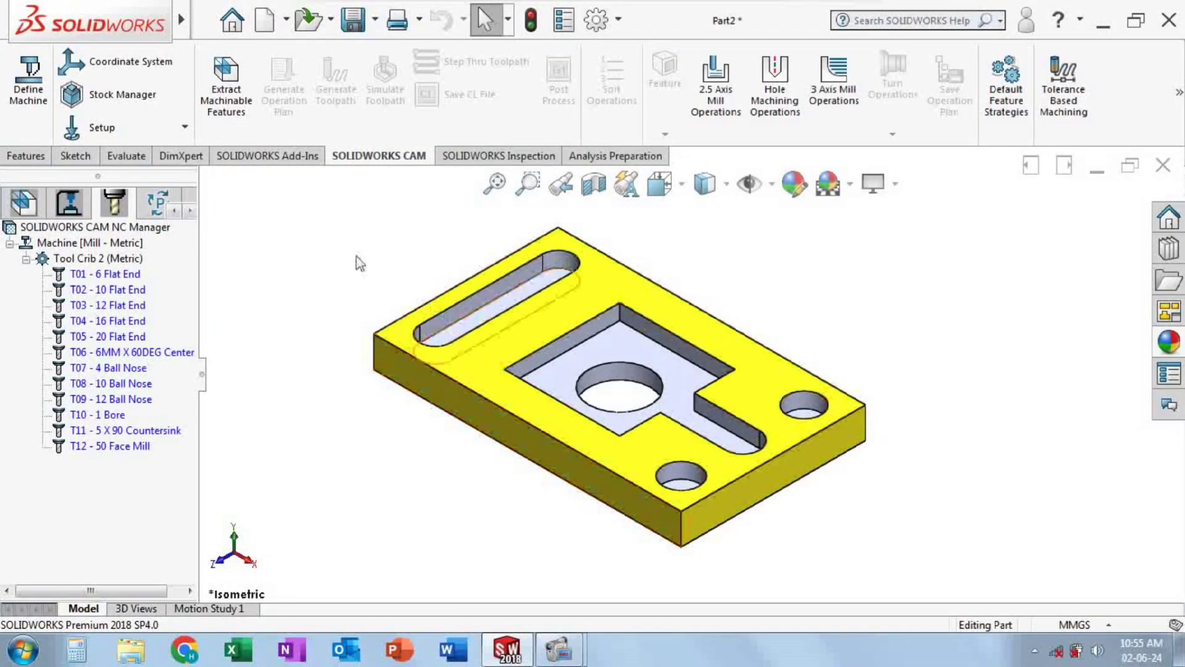
click(28, 86)
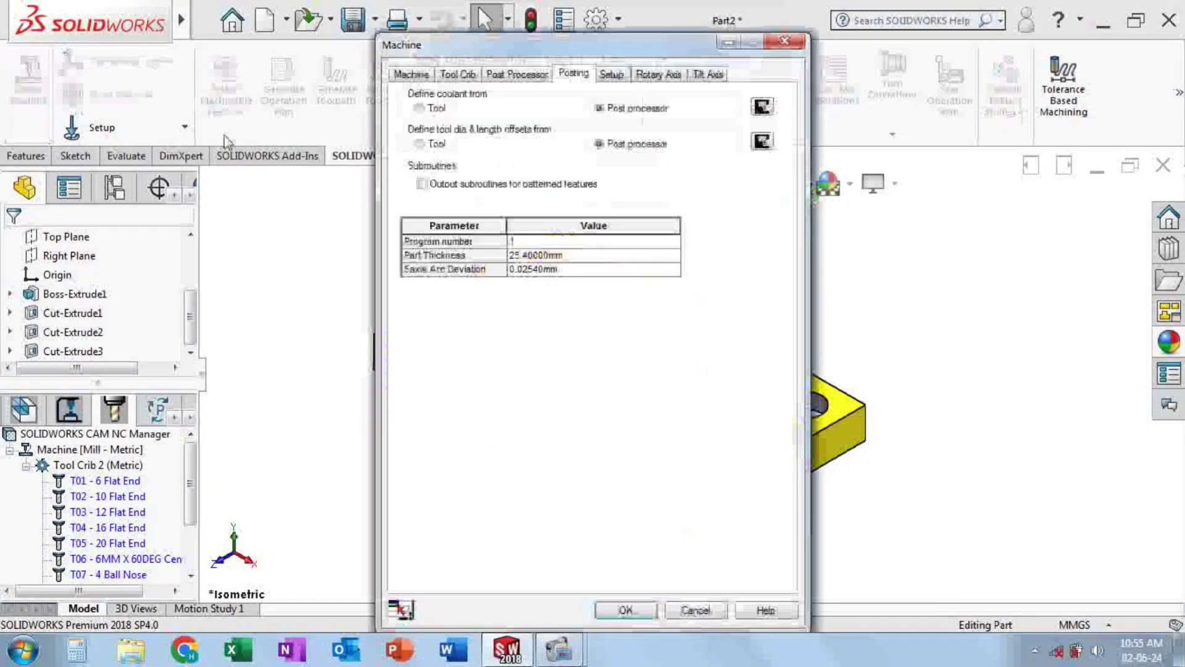
click(784, 42)
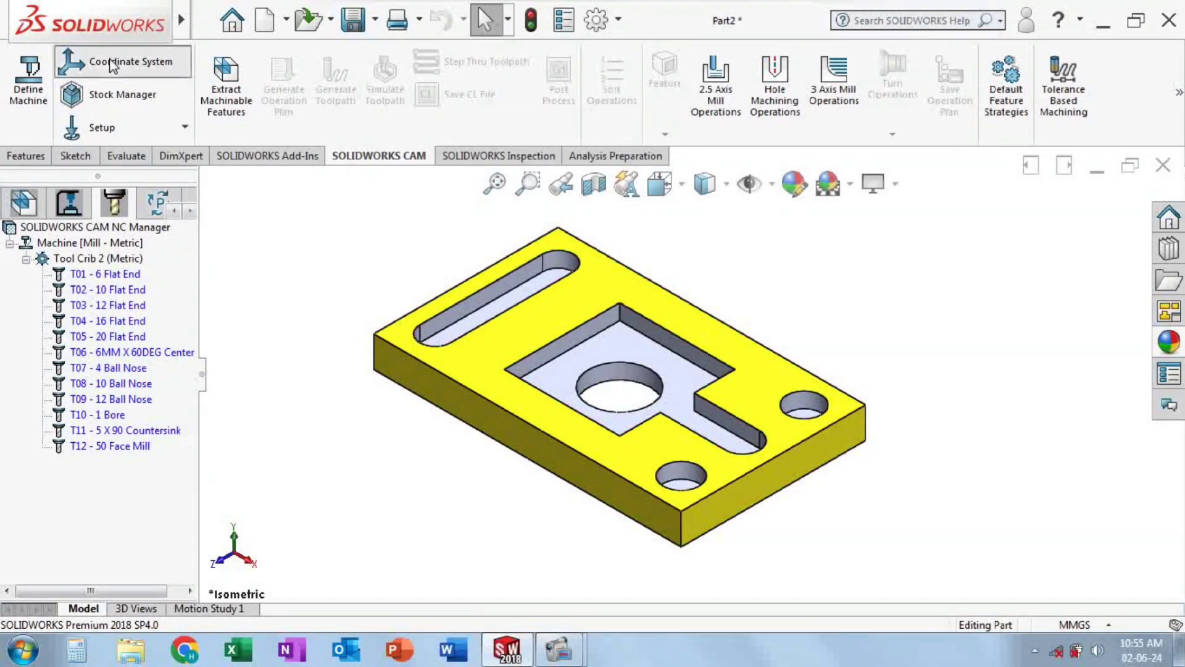
- Accept a fixture coordinate system using the User Defined method
click(113, 66)
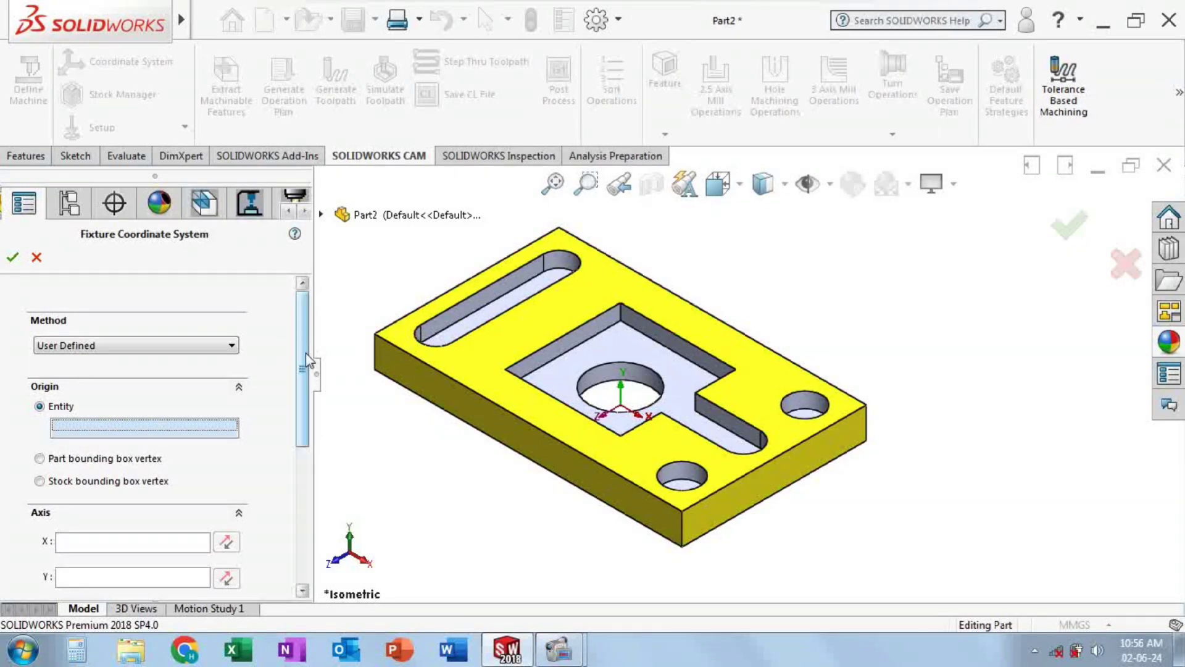
mouse_move(307, 361)
mouse_down()
mouse_move(307, 503)
mouse_move(305, 279)
mouse_up()
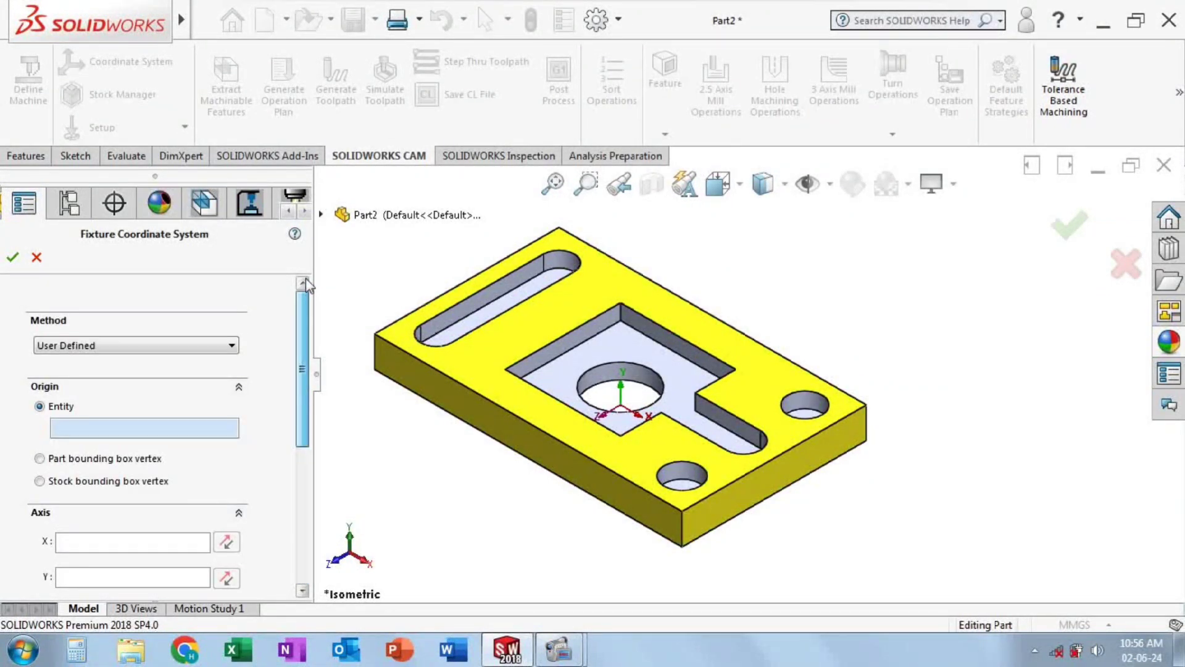
click(14, 258)
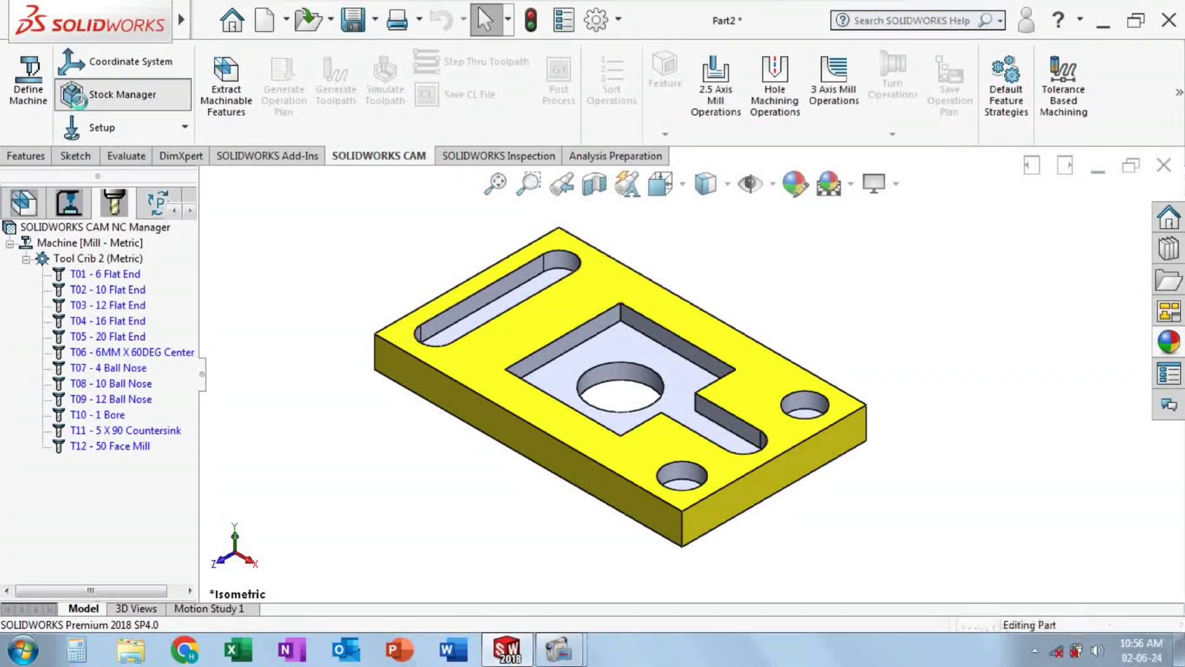
- Apply 6061-T6 bounding-box stock with 0 mm offsets, after browsing the other stock types
click(74, 96)
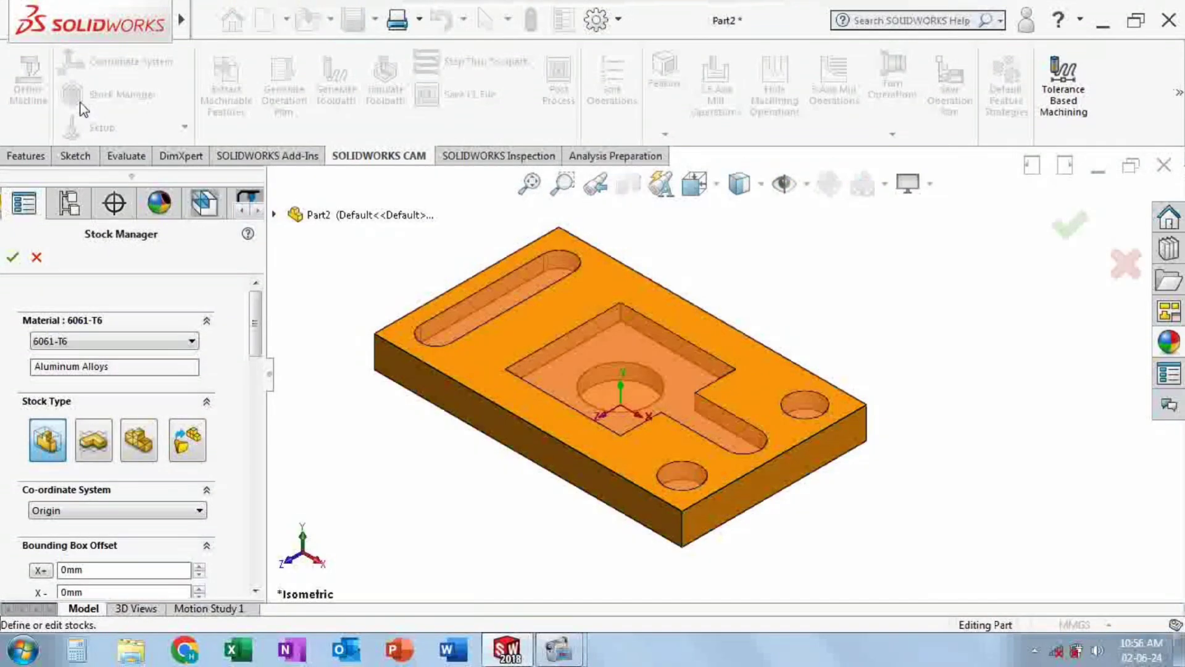
drag(256, 339, 256, 325)
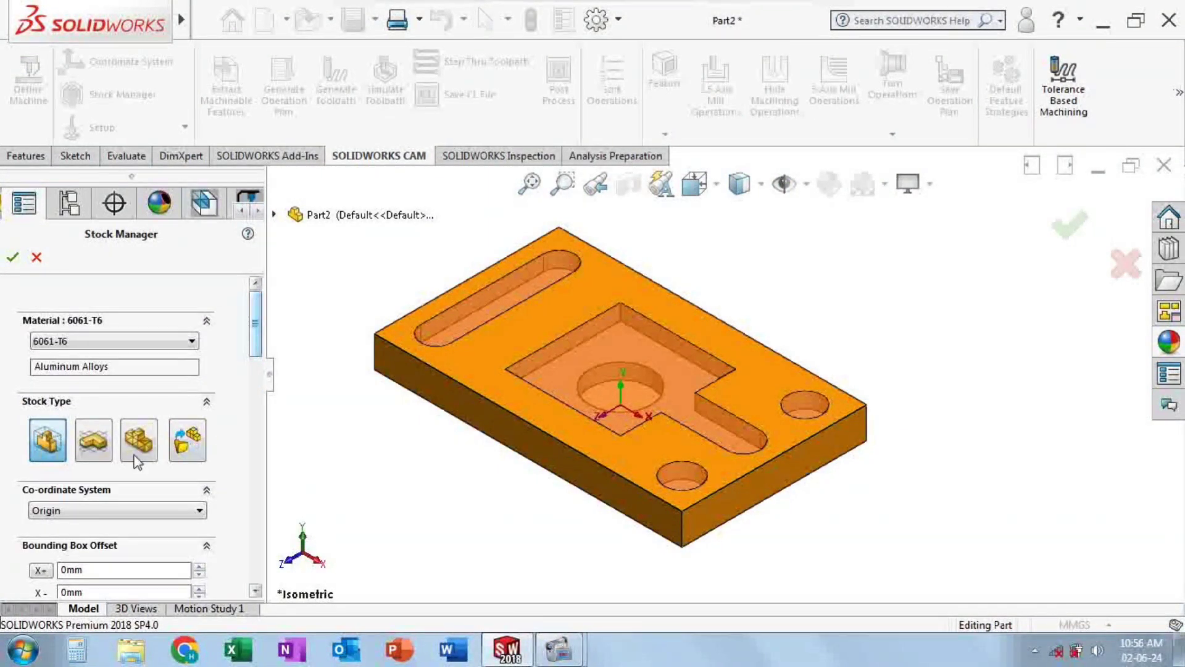
click(101, 436)
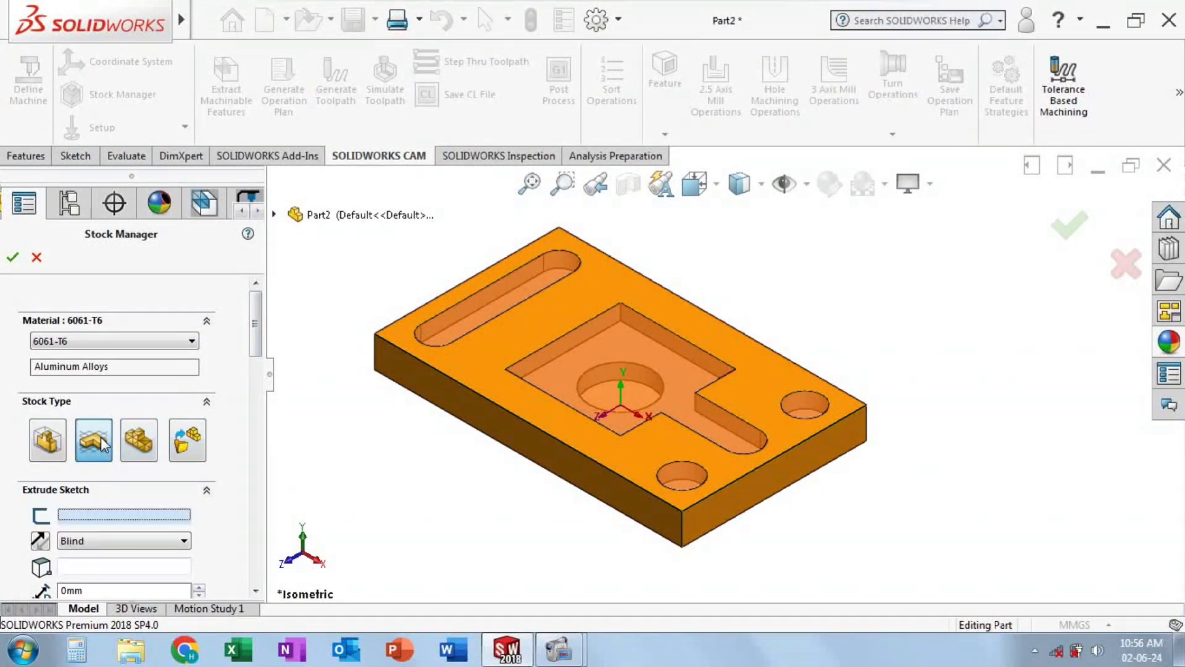
click(148, 442)
click(193, 451)
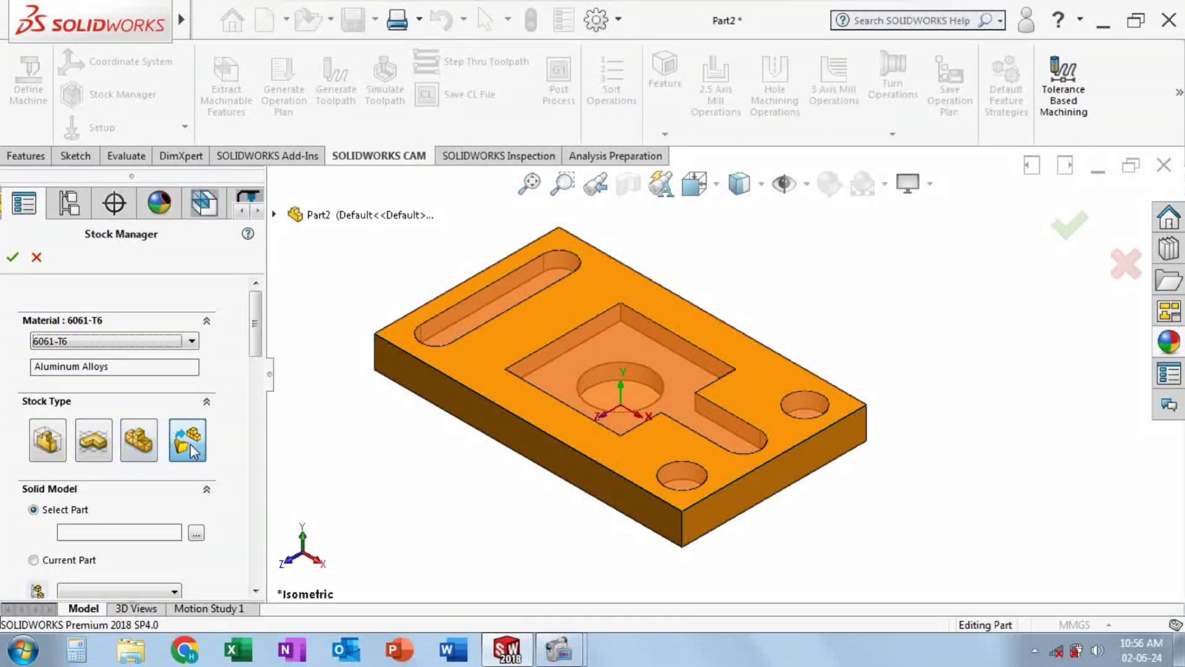
click(49, 456)
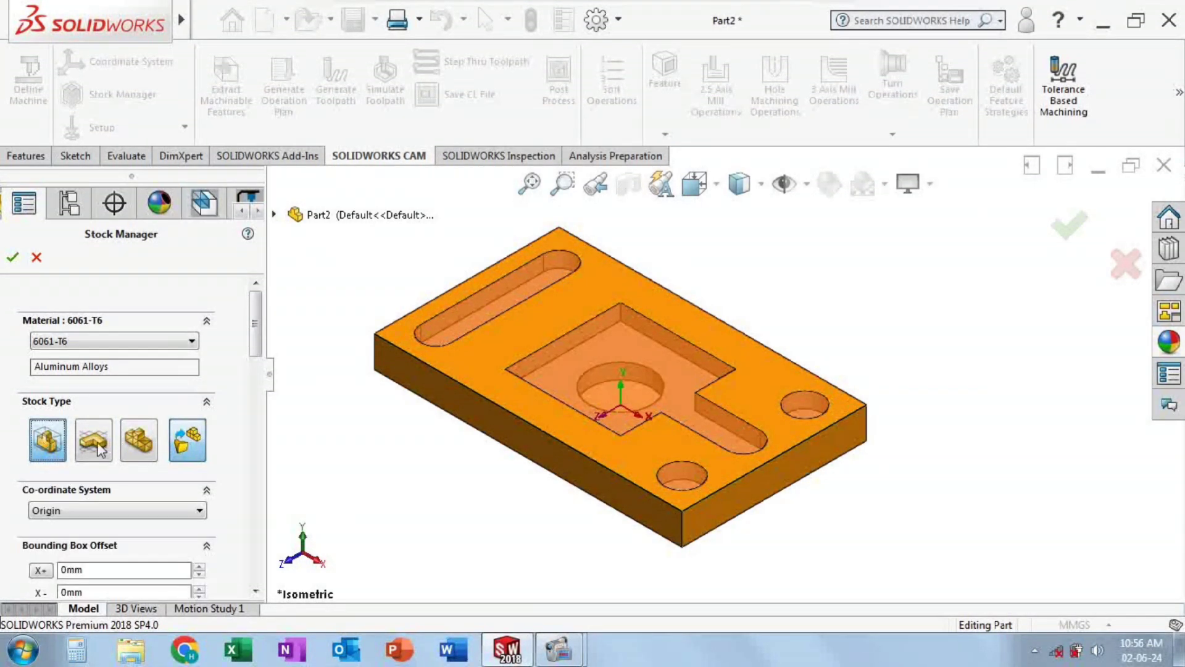
mouse_move(255, 355)
mouse_down()
mouse_move(260, 458)
mouse_move(264, 302)
mouse_up()
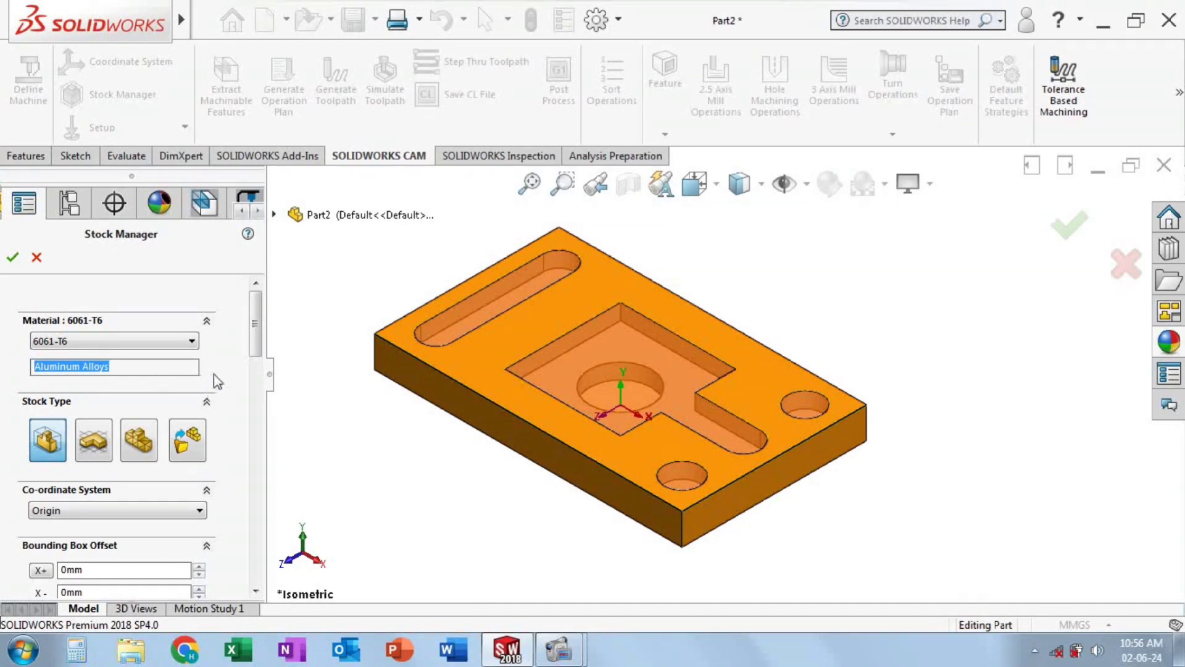
click(15, 257)
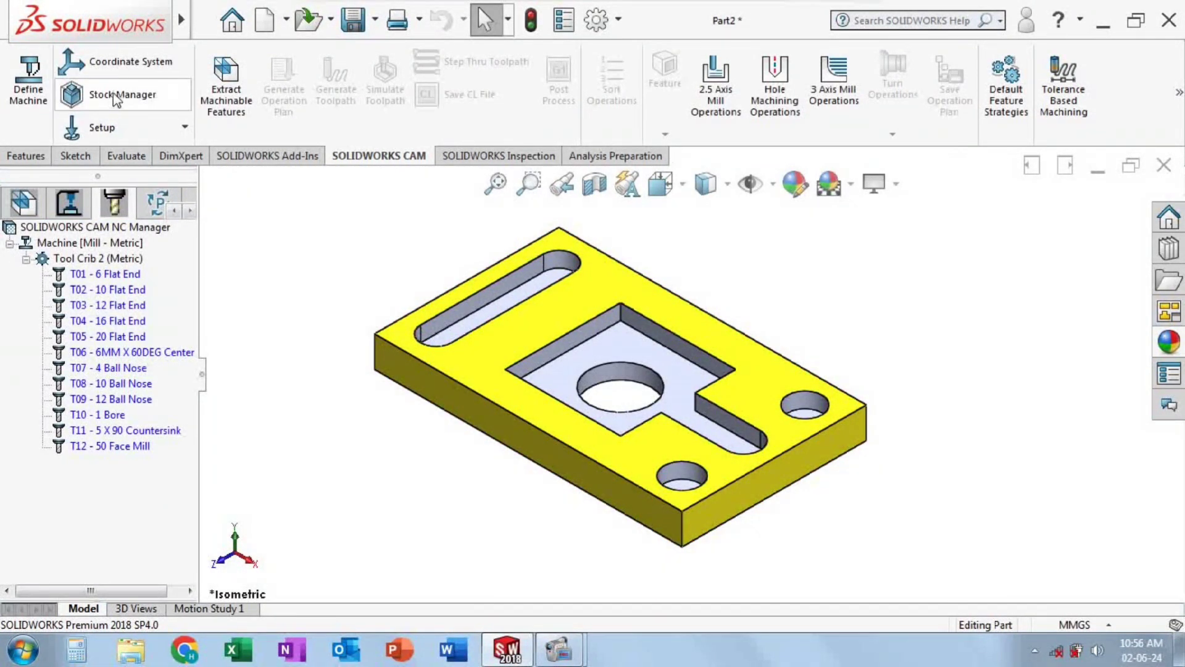
- Start a new mill setup and clear its default front-plane reference
click(113, 130)
click(111, 156)
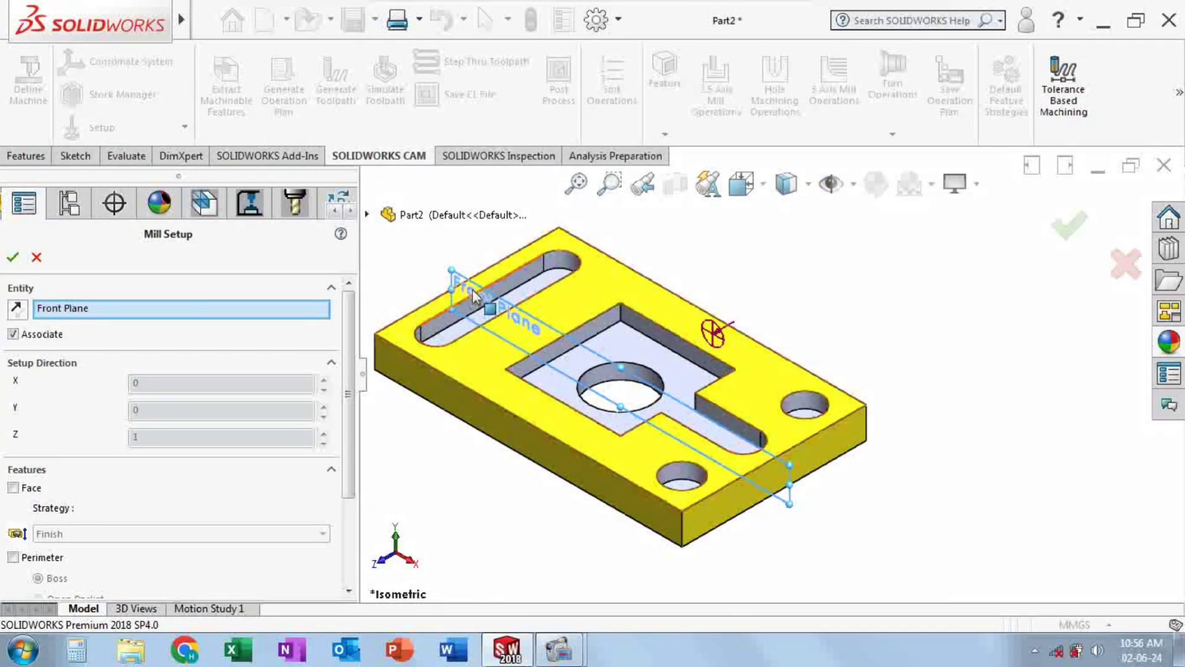
right_click(165, 312)
click(171, 321)
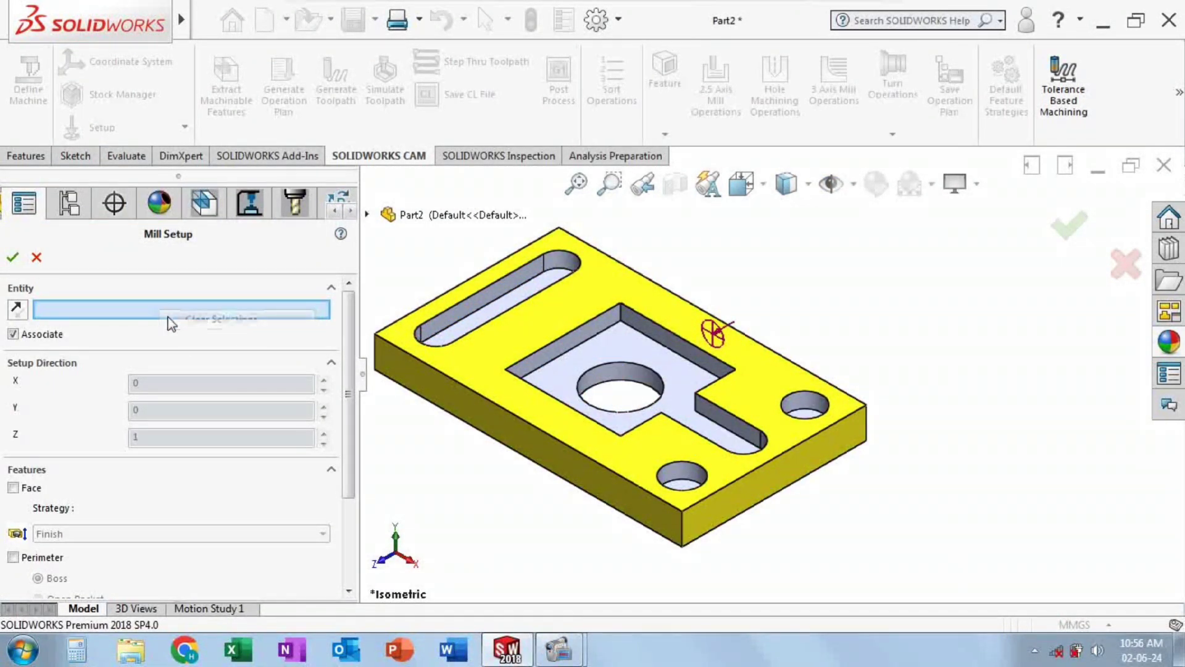
- Define Mill Part Setup1 from the plate's top face and confirm it
click(476, 354)
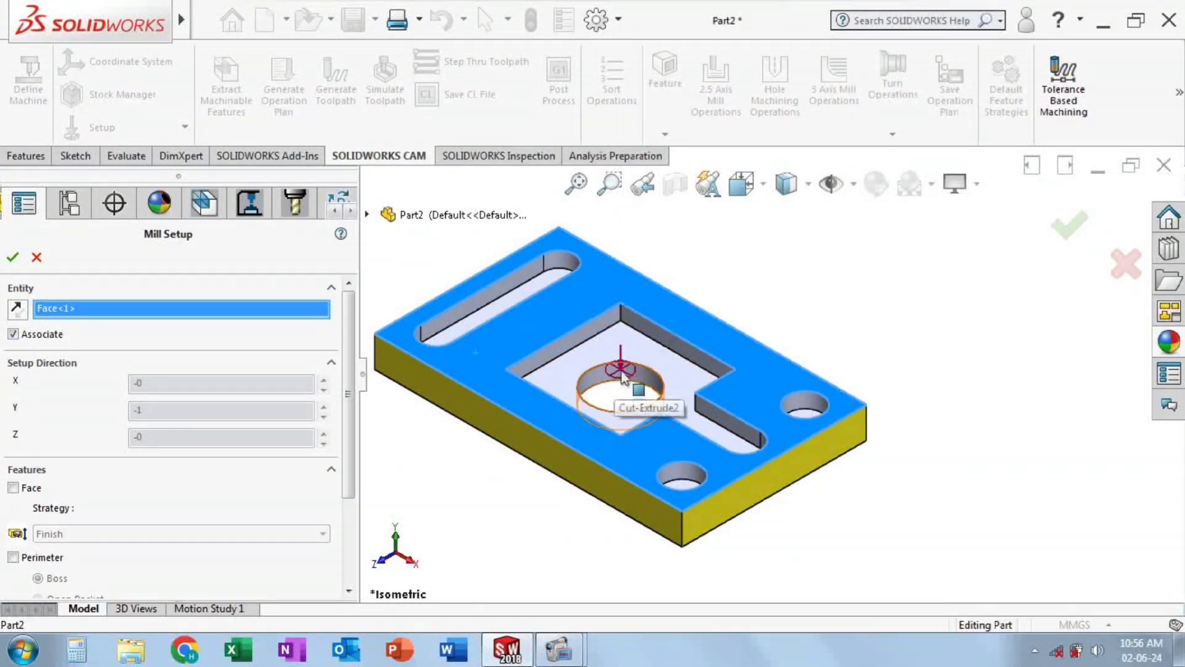
right_click(244, 307)
click(299, 318)
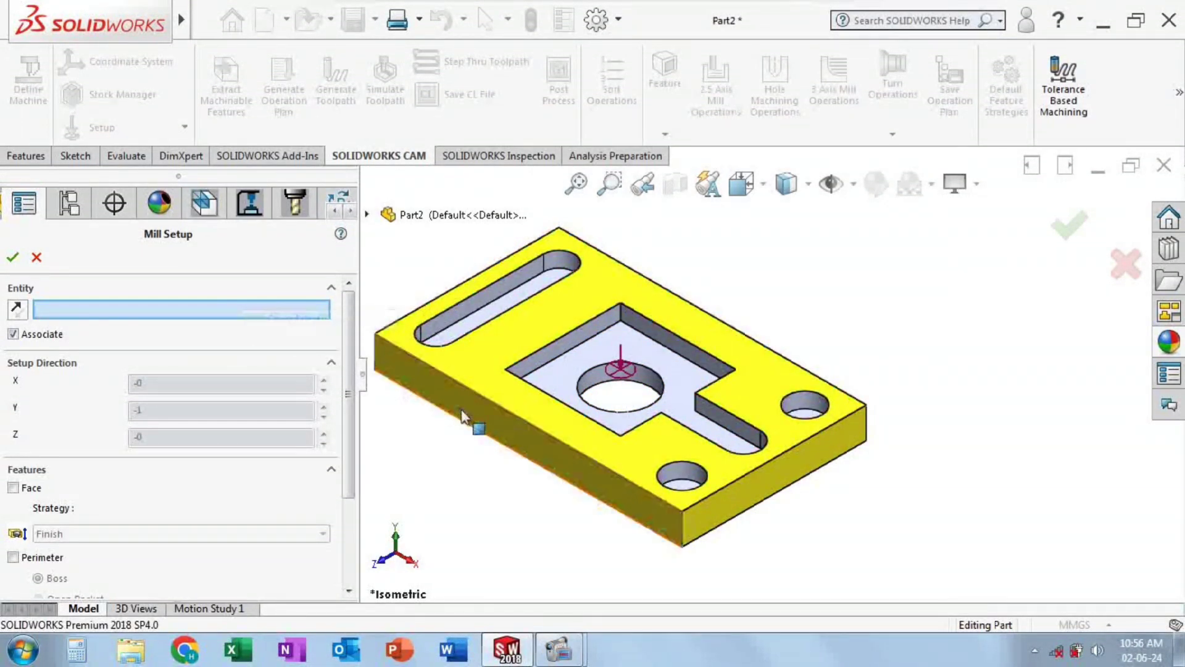
click(513, 423)
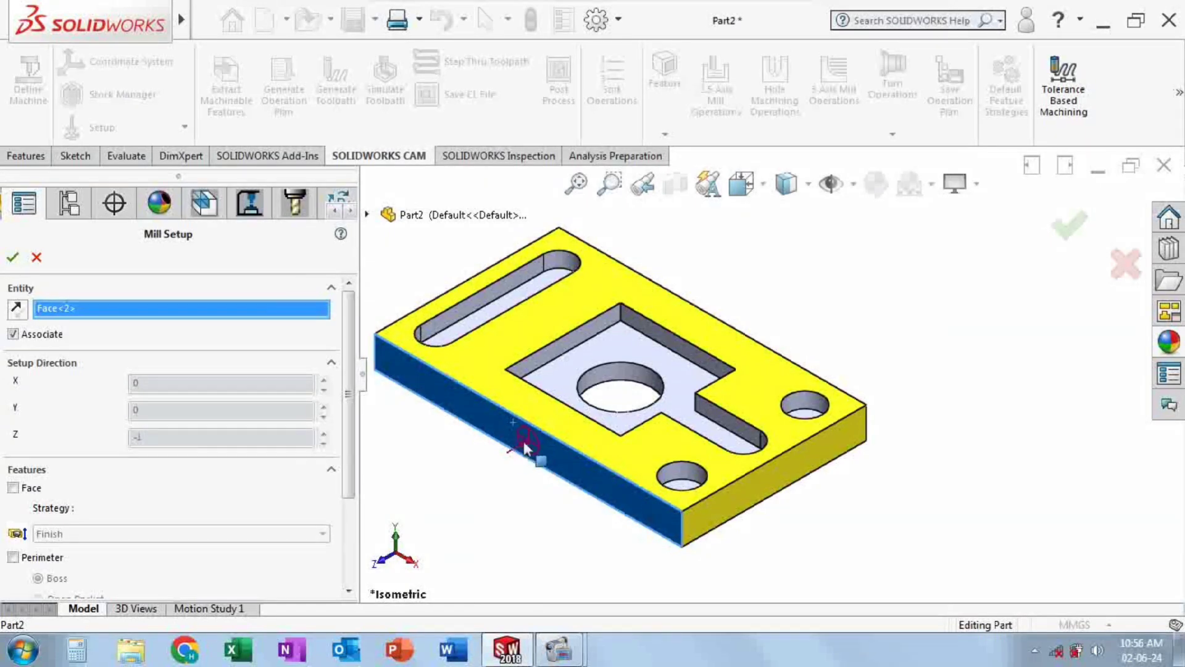
right_click(139, 308)
click(213, 320)
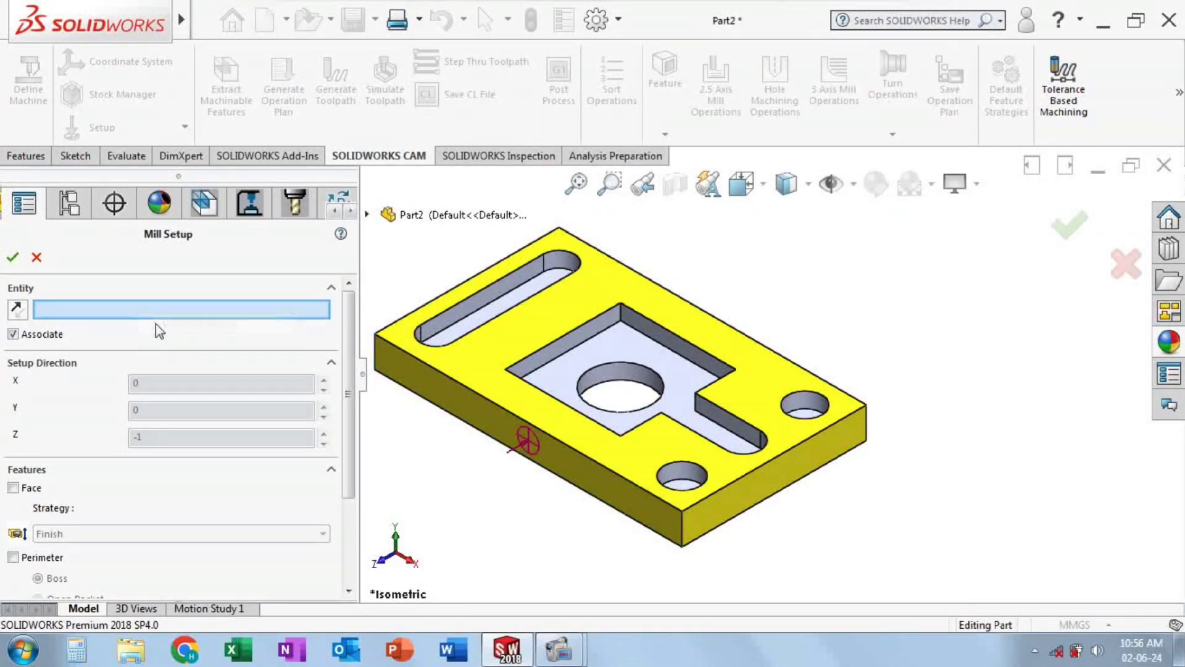
click(499, 380)
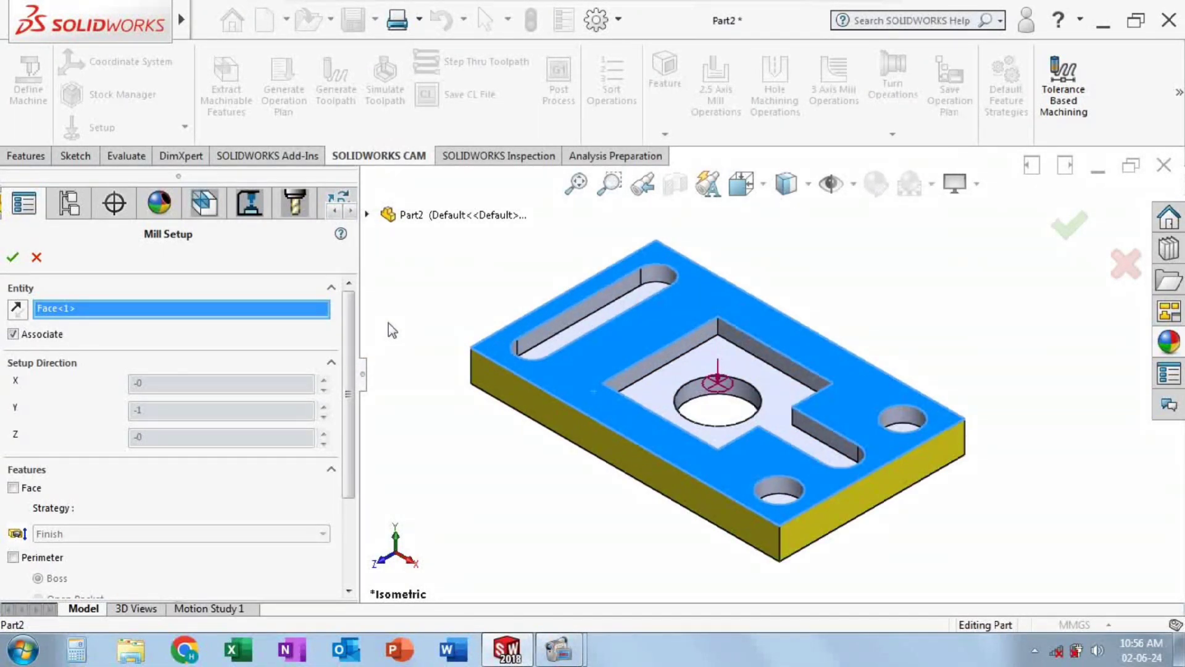
scroll(1054, 378, down, 2)
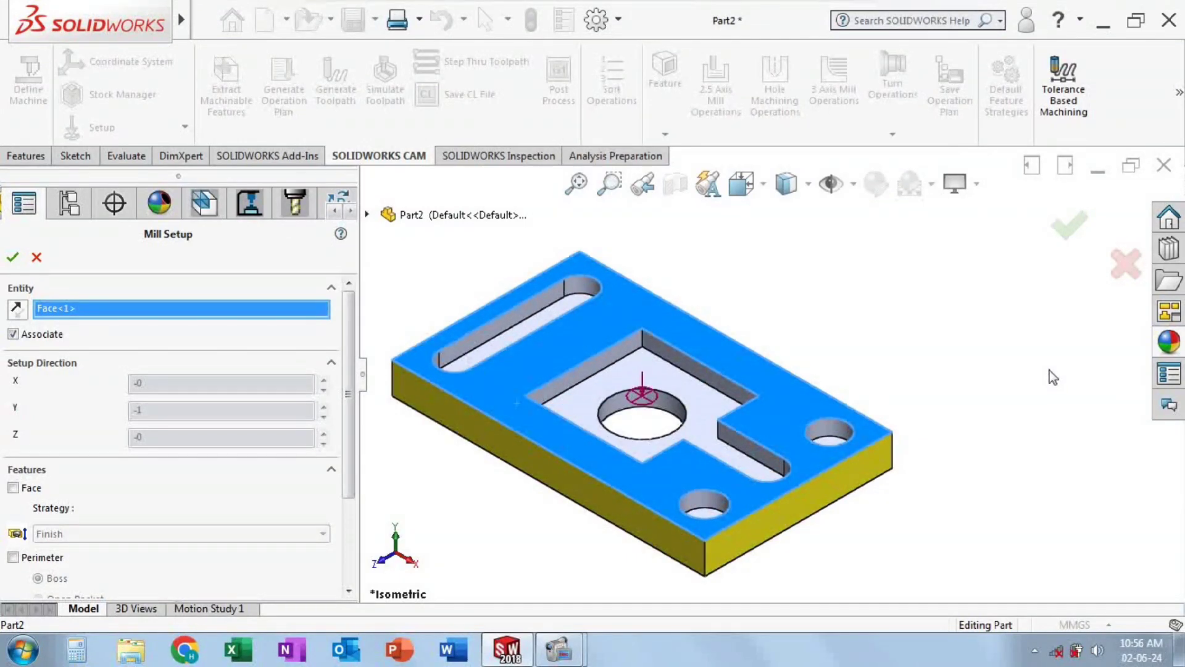
scroll(759, 332, up, 2)
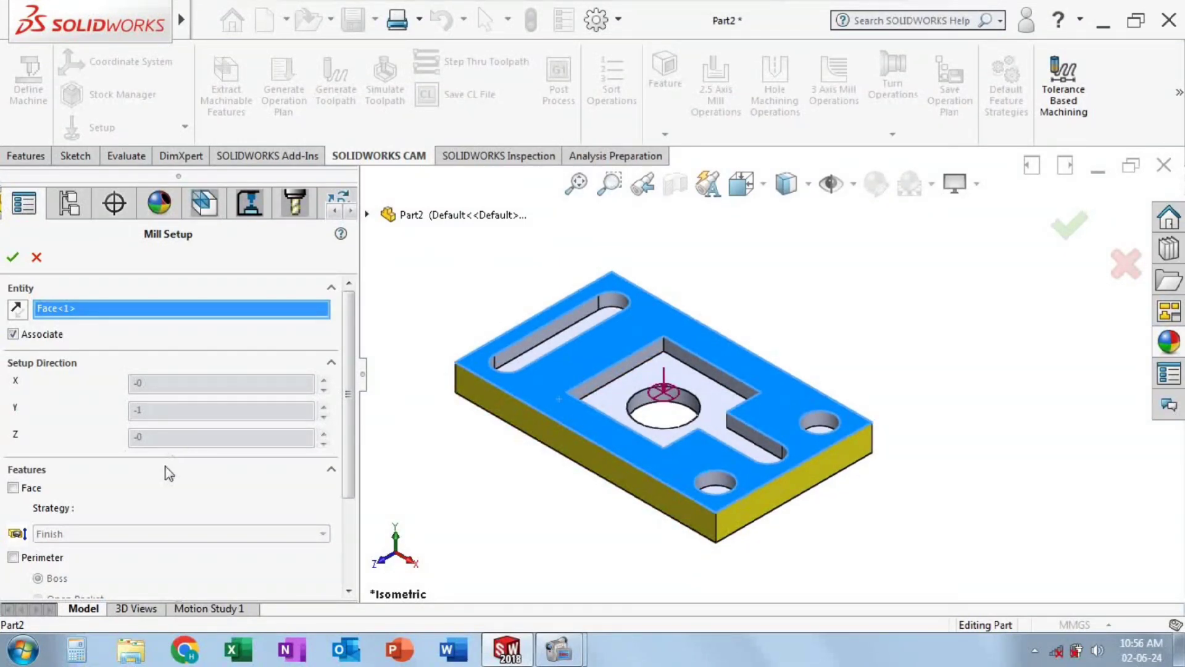
drag(350, 490, 354, 573)
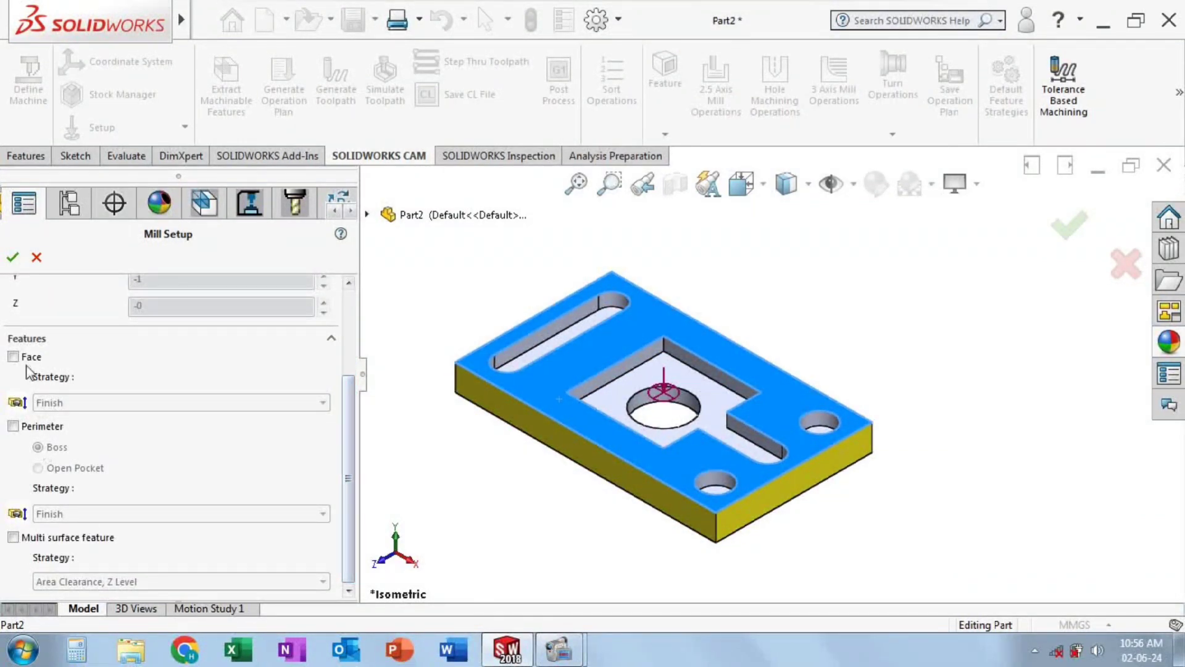
click(13, 257)
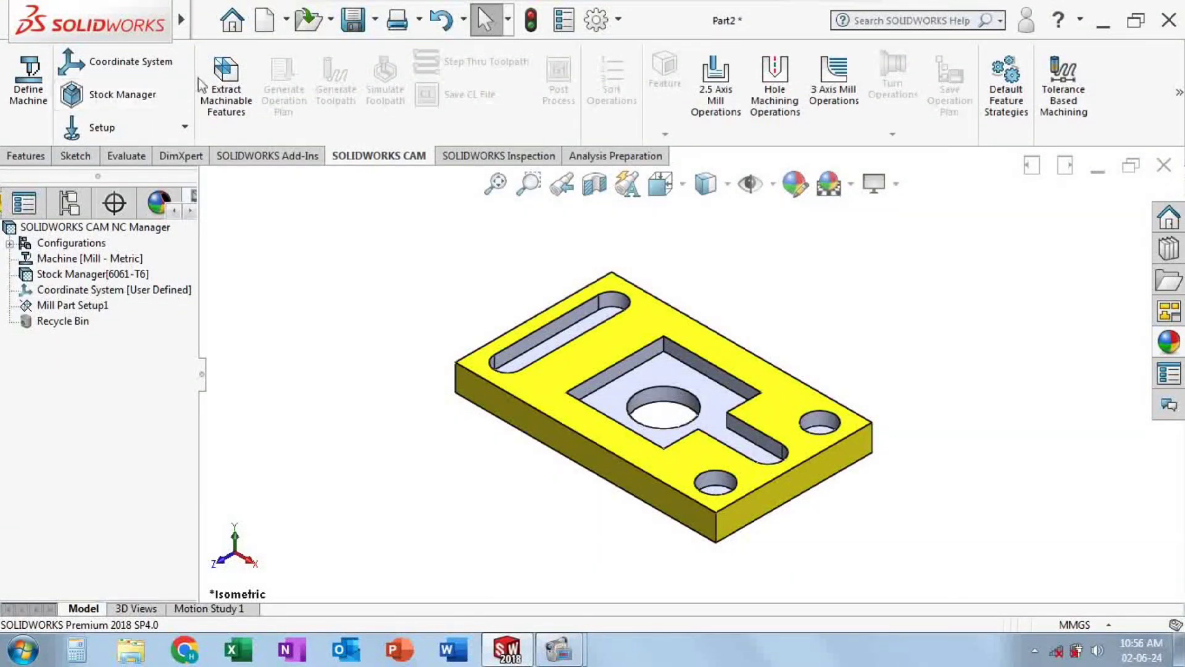
- Extract machinable features and generate rough, contour, centre-drill and drill operations
click(233, 123)
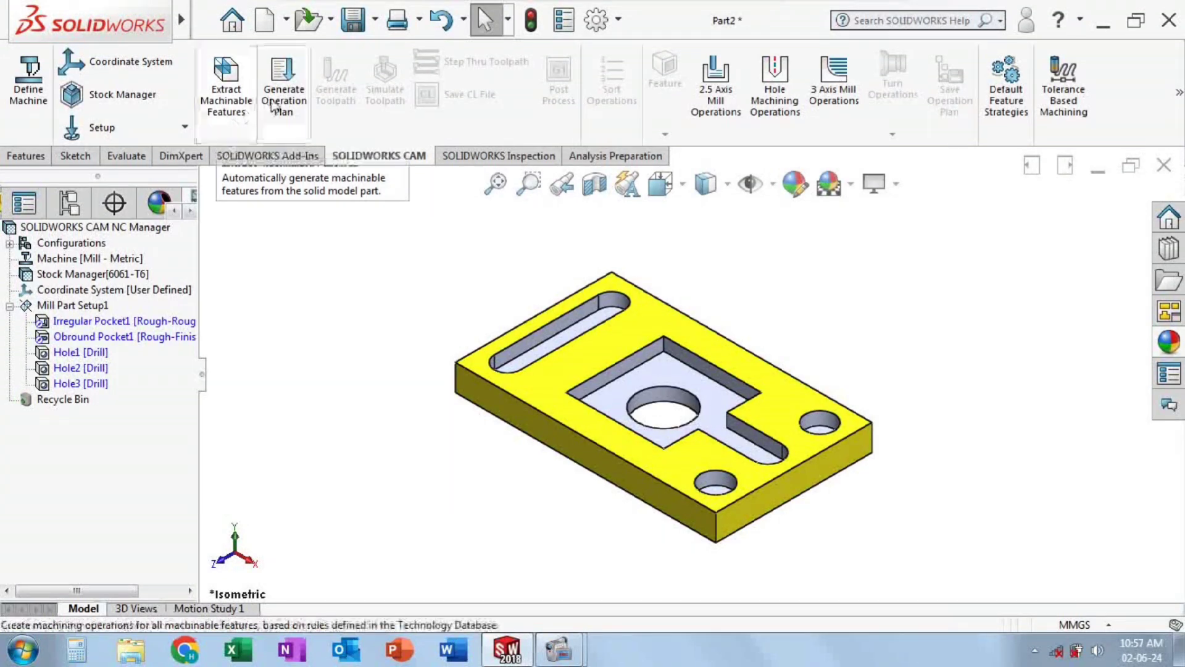
click(280, 100)
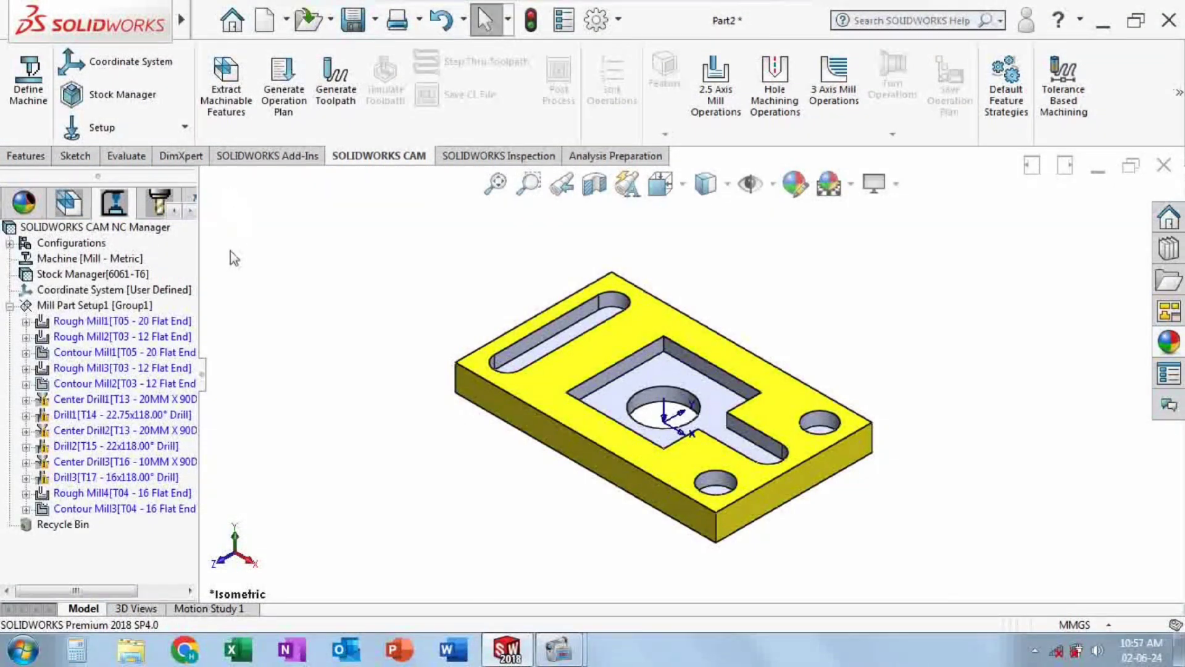
mouse_move(122, 368)
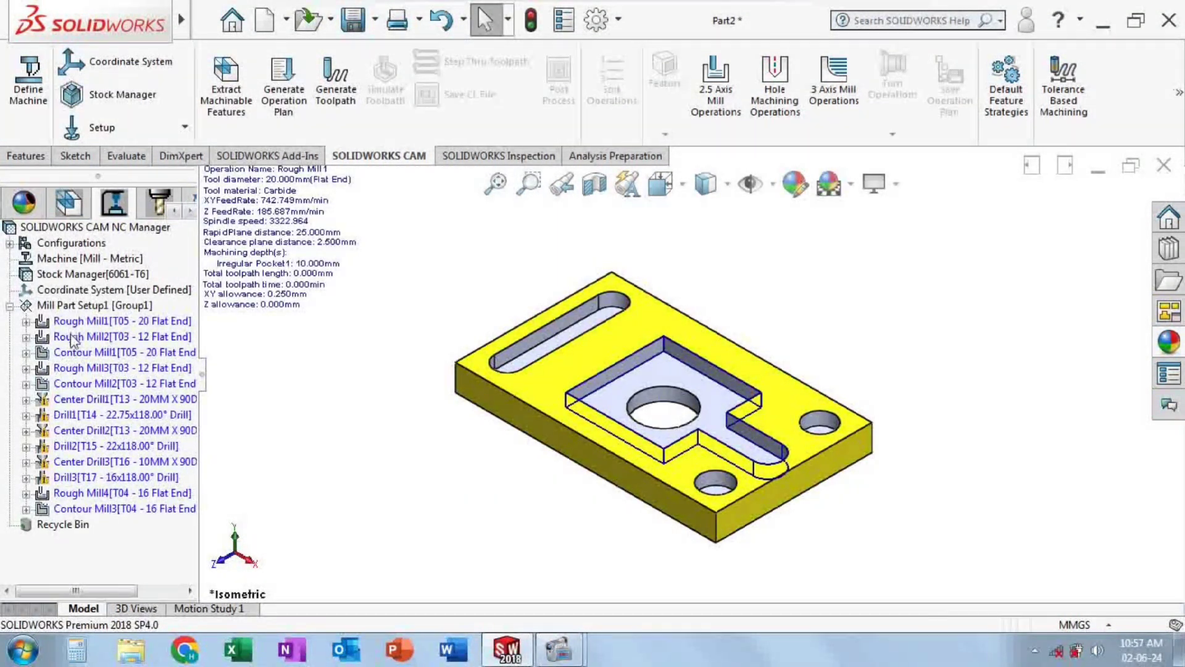
- Inspect Rough Mill3 and Center Drill1, then generate toolpaths for all operations
click(73, 369)
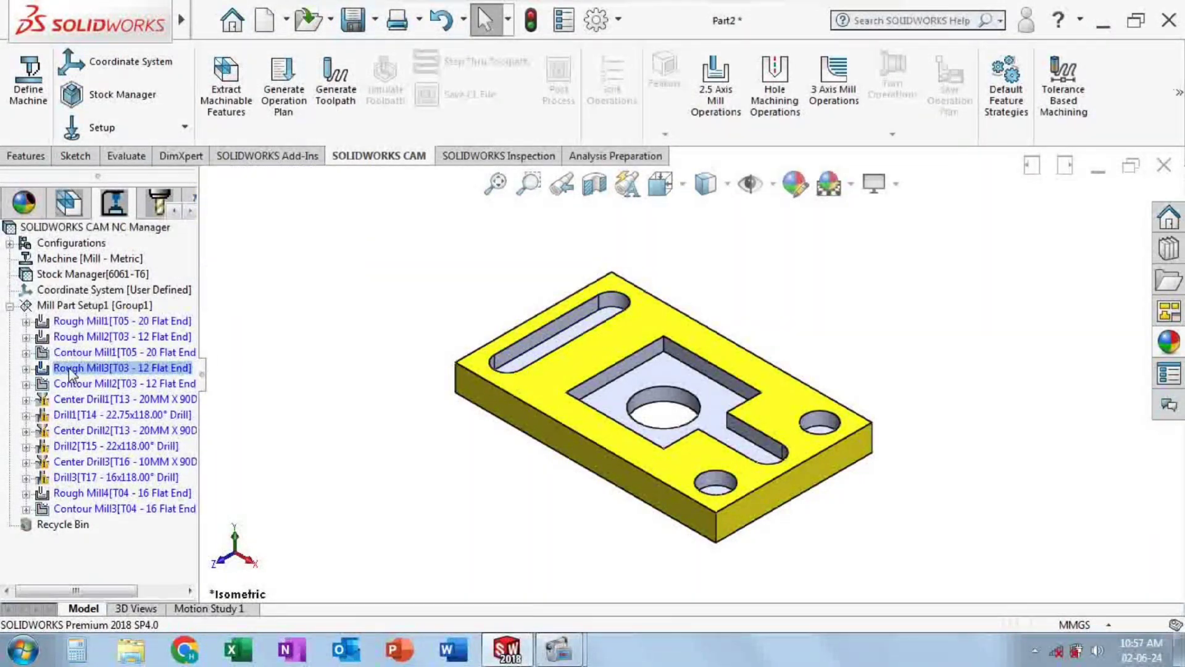
click(73, 400)
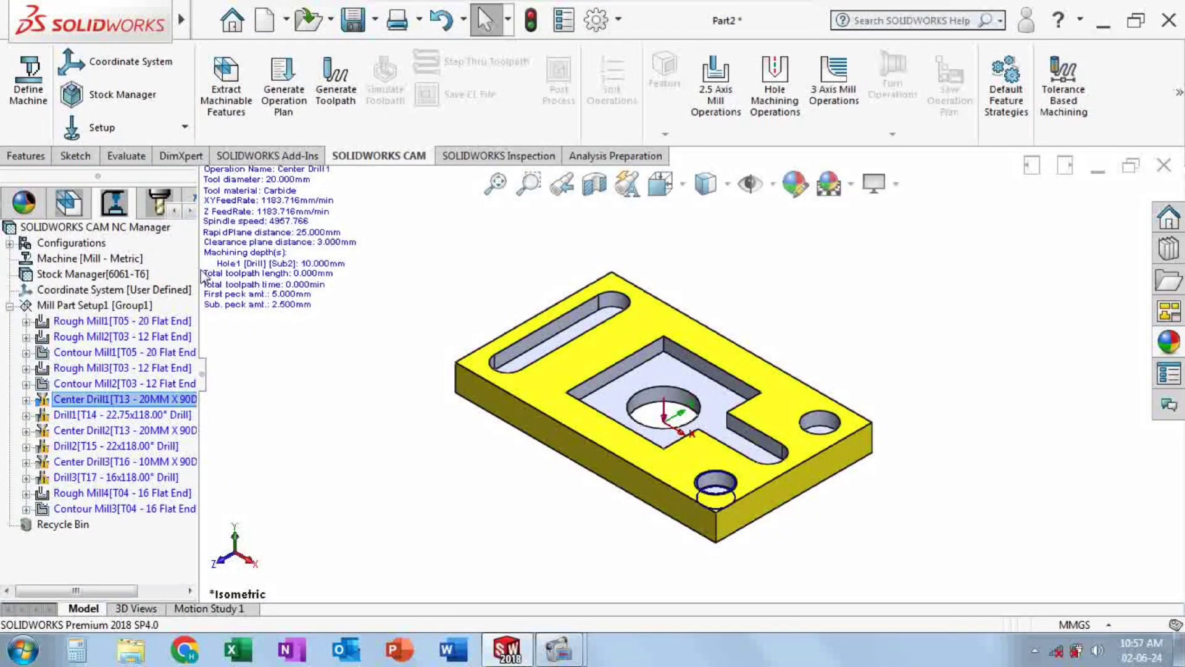
click(336, 80)
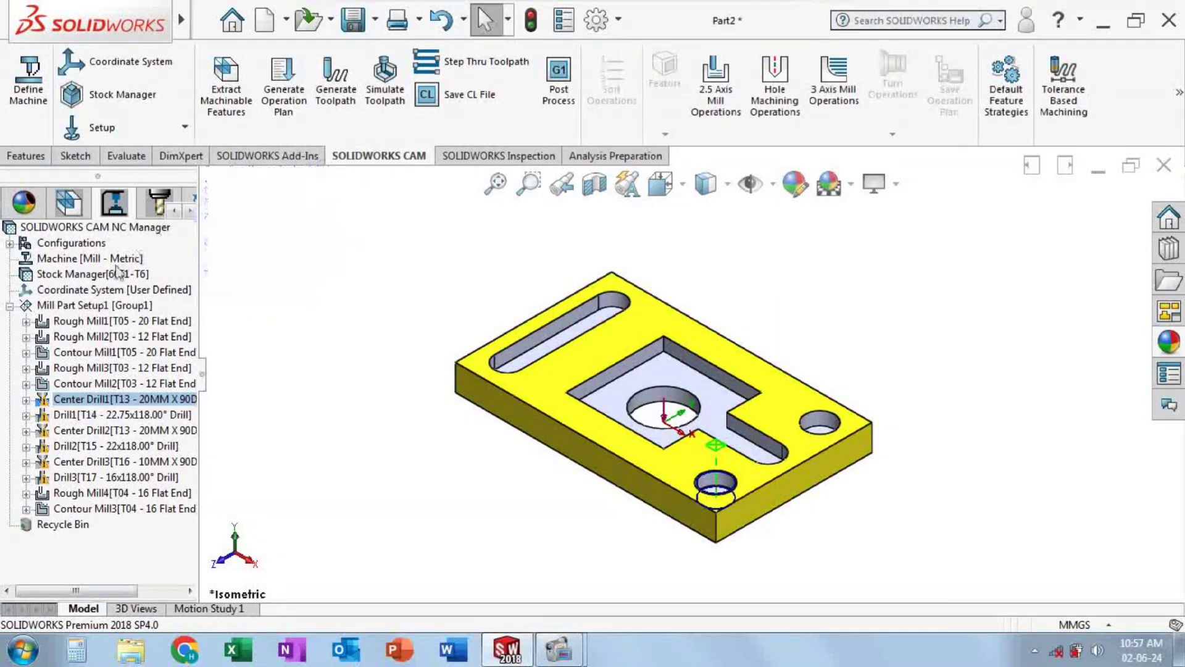
right_click(35, 228)
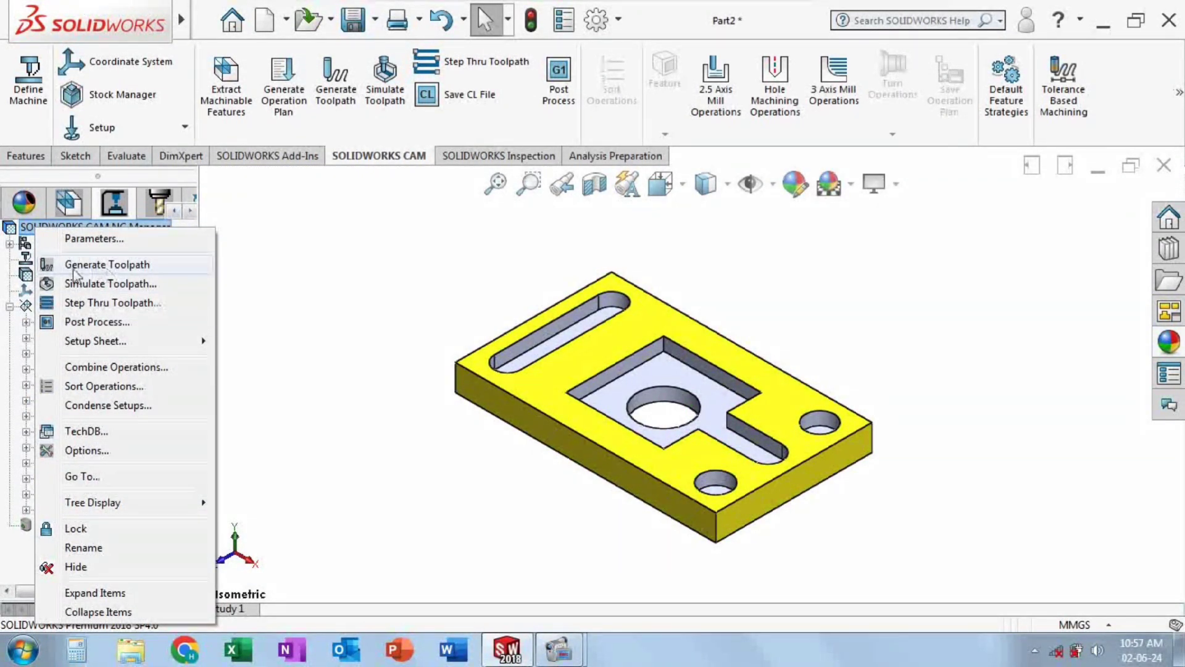
- Preview the Rough Mill1, Rough Mill2 and following toolpaths, then start the material-removal simulation
click(247, 259)
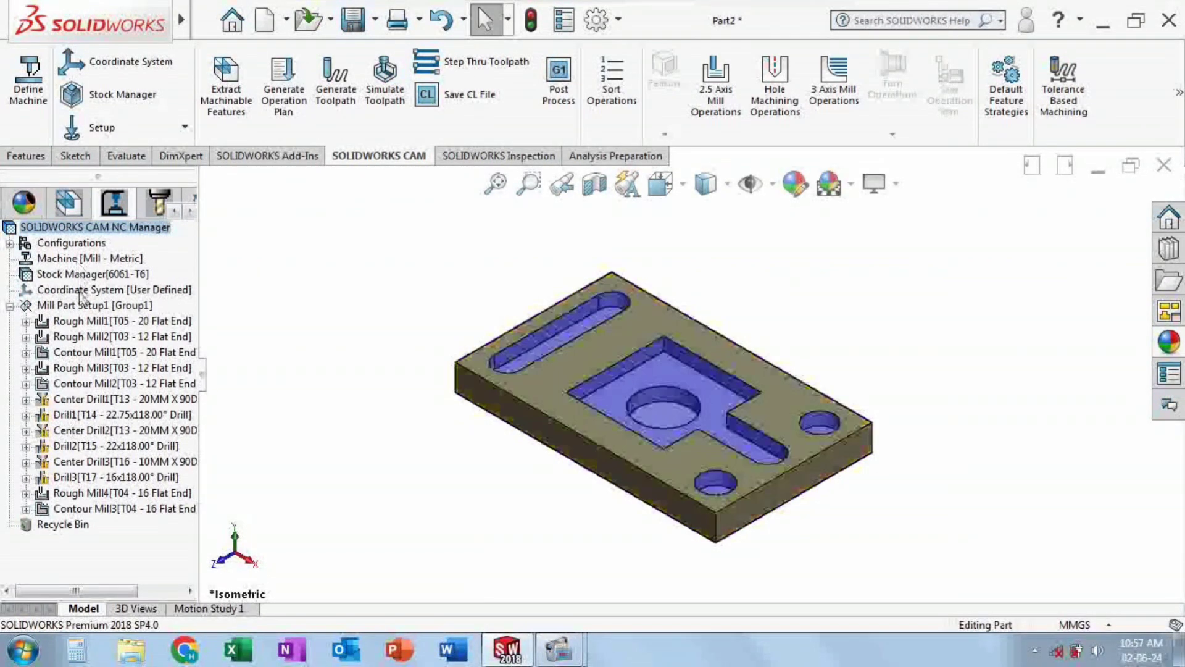
click(79, 319)
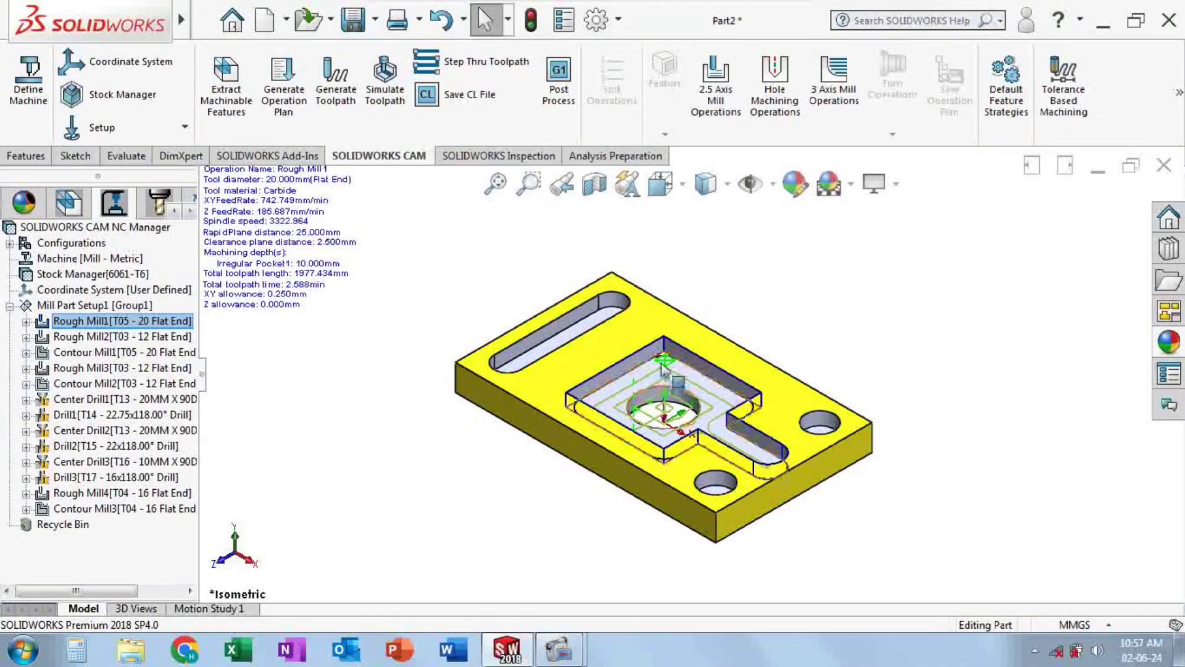
click(144, 338)
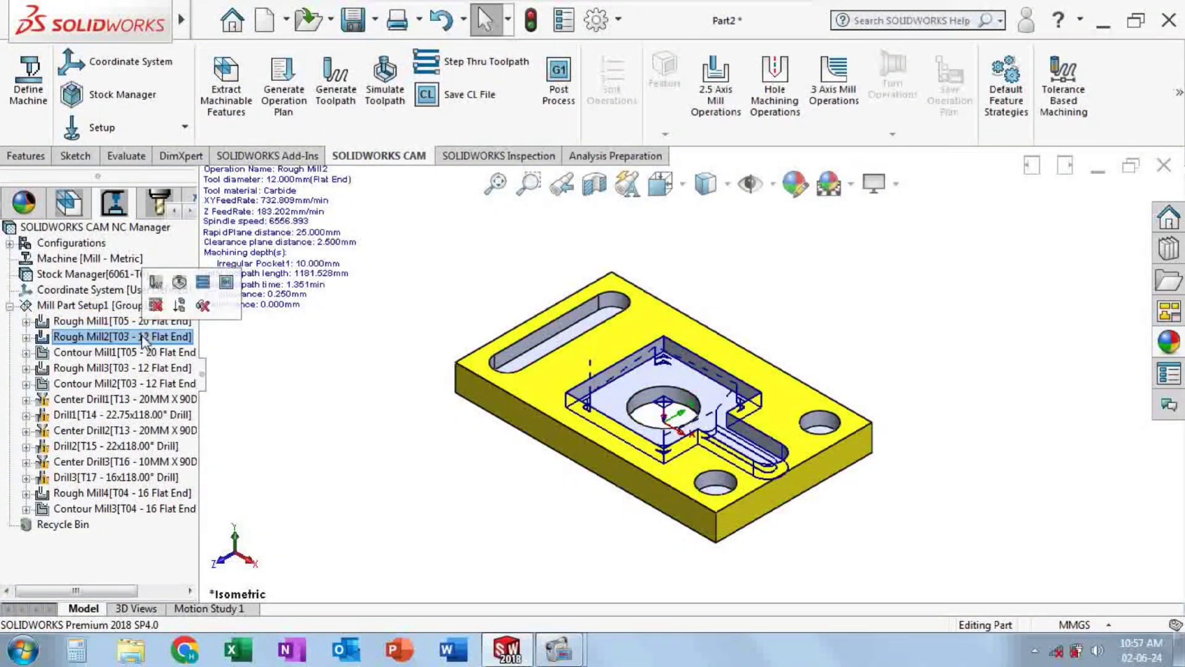
click(133, 353)
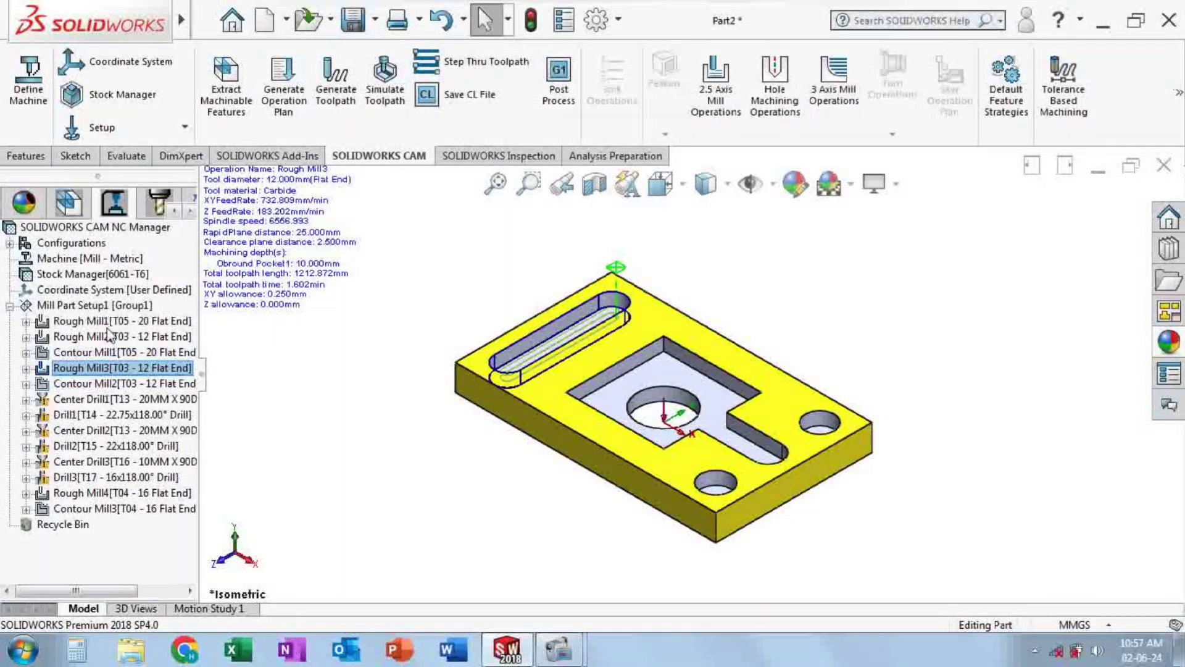
click(391, 121)
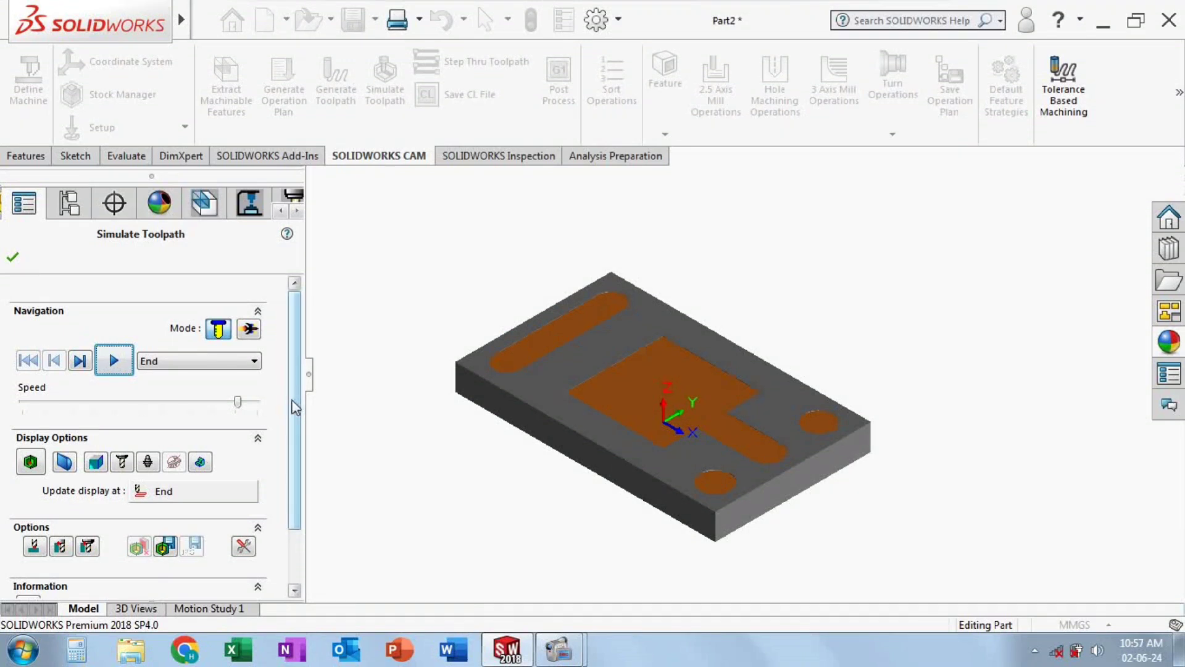
- Colour the stock by deviation from design, update display at End, and show Shaded With Edges
scroll(295, 407, down, 3)
click(30, 390)
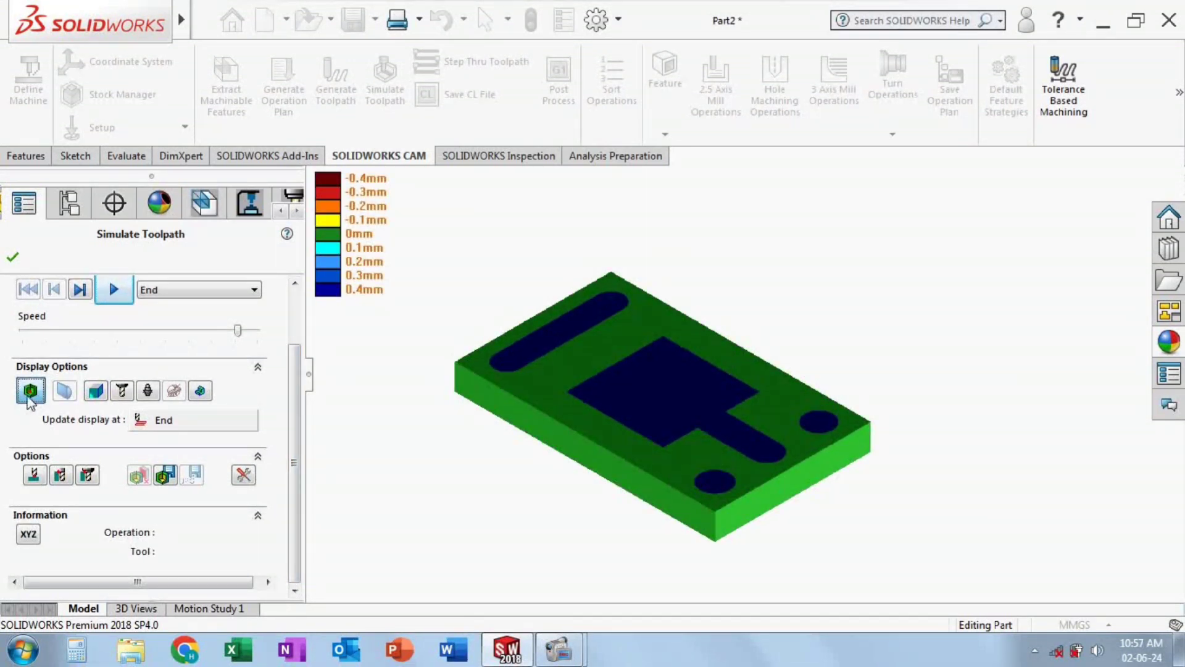
click(158, 424)
click(163, 530)
click(106, 396)
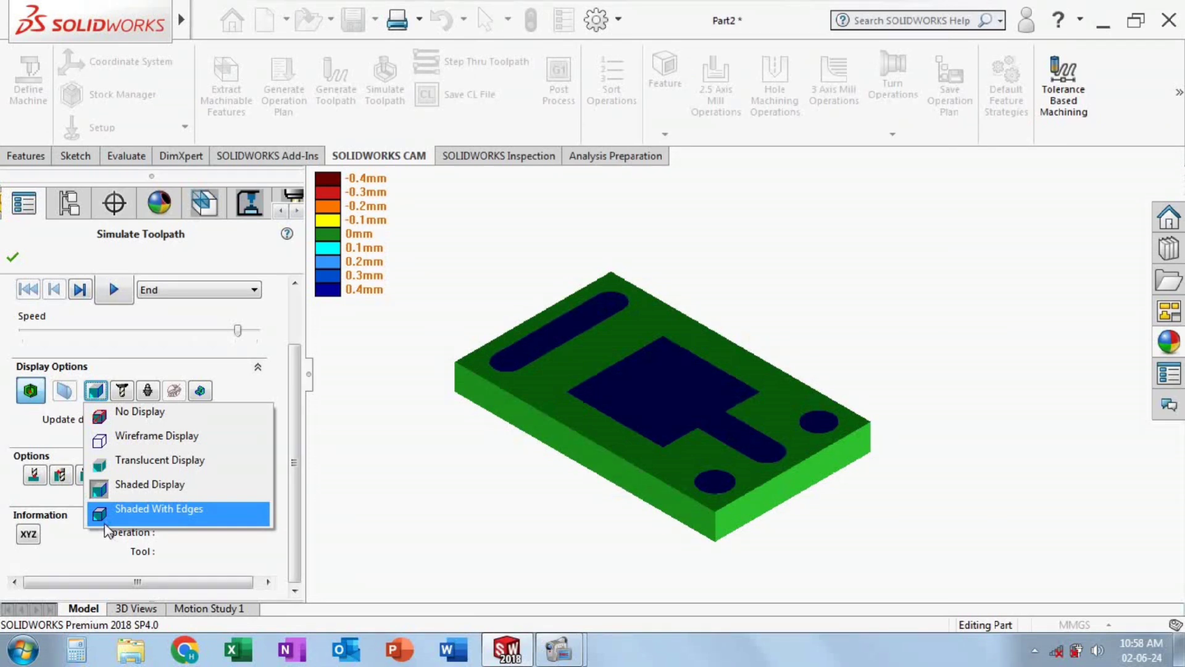
click(118, 519)
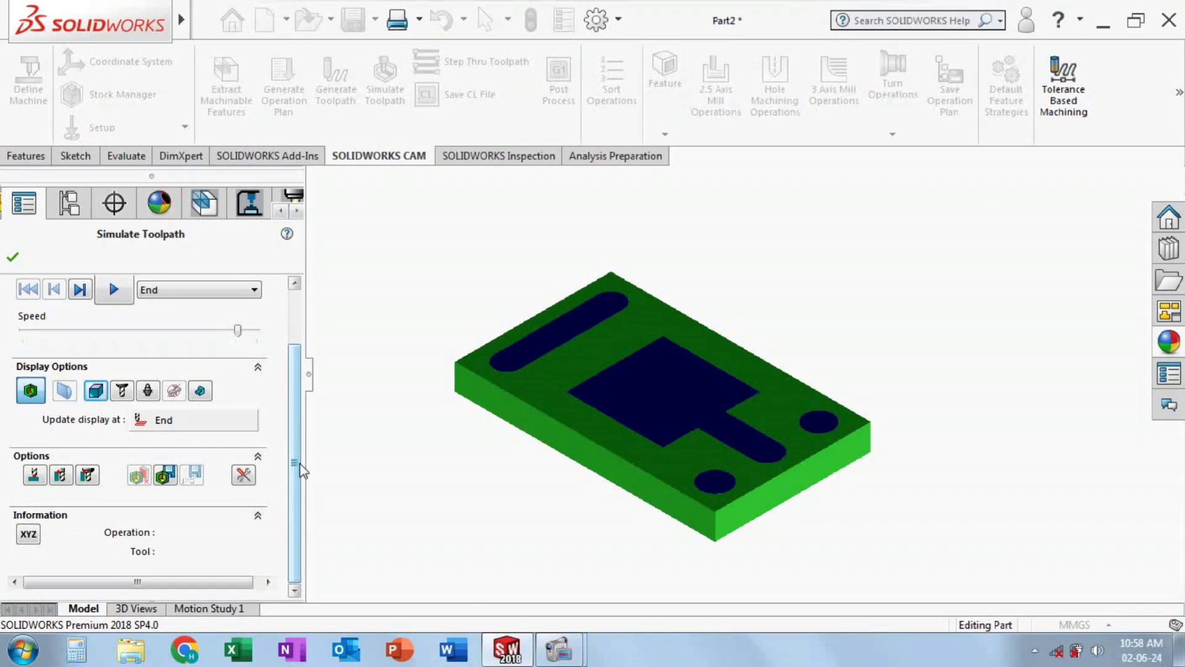
drag(297, 470, 293, 384)
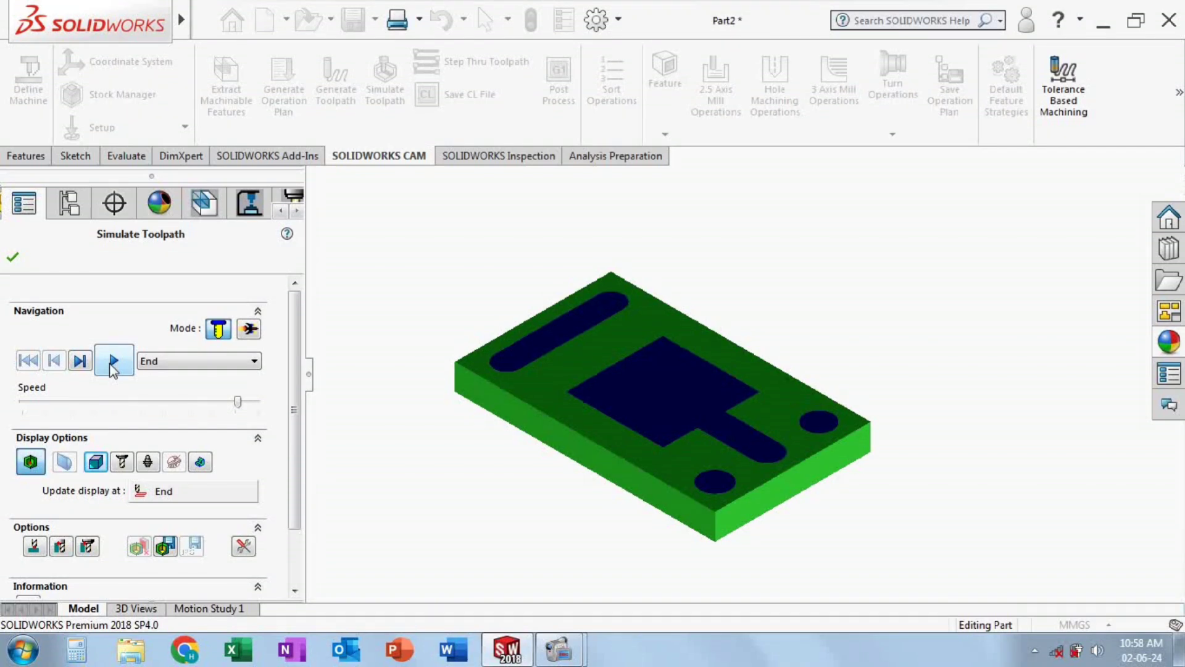
- Play the toolpath simulation so the pocket, slot and holes are cut into the stock
click(111, 368)
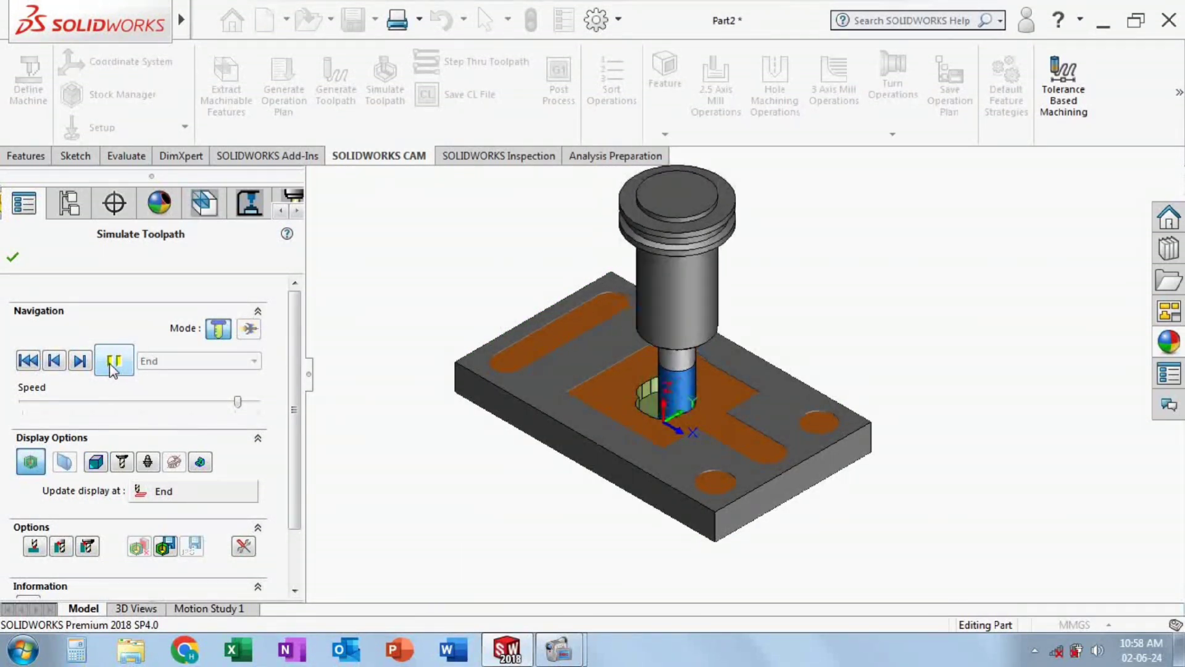